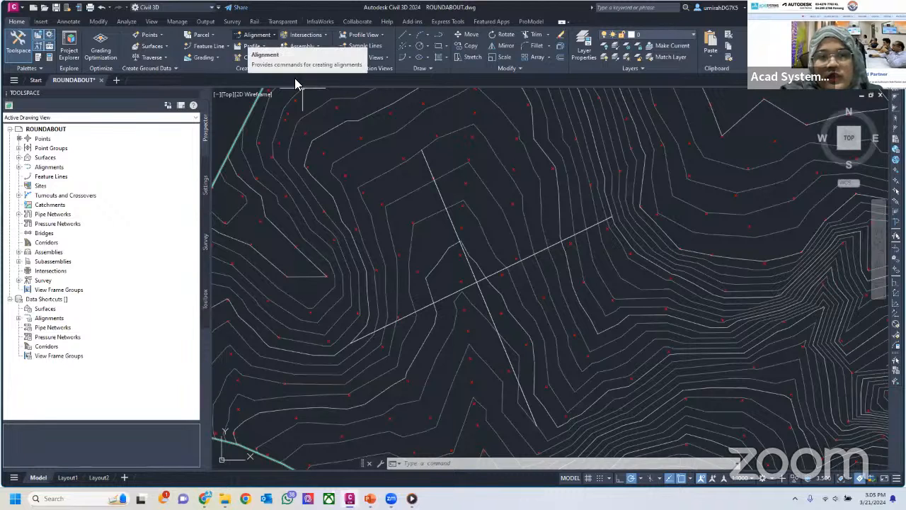
# Start creating an alignment from the existing line running from upper left to lower right, accepting its default direction
pyautogui.click(257, 35)
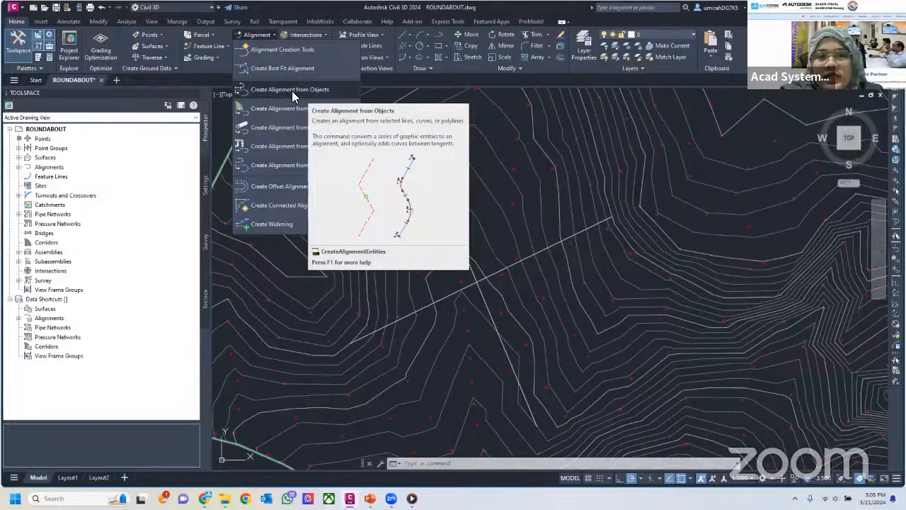
pyautogui.click(286, 90)
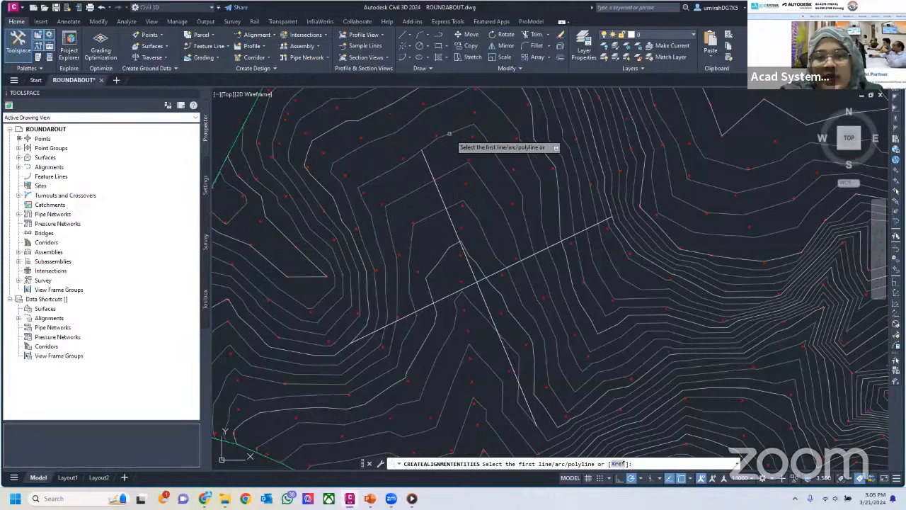
pyautogui.click(474, 274)
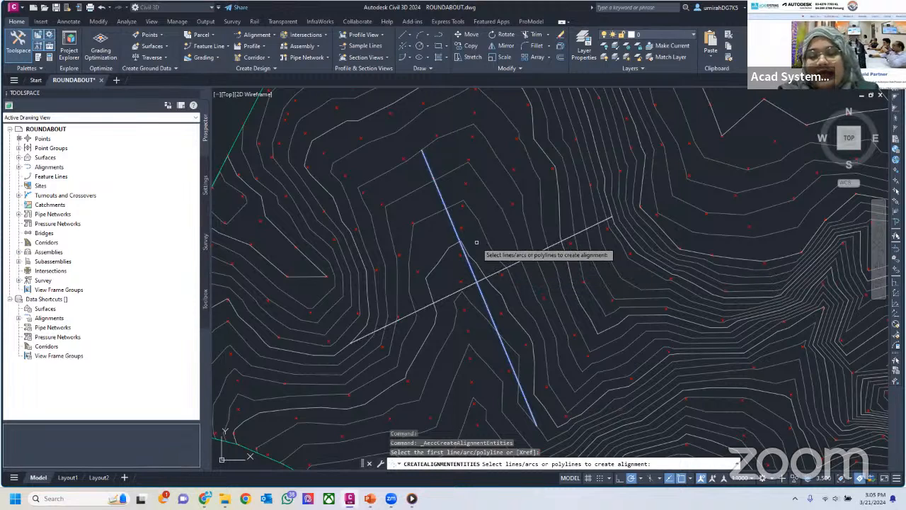
pyautogui.press('Return')
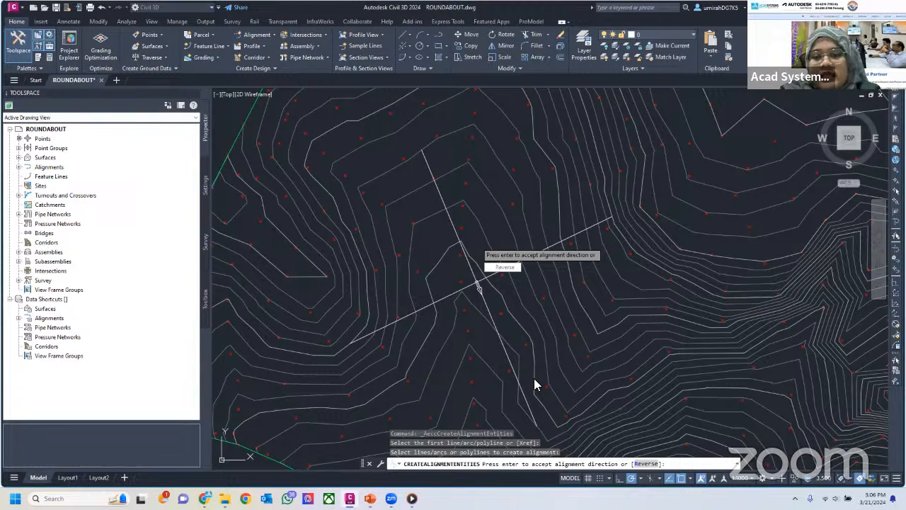
pyautogui.press('Return')
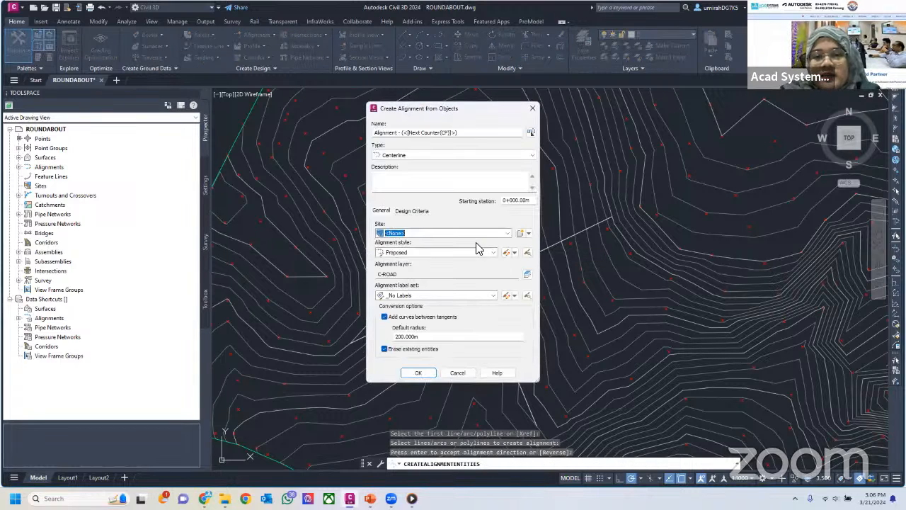
# Name the alignment ROAD A and assign it the Major and Minor only label set
pyautogui.moveTo(460, 133); pyautogui.dragTo(361, 133)
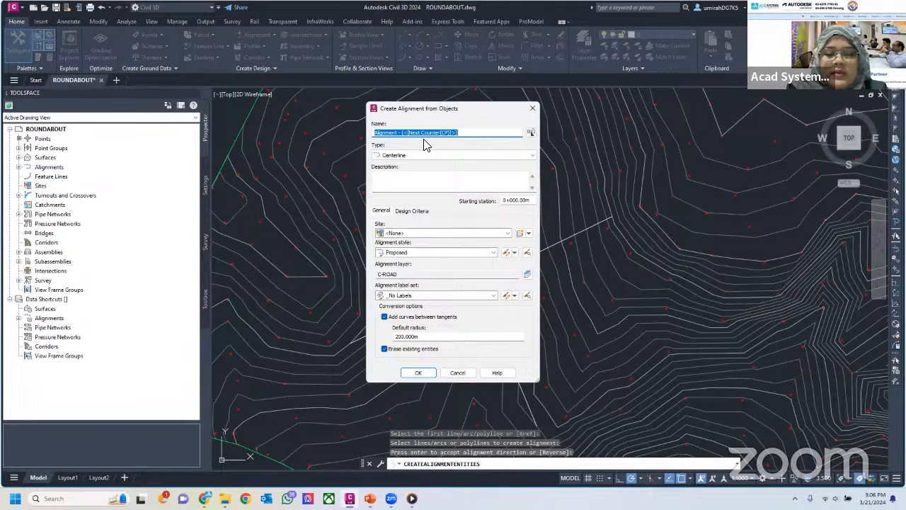
pyautogui.write('ROAD A')
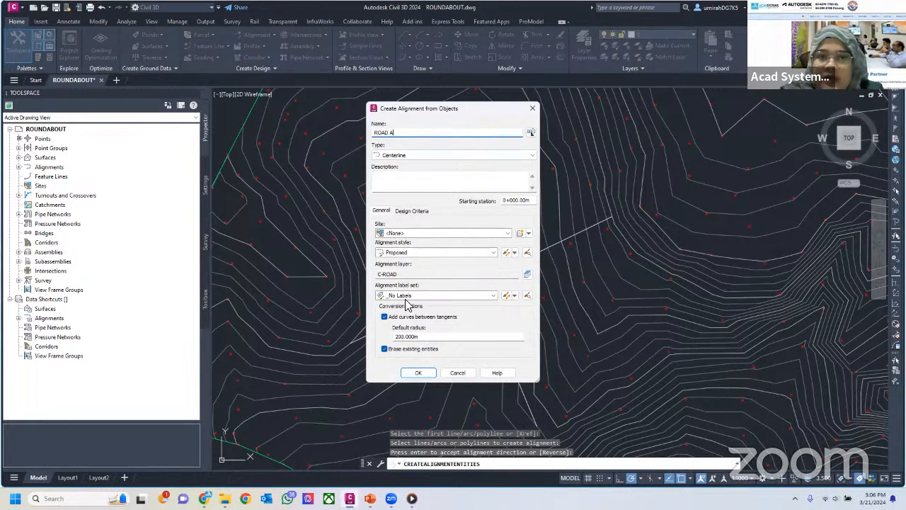
pyautogui.click(492, 295)
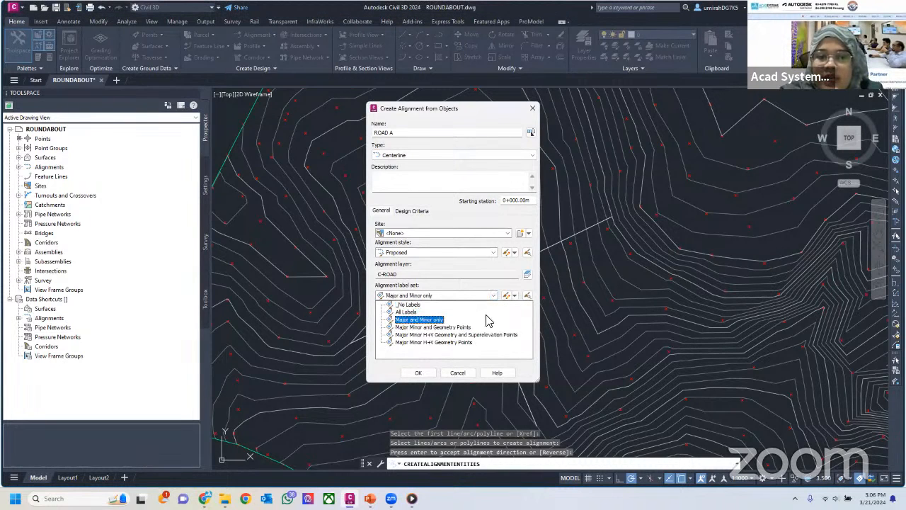
pyautogui.click(513, 297)
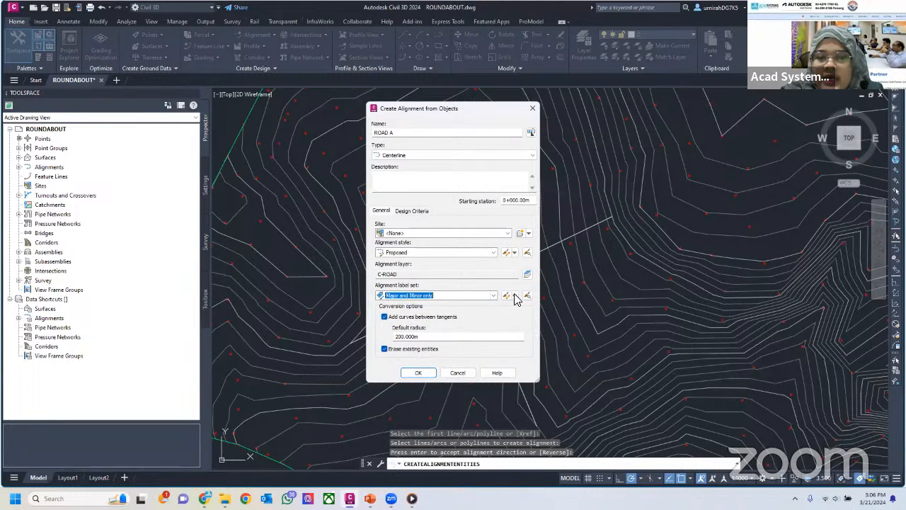
# Set the label set's increments to 100 m for major stations and 50 m for minor stations, and create the alignment
pyautogui.click(512, 297)
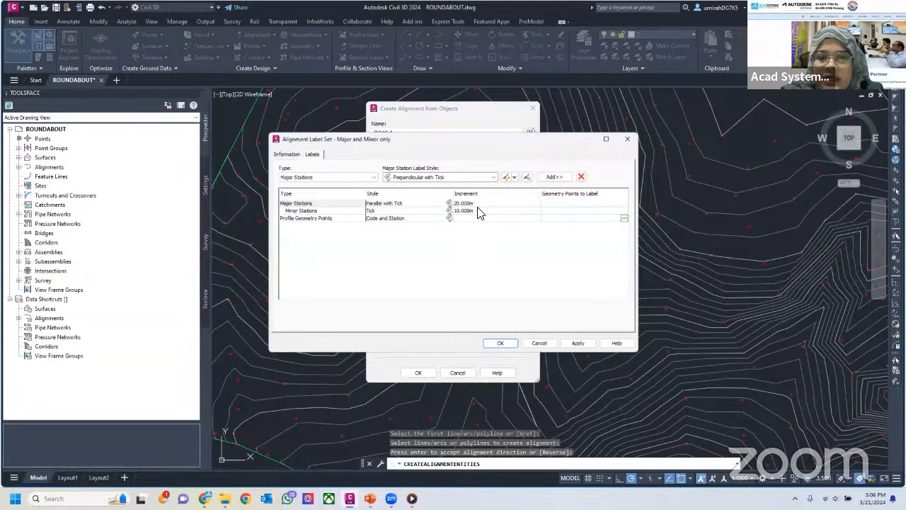
pyautogui.click(486, 204)
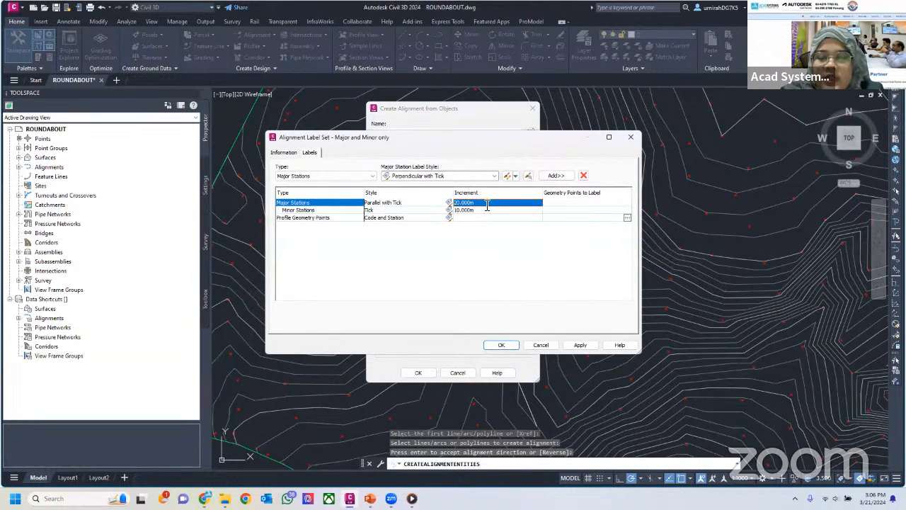
pyautogui.click(487, 204)
pyautogui.write('100')
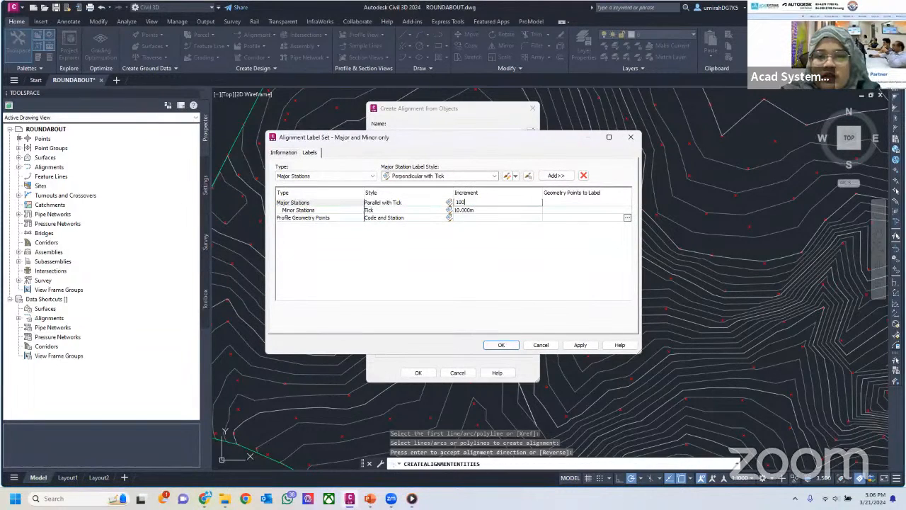
pyautogui.click(303, 211)
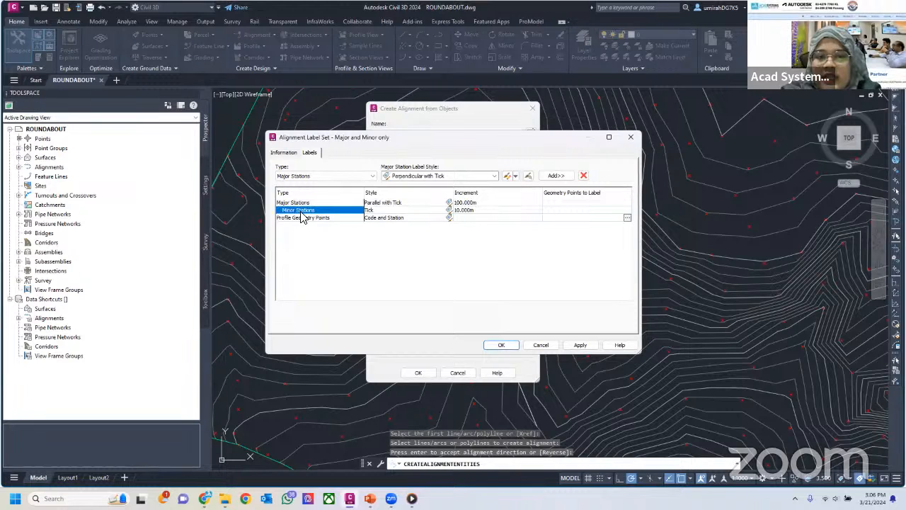
pyautogui.click(482, 211)
pyautogui.write('50')
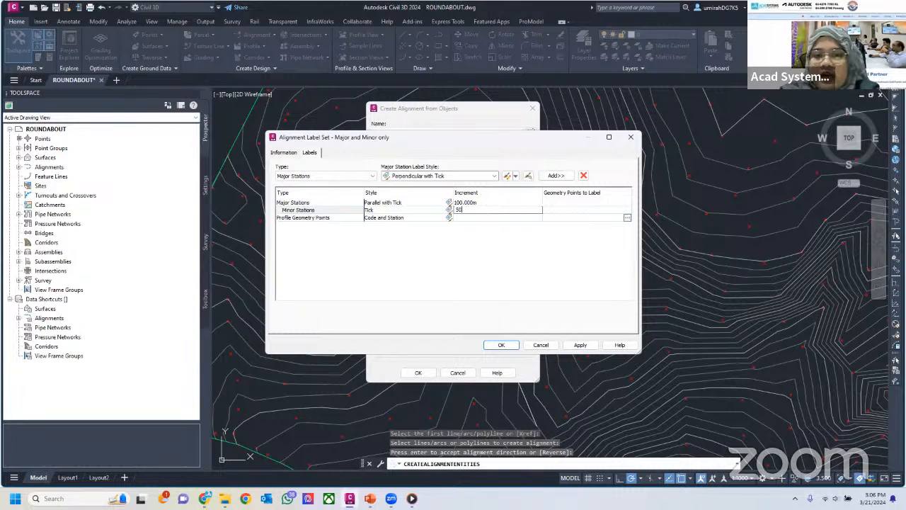
pyautogui.click(486, 225)
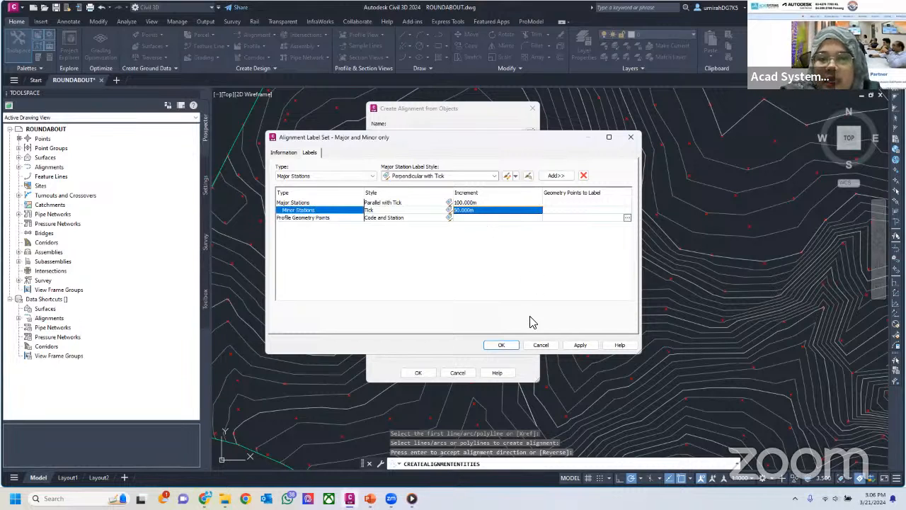
pyautogui.click(511, 345)
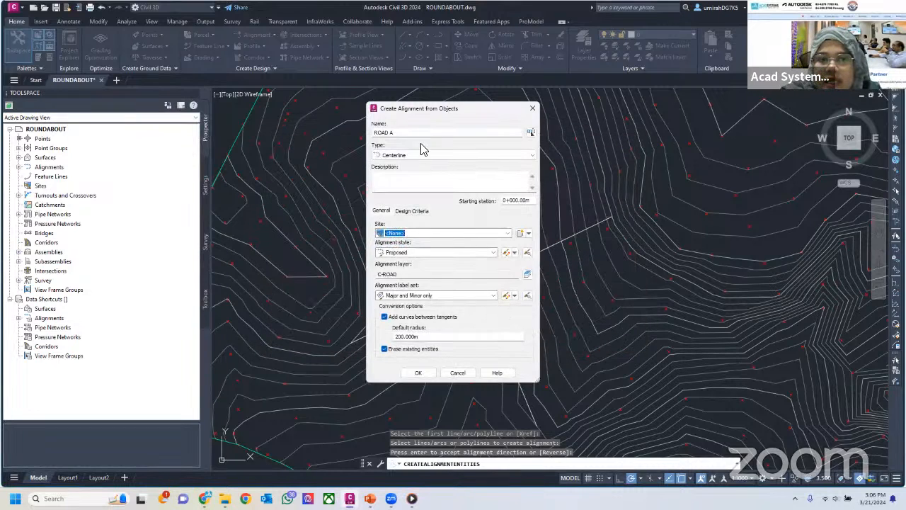
pyautogui.click(418, 372)
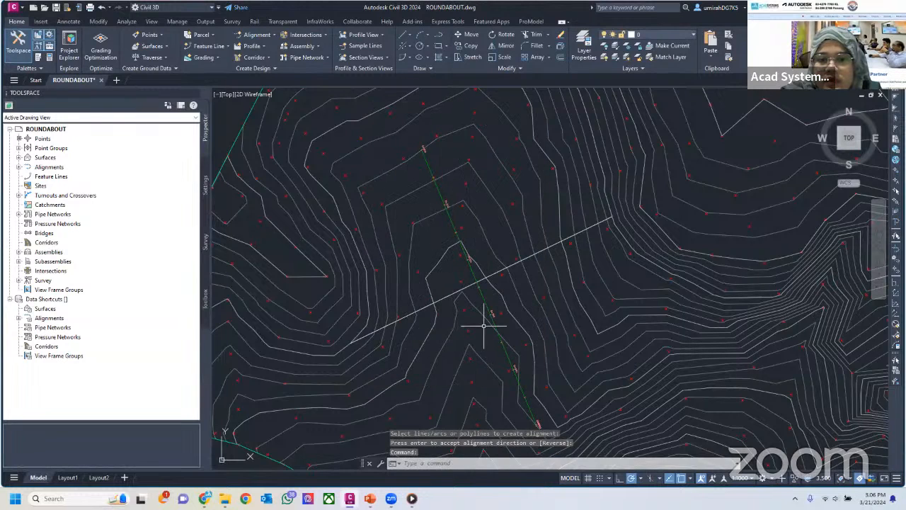
# Create an alignment named ROAD B from the line crossing ROAD A, keeping its default direction and the Major and Minor only label set
pyautogui.scroll(5, 481, 319)
pyautogui.scroll(-3, 498, 359)
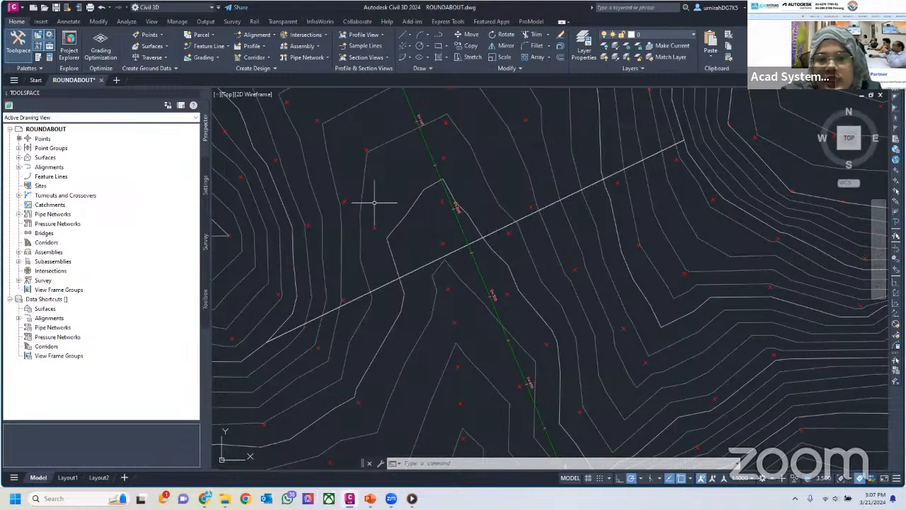
pyautogui.click(257, 35)
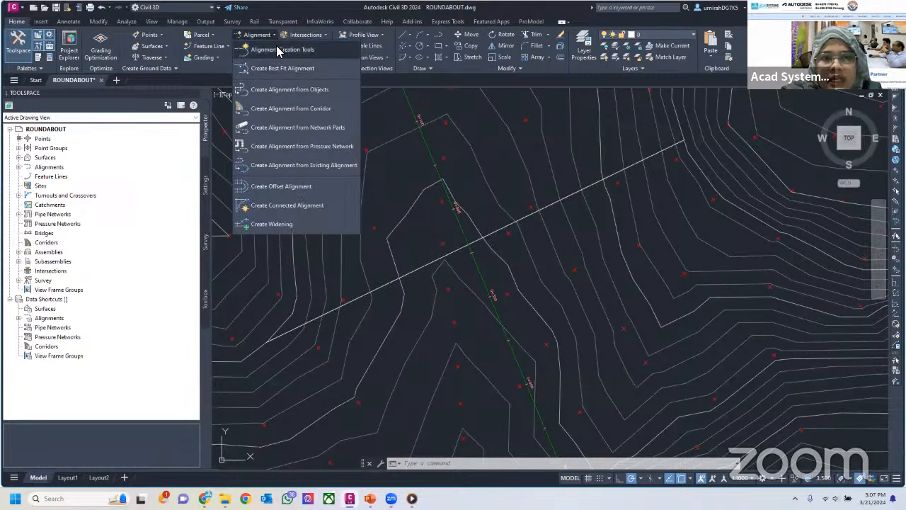
pyautogui.click(264, 94)
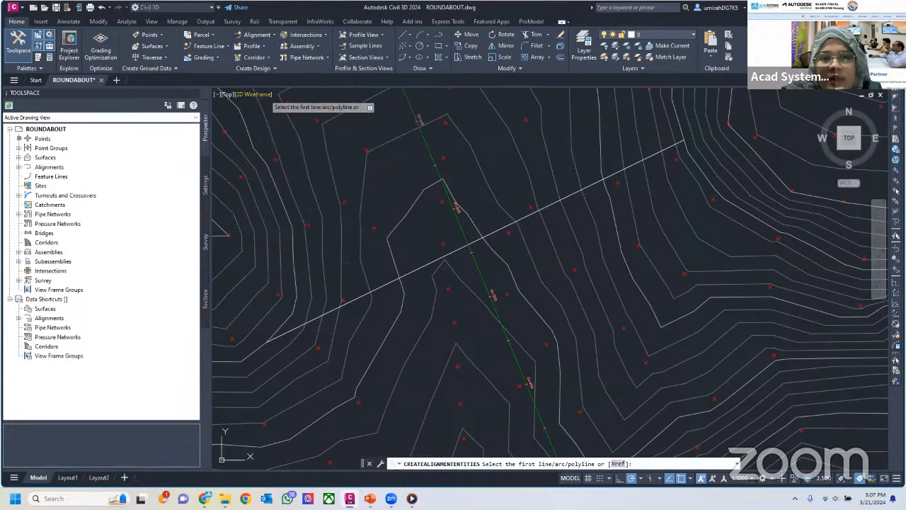
pyautogui.click(457, 249)
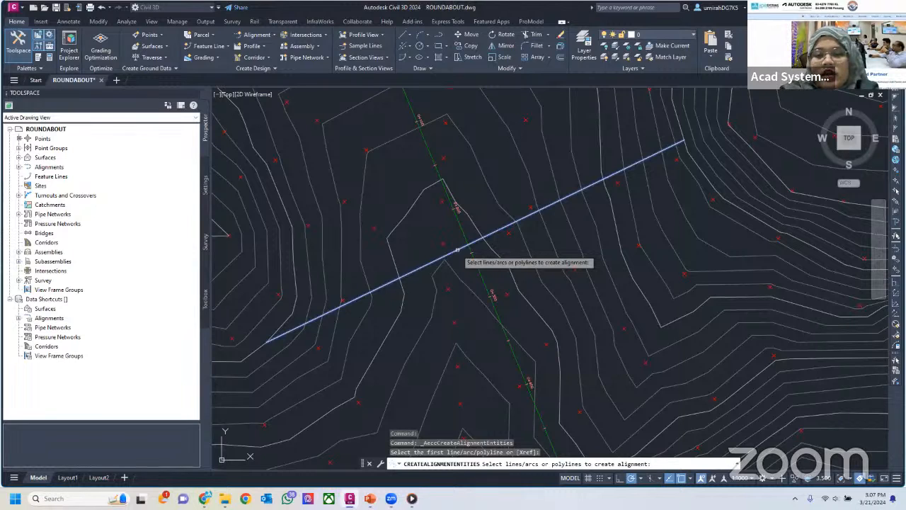
pyautogui.press('Return')
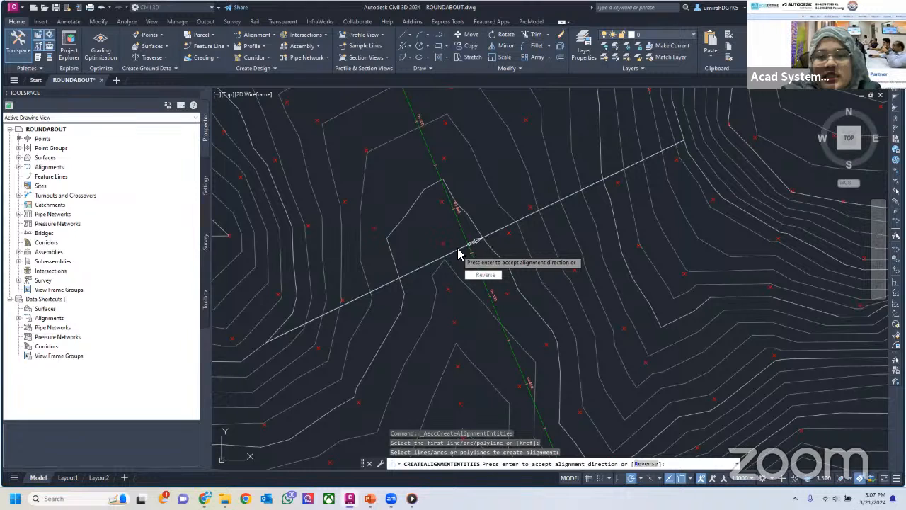
pyautogui.press('Return')
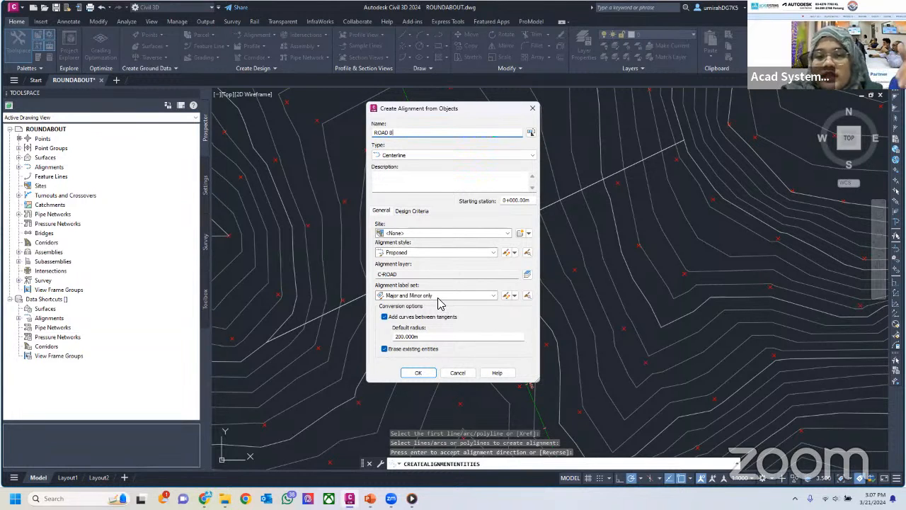
pyautogui.click(424, 375)
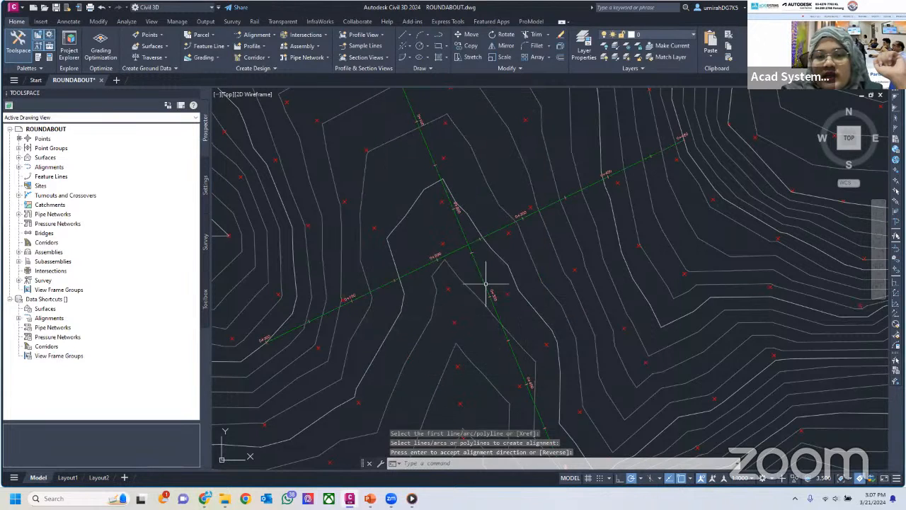
pyautogui.scroll(2, 442, 256)
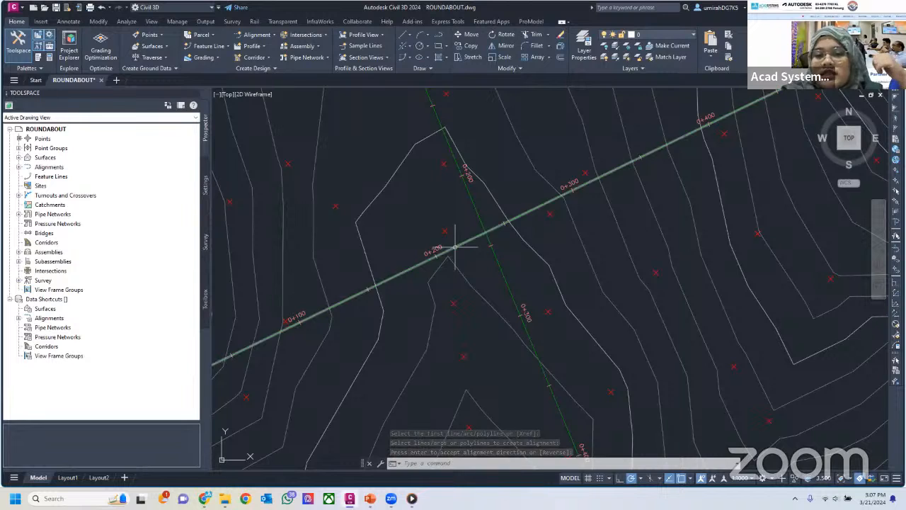
pyautogui.scroll(-2, 454, 245)
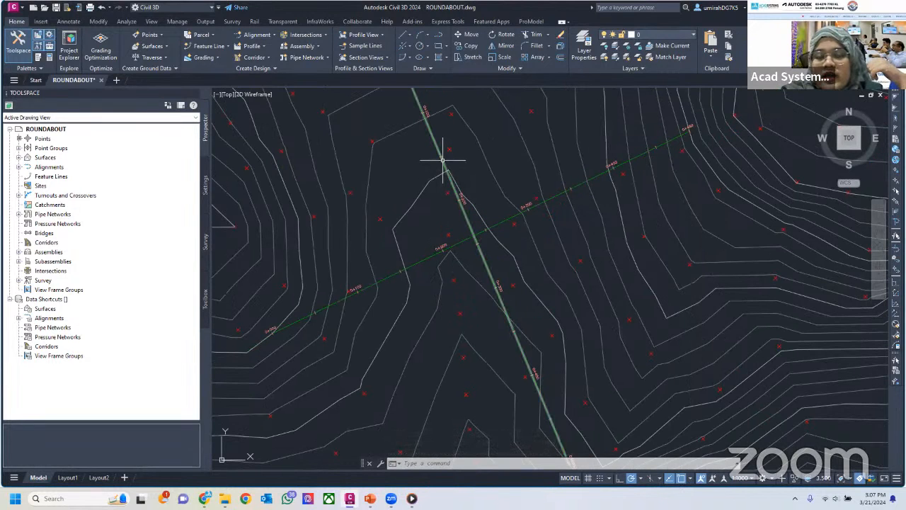
pyautogui.moveTo(442, 160)
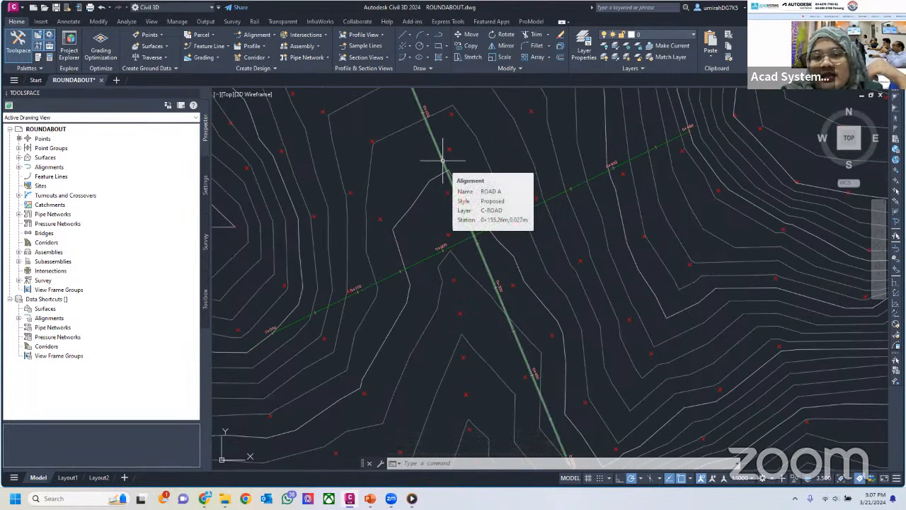
pyautogui.moveTo(447, 261)
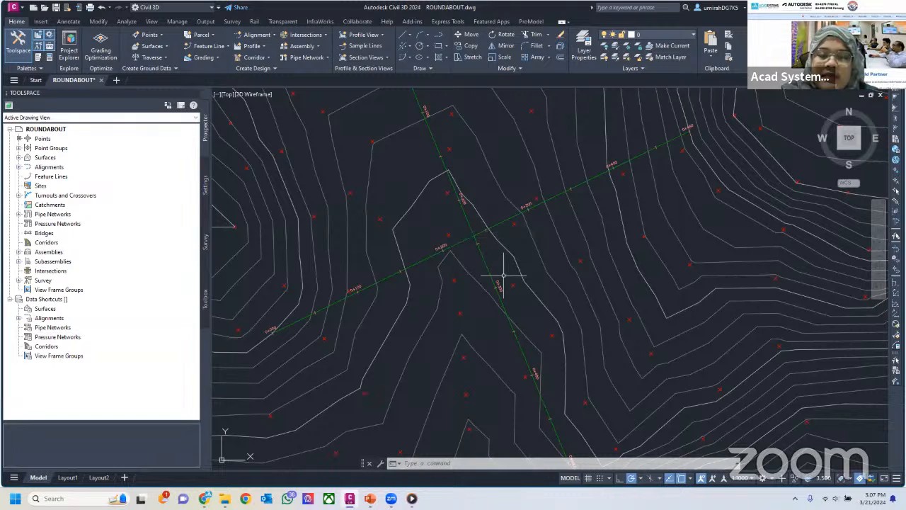
pyautogui.moveTo(504, 275)
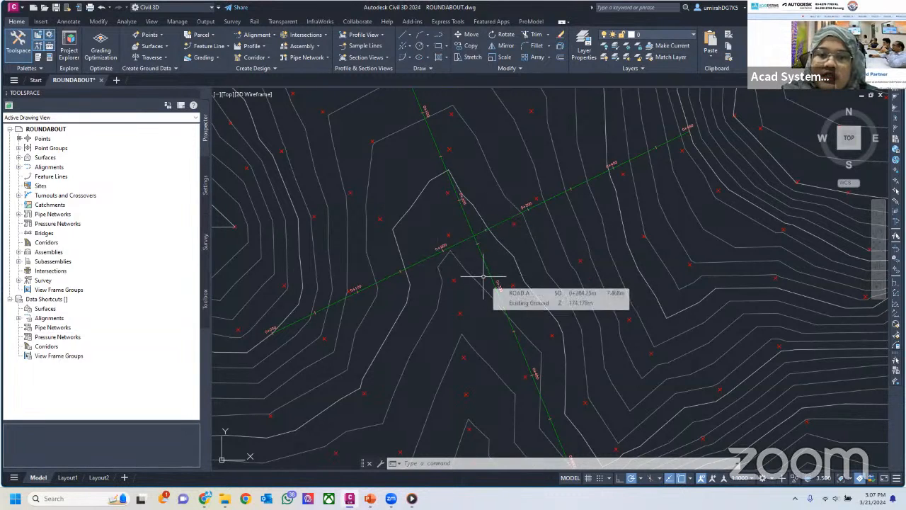
# Start a new roundabout with Existing Ground as the existing surface, keeping the default name, standard and dimensions
pyautogui.click(312, 35)
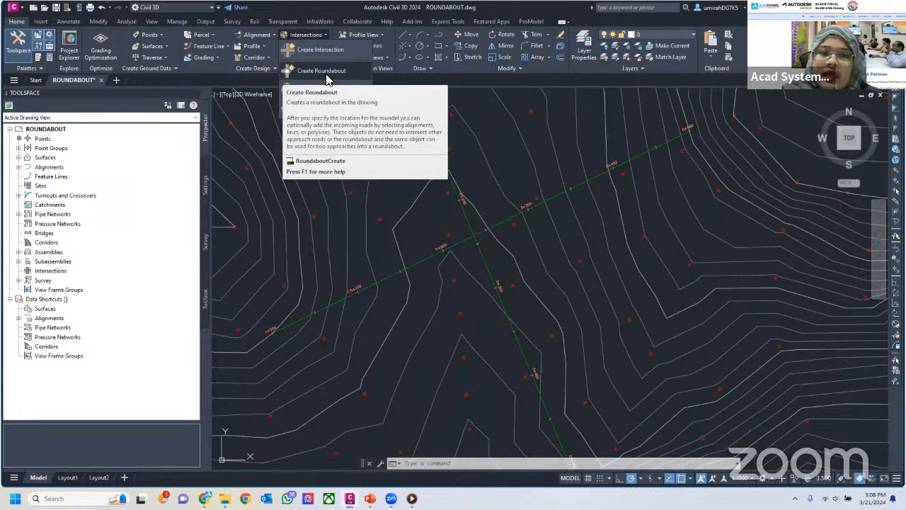
pyautogui.click(327, 78)
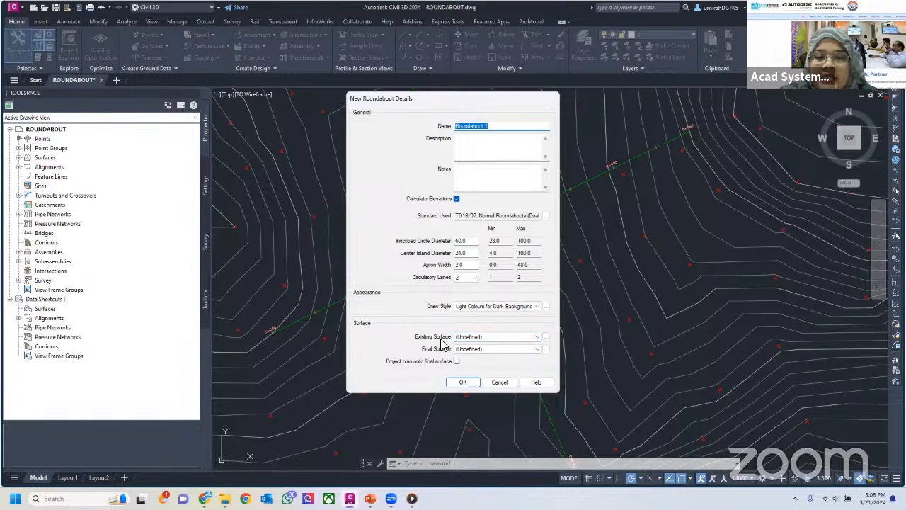
pyautogui.click(466, 337)
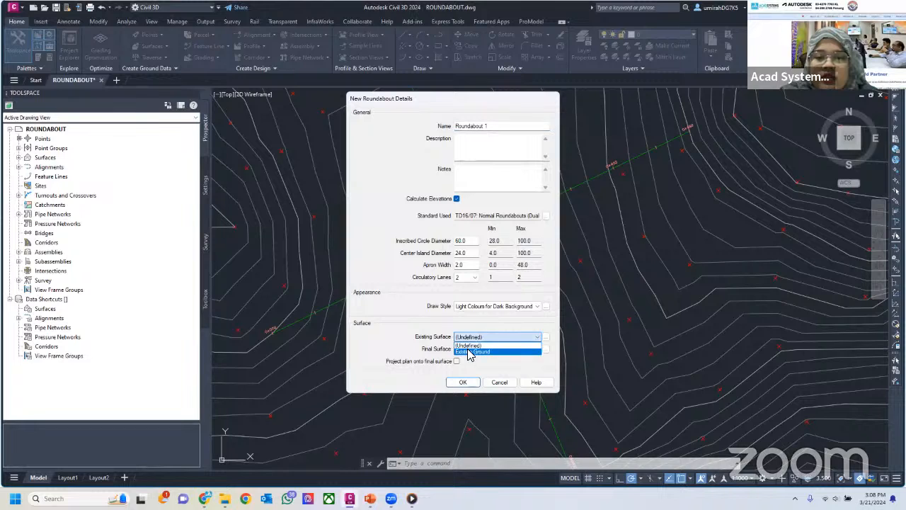
pyautogui.click(469, 352)
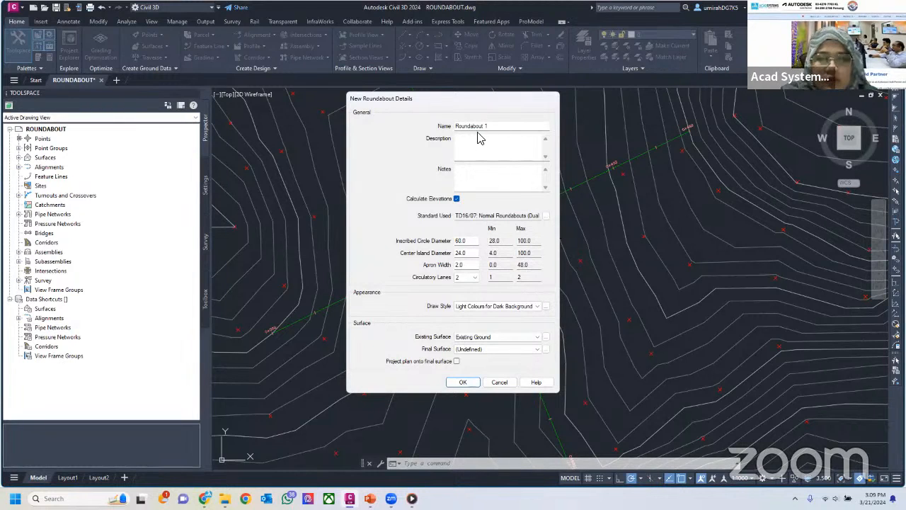
pyautogui.click(463, 383)
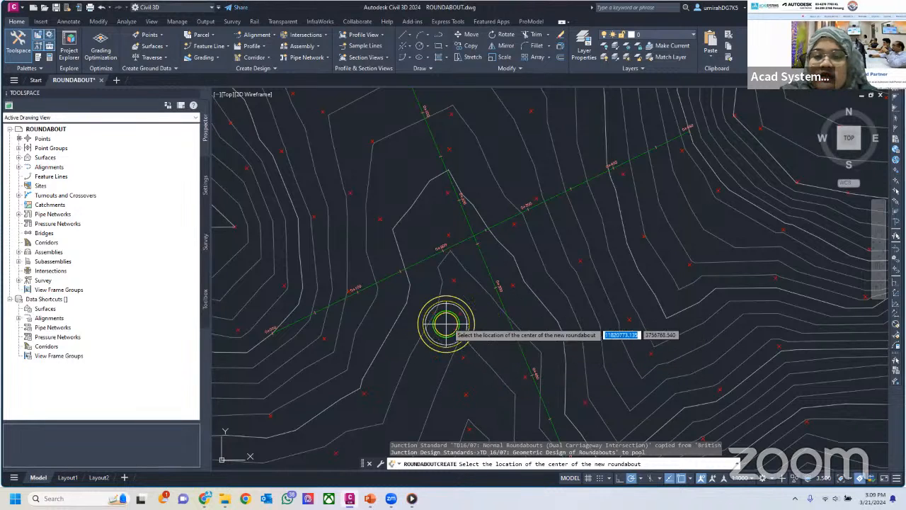
# Place the roundabout's centre at the intersection of the ROAD A and ROAD B alignments
pyautogui.moveTo(454, 283); pyautogui.dragTo(488, 324, button='middle')
pyautogui.scroll(4, 488, 325)
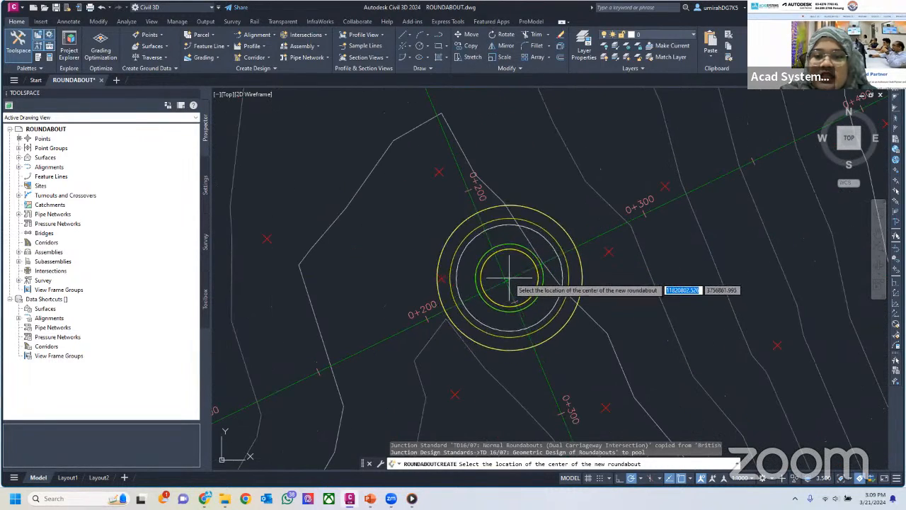
pyautogui.scroll(-4, 498, 276)
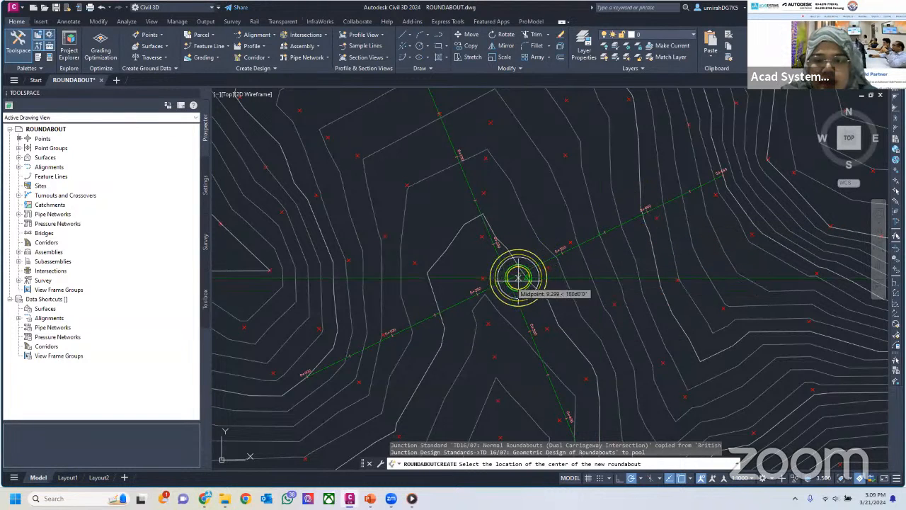
pyautogui.scroll(4, 514, 269)
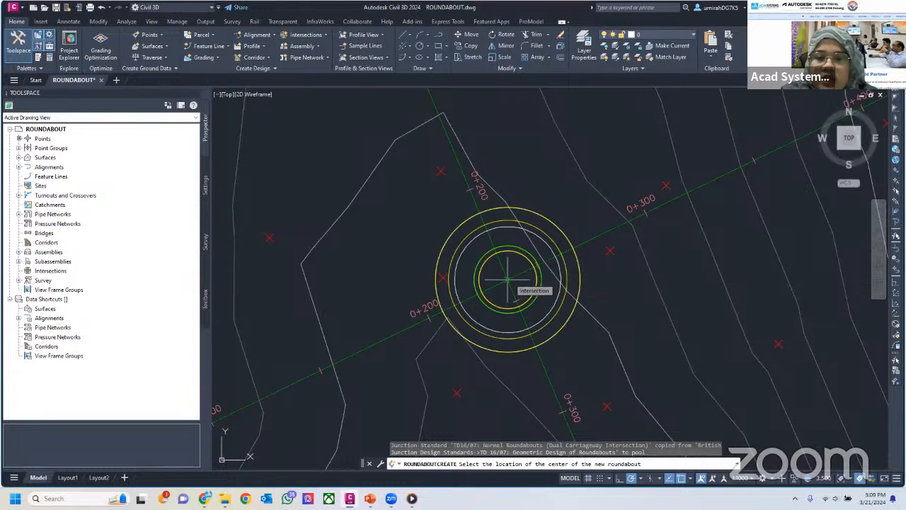
pyautogui.click(507, 279)
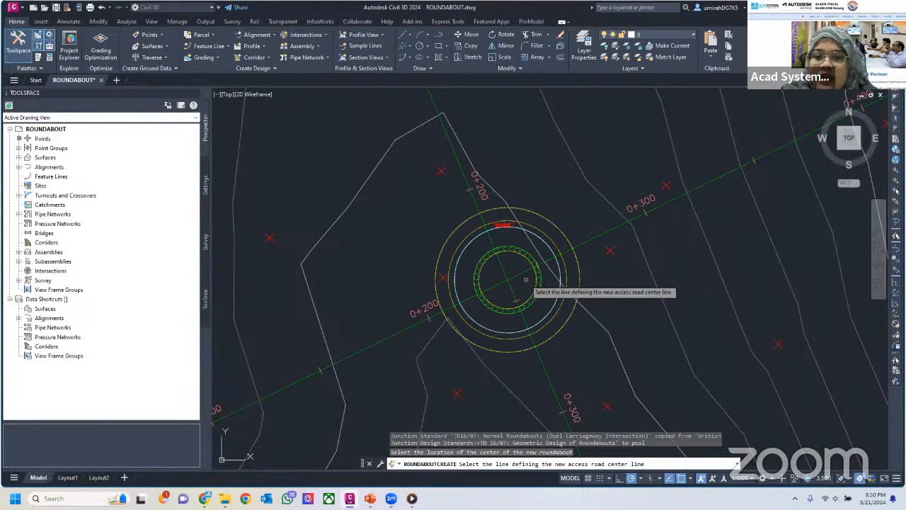
# Add an arm on ROAD A south of the roundabout with 3 approaching and 3 departing lanes, keeping the 3.5 m lane widths
pyautogui.scroll(-2, 528, 280)
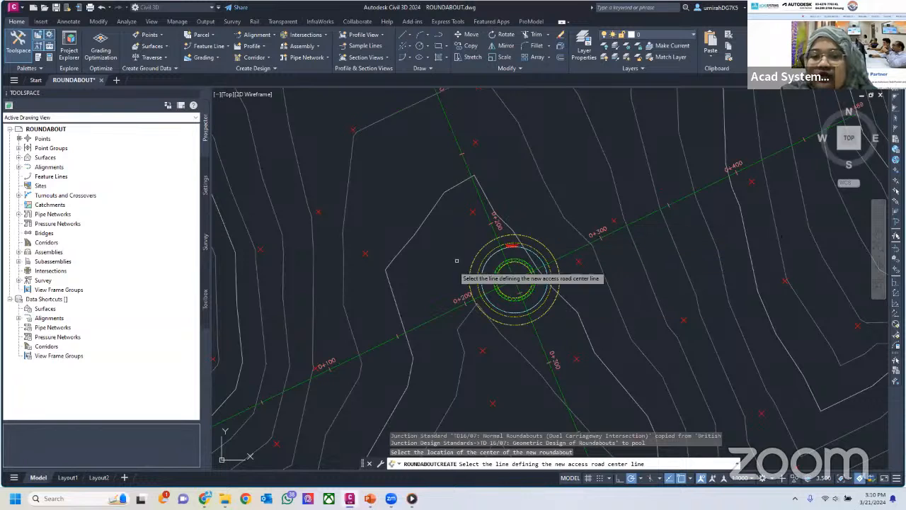
pyautogui.scroll(-2, 529, 273)
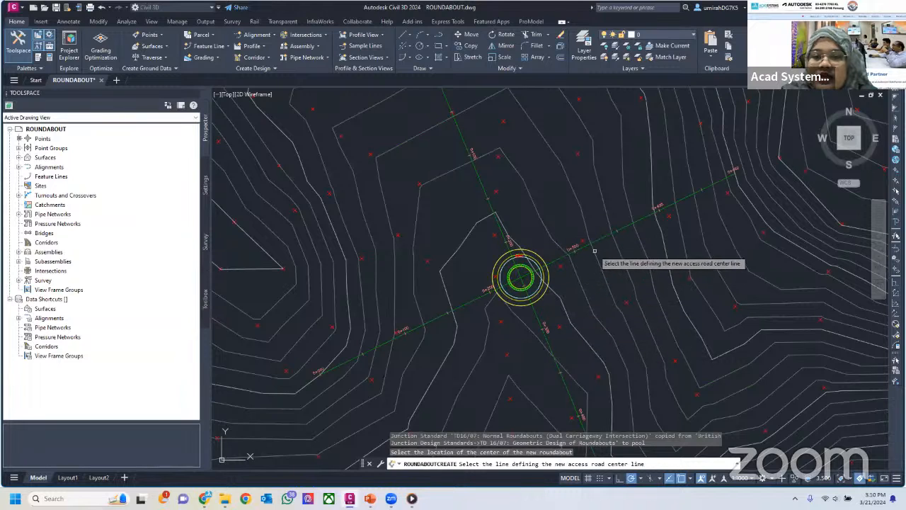
pyautogui.click(538, 318)
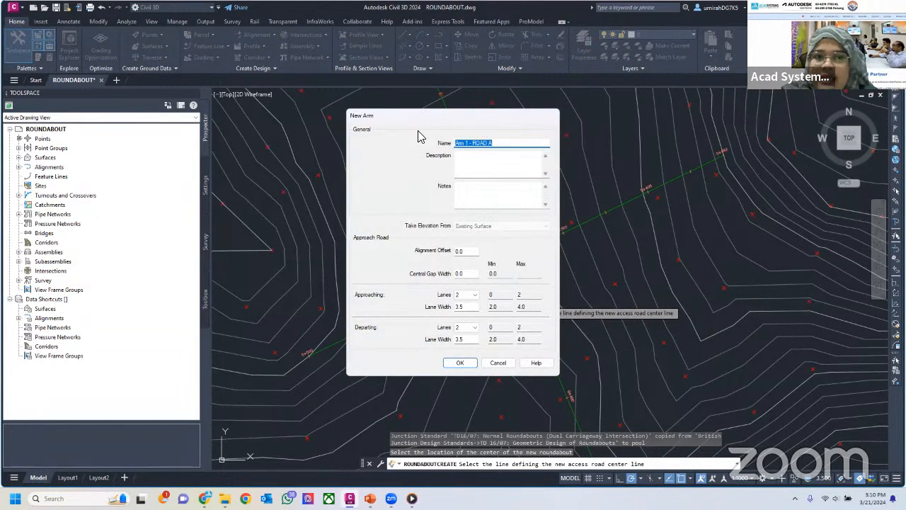
pyautogui.moveTo(384, 119); pyautogui.dragTo(418, 130)
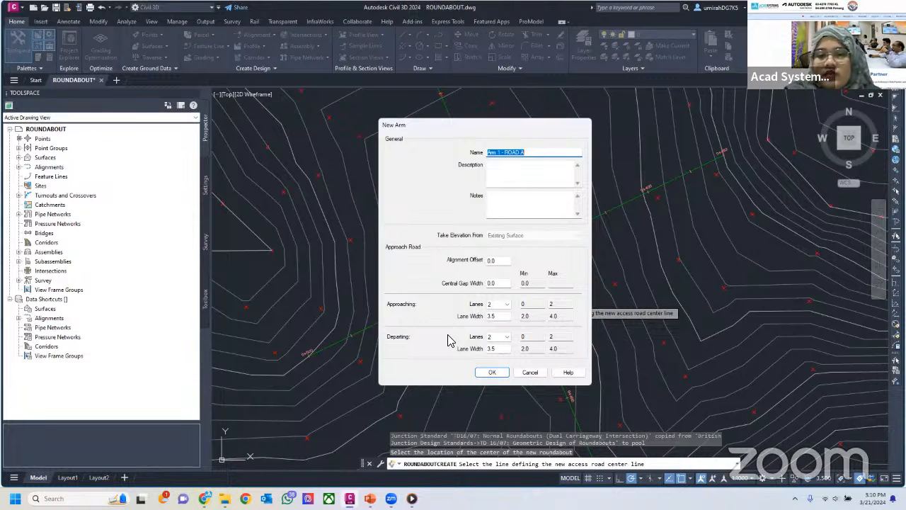
pyautogui.click(495, 305)
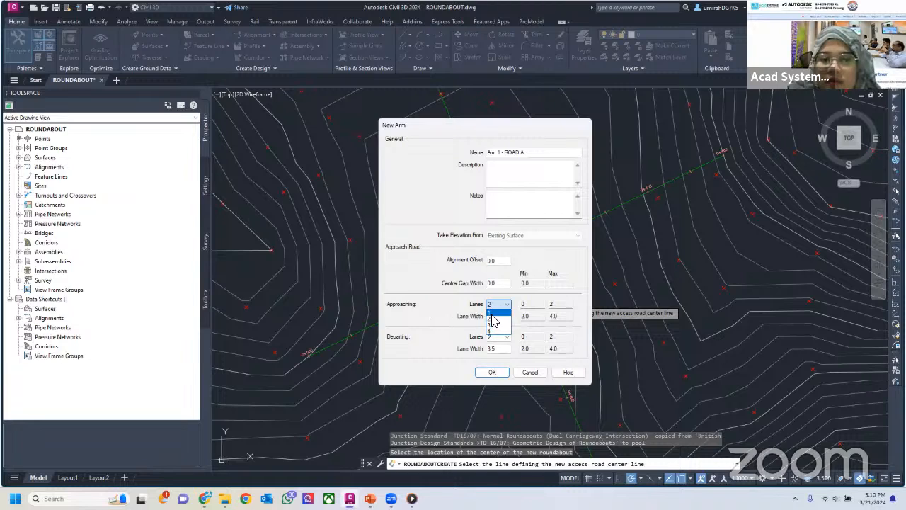
pyautogui.click(496, 325)
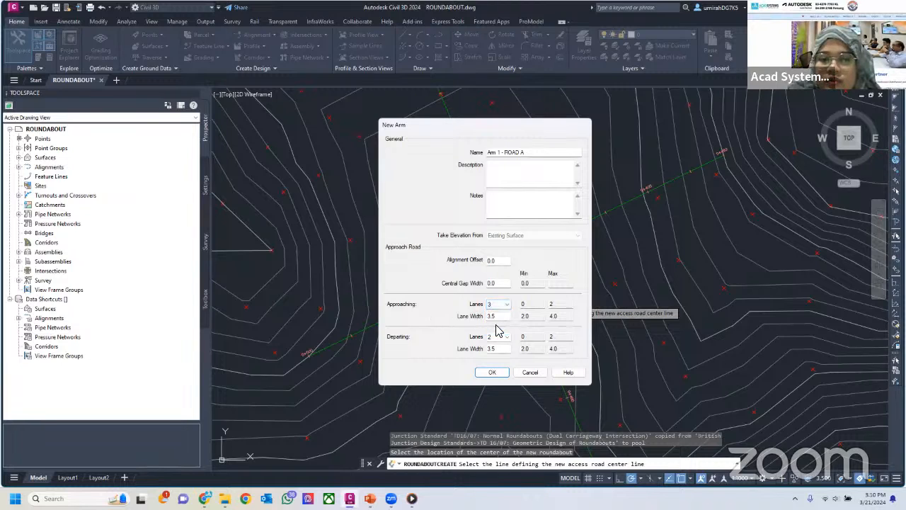
pyautogui.click(498, 337)
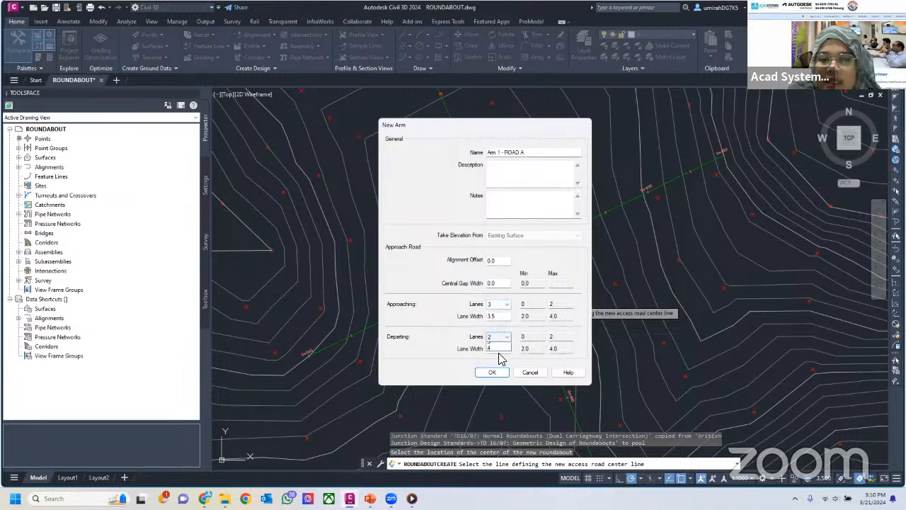
pyautogui.click(499, 358)
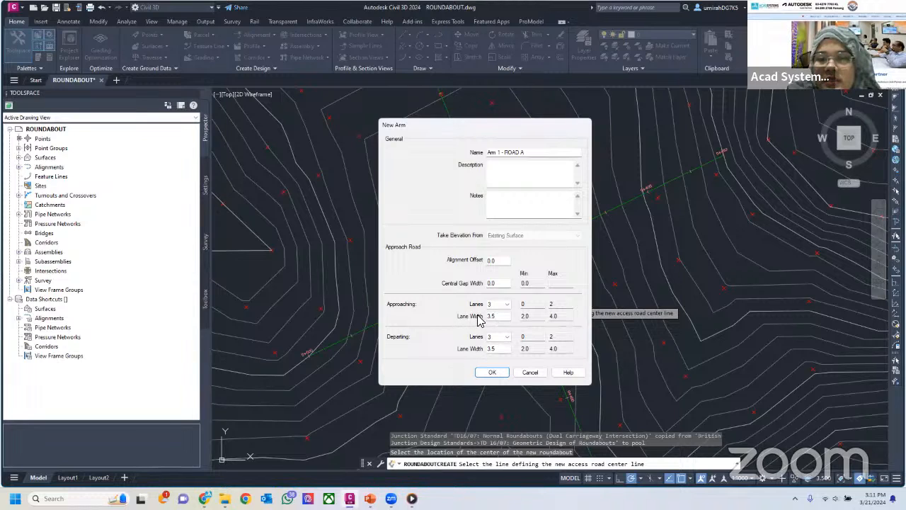
pyautogui.click(506, 318)
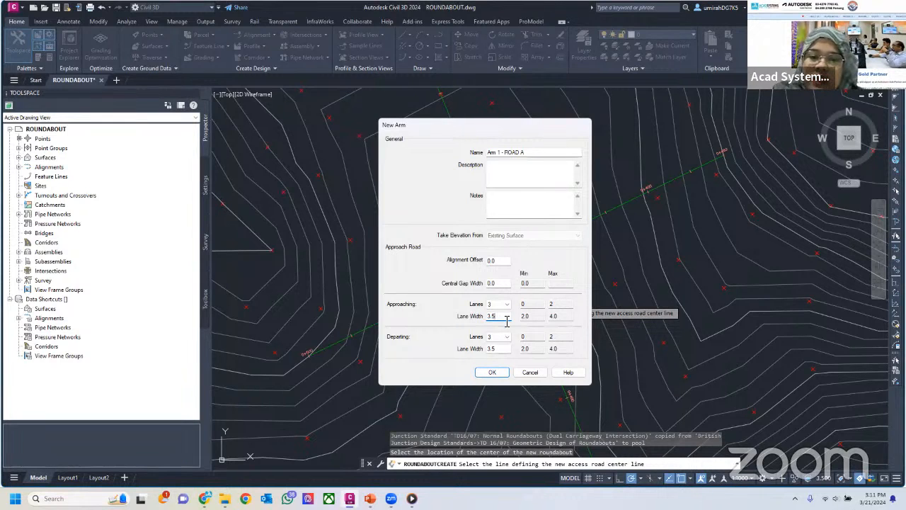
pyautogui.moveTo(482, 317); pyautogui.dragTo(507, 318)
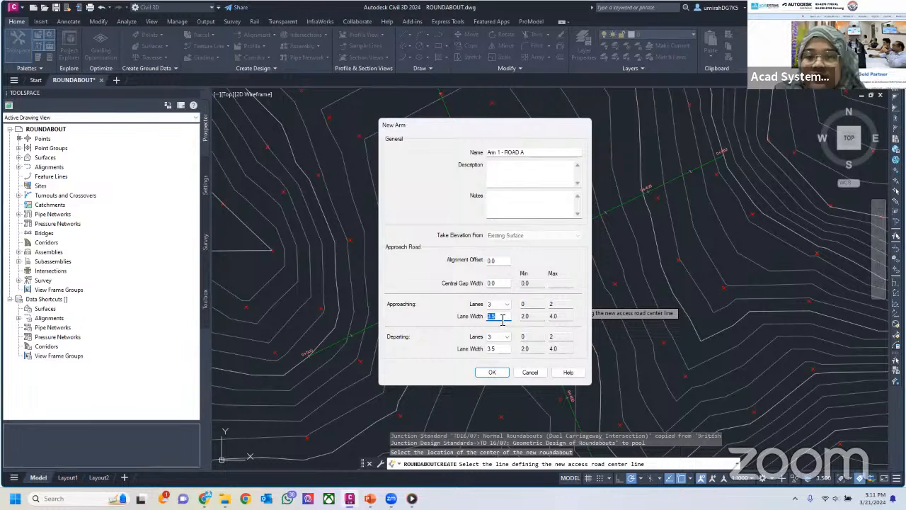
pyautogui.click(504, 371)
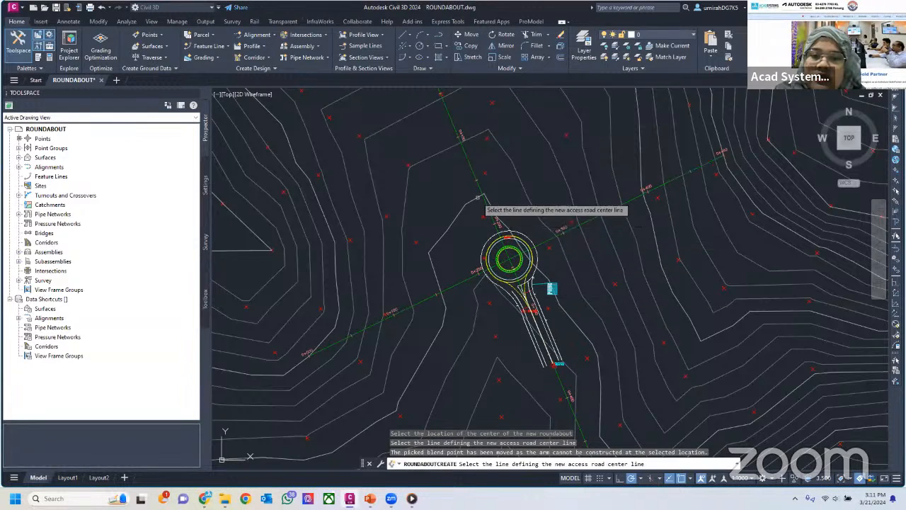
# Add a second ROAD A arm north of the roundabout with 3 approaching and 3 departing lanes
pyautogui.click(527, 242)
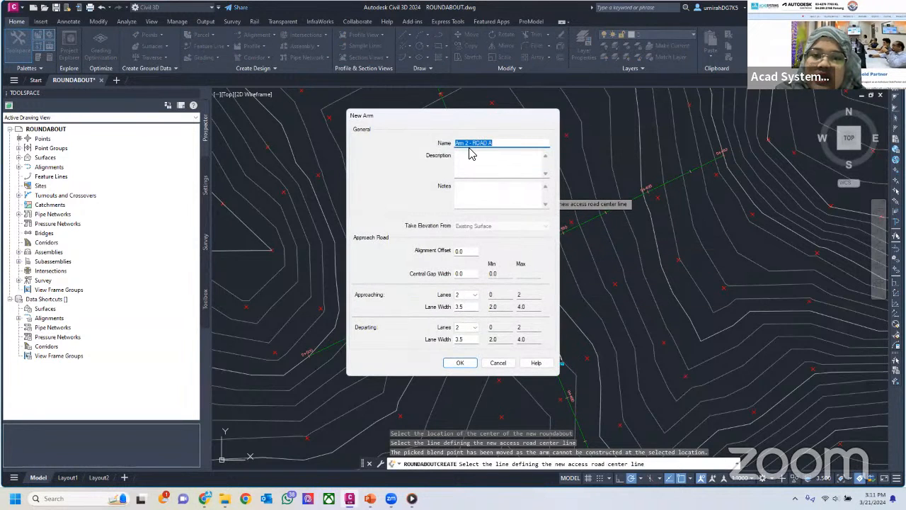
pyautogui.click(467, 294)
pyautogui.click(467, 316)
pyautogui.click(467, 327)
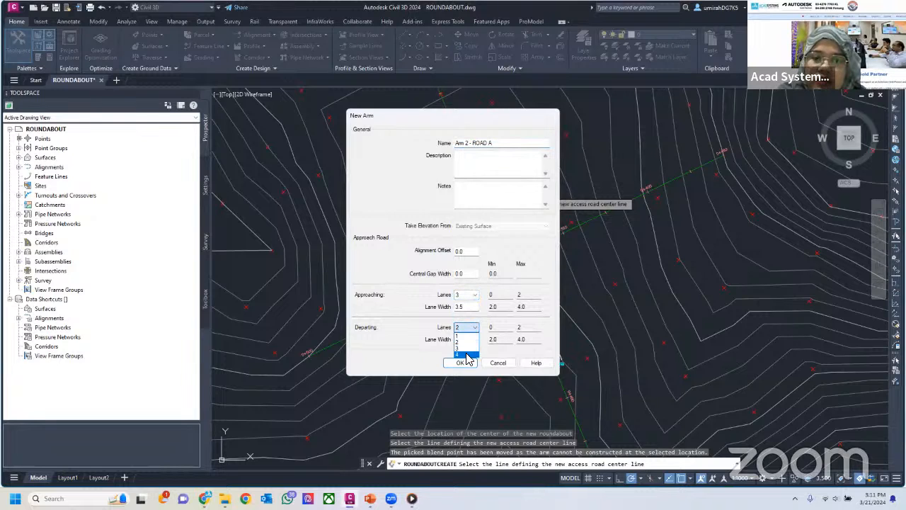
pyautogui.click(467, 349)
pyautogui.click(458, 364)
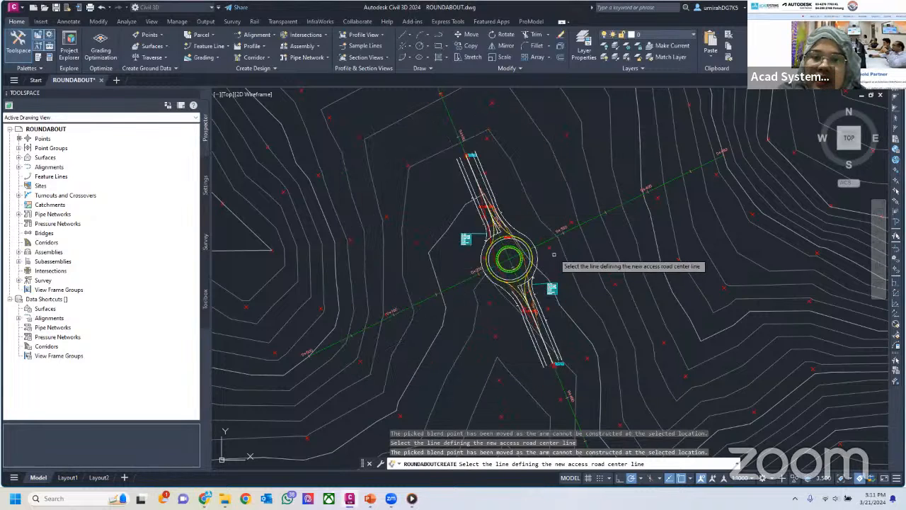
# Add an arm on ROAD B east of the roundabout with 3 approaching and 3 departing lanes
pyautogui.click(579, 226)
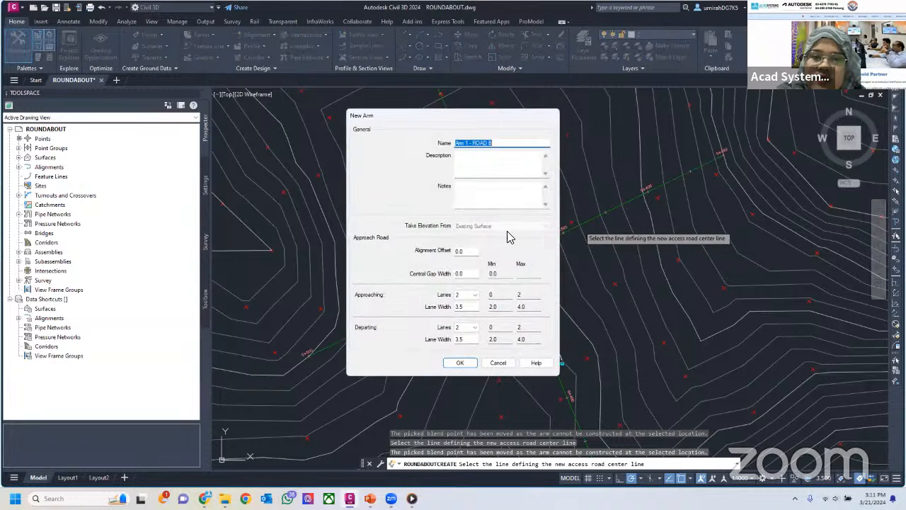
pyautogui.click(469, 294)
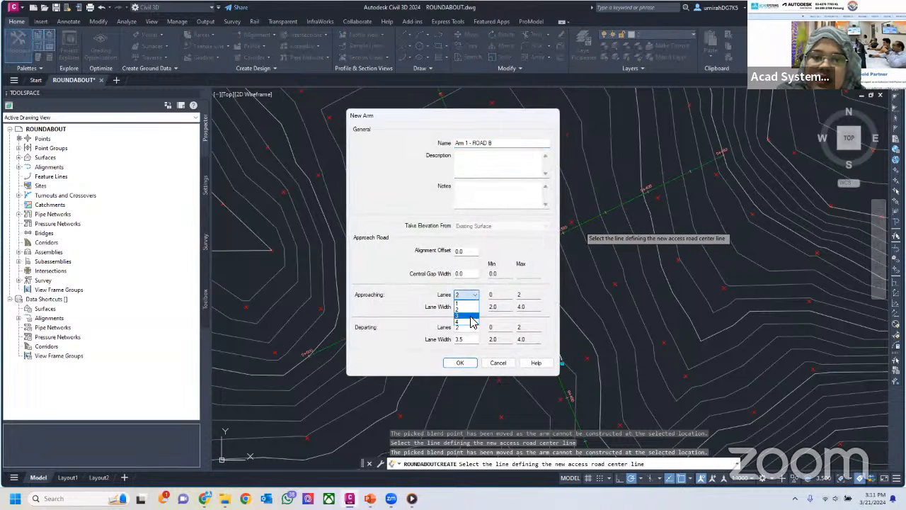
pyautogui.click(468, 307)
pyautogui.click(467, 327)
pyautogui.click(469, 348)
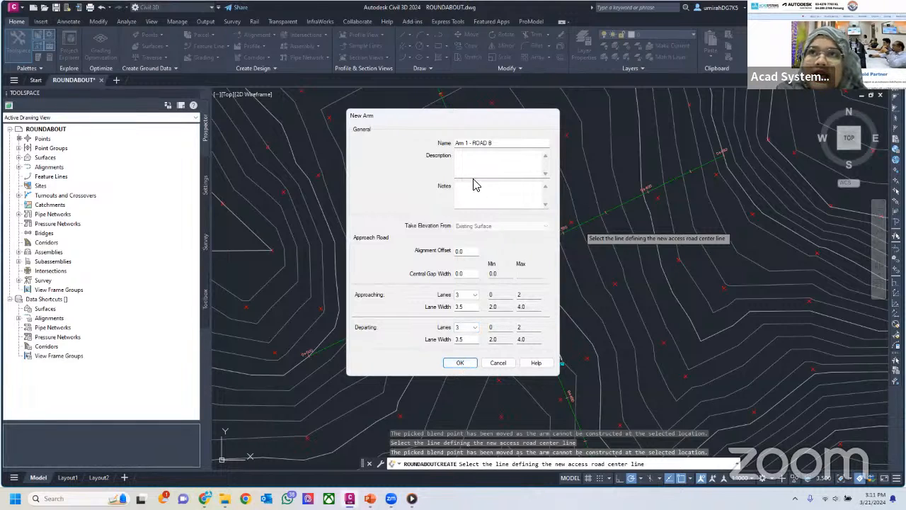
pyautogui.click(460, 362)
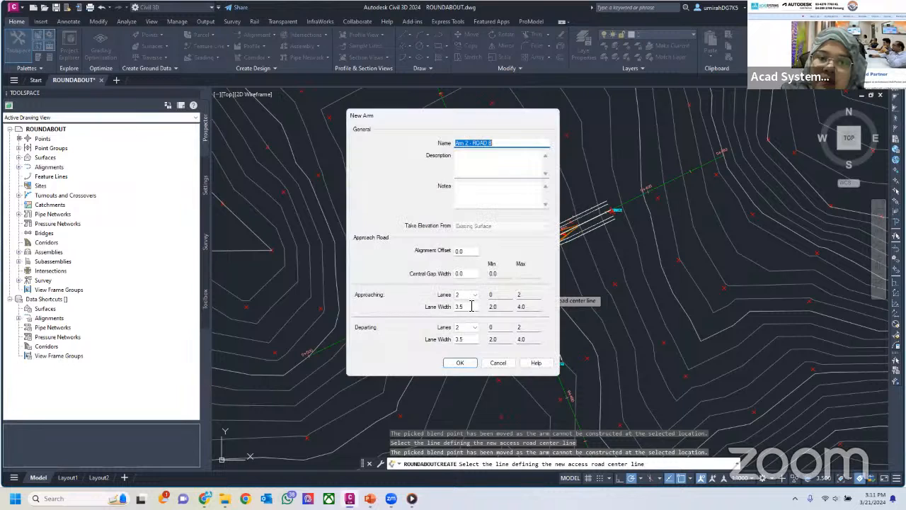
# Add a second ROAD B arm west of the roundabout with 3 approaching and 3 departing lanes
pyautogui.click(466, 295)
pyautogui.click(468, 316)
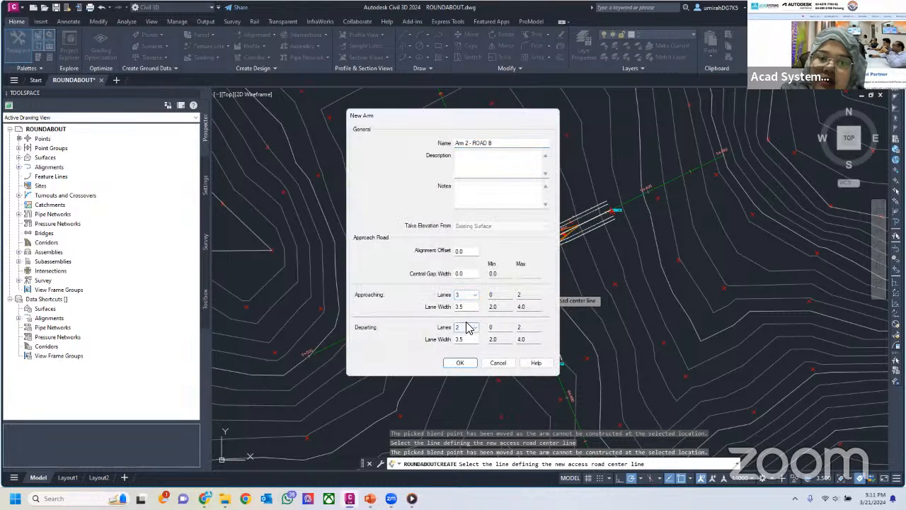
pyautogui.click(466, 327)
pyautogui.click(467, 341)
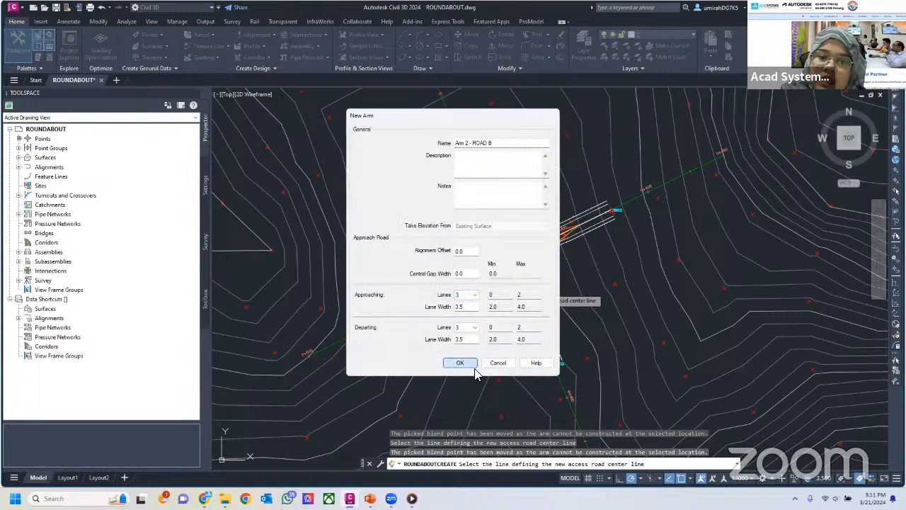
pyautogui.click(459, 363)
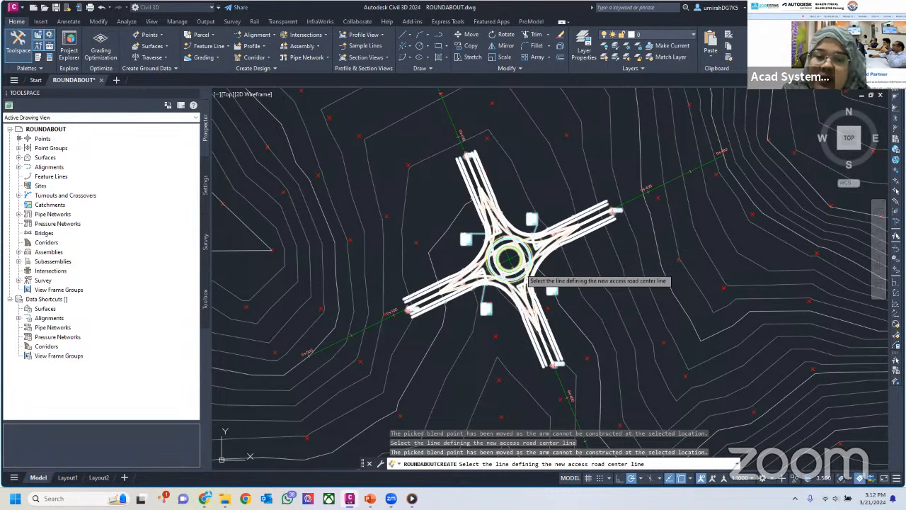
# Finish adding arms to generate the four-arm roundabout, and clear its selection
pyautogui.click(589, 303)
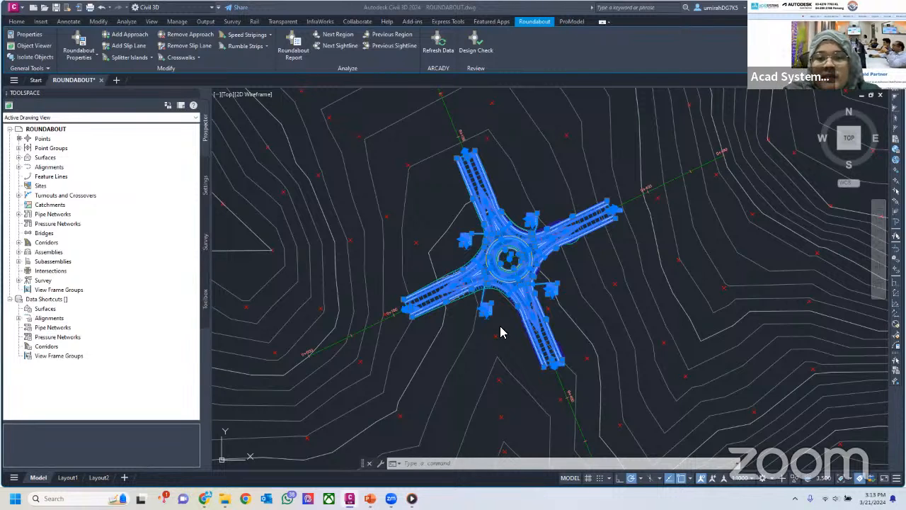
pyautogui.press('Escape')
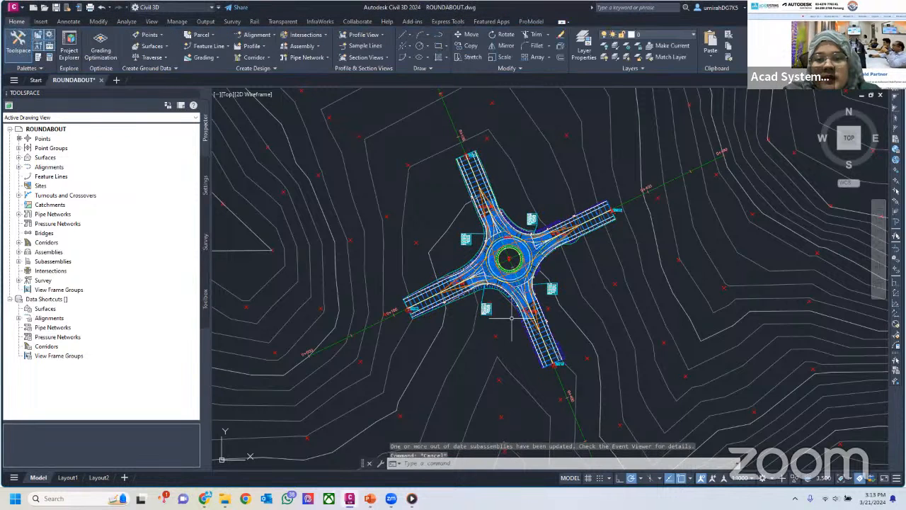
pyautogui.scroll(2, 505, 230)
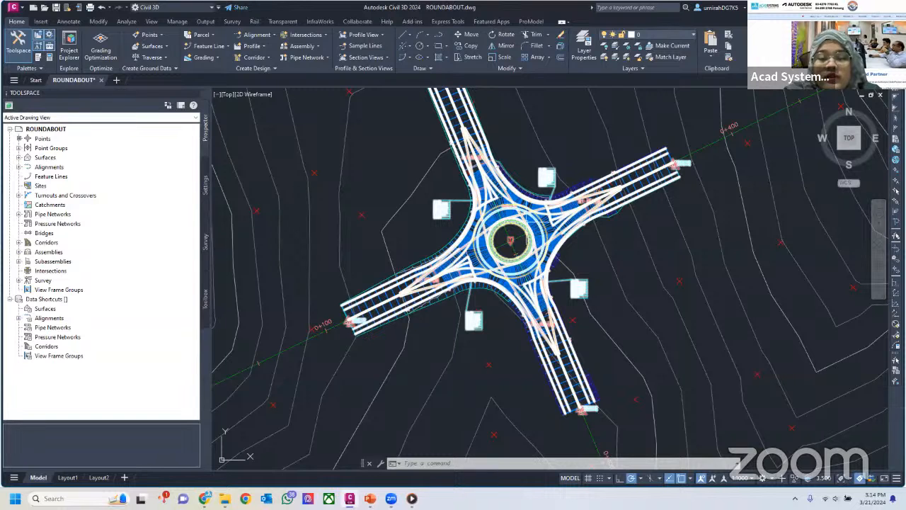
# Review the Approach settings in the roundabout's properties, close them without changes, and deselect the roundabout
pyautogui.click(537, 240)
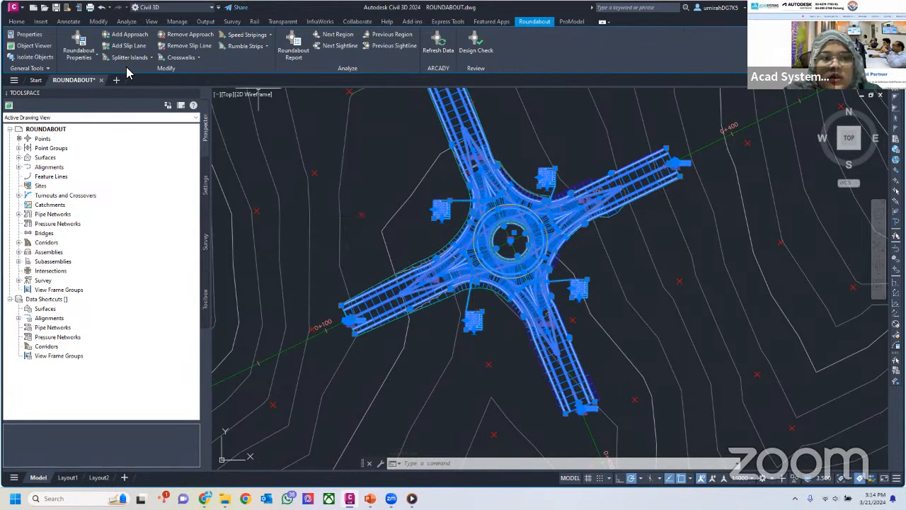
pyautogui.click(80, 47)
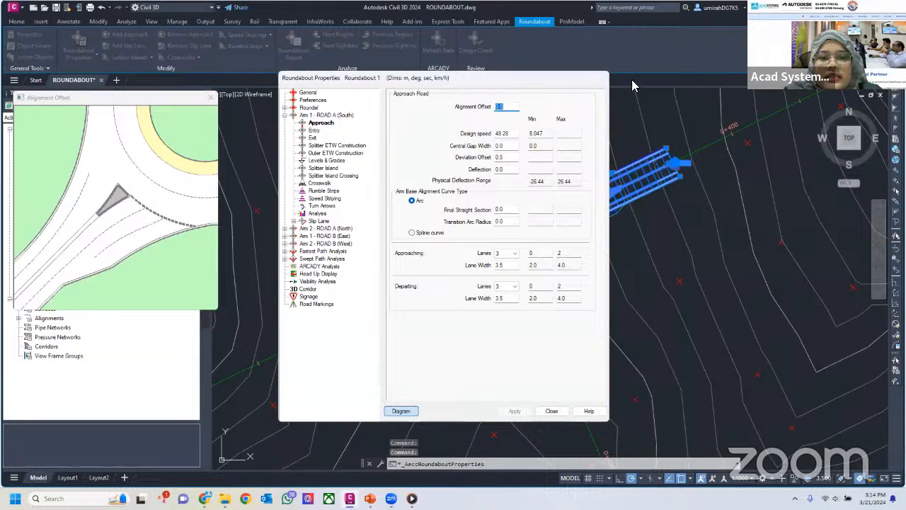
pyautogui.moveTo(207, 93); pyautogui.dragTo(251, 83)
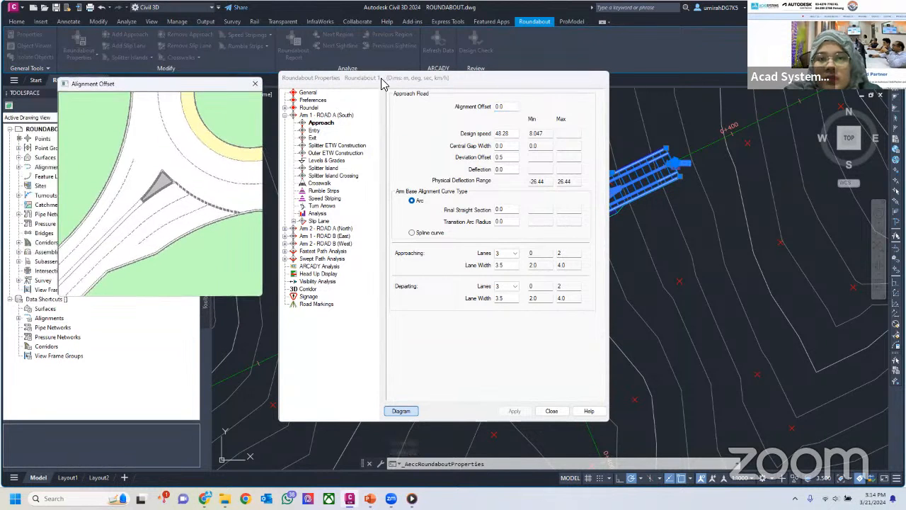
pyautogui.click(558, 409)
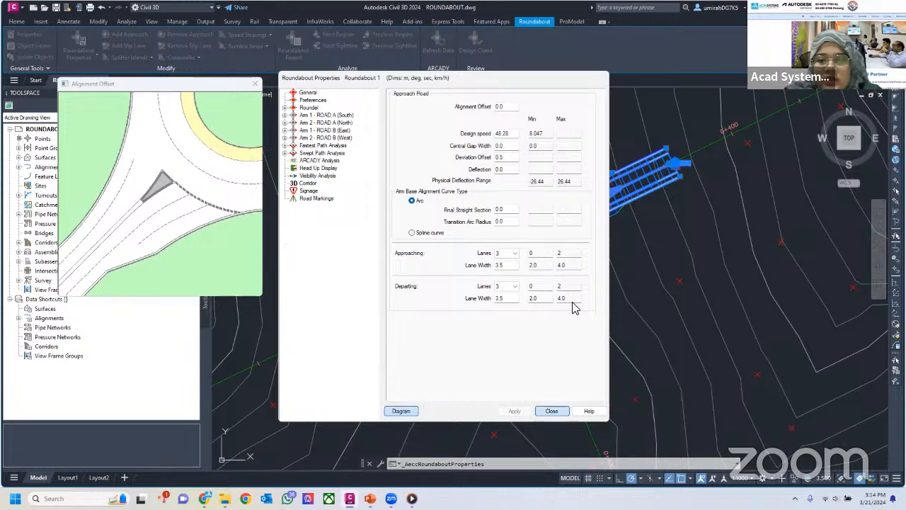
pyautogui.click(564, 410)
pyautogui.click(550, 409)
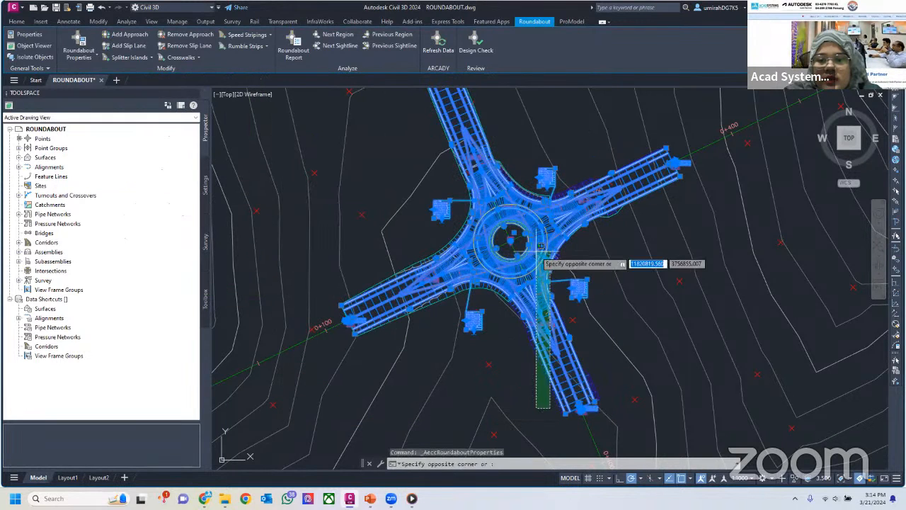
pyautogui.press('Escape')
pyautogui.scroll(2, 519, 241)
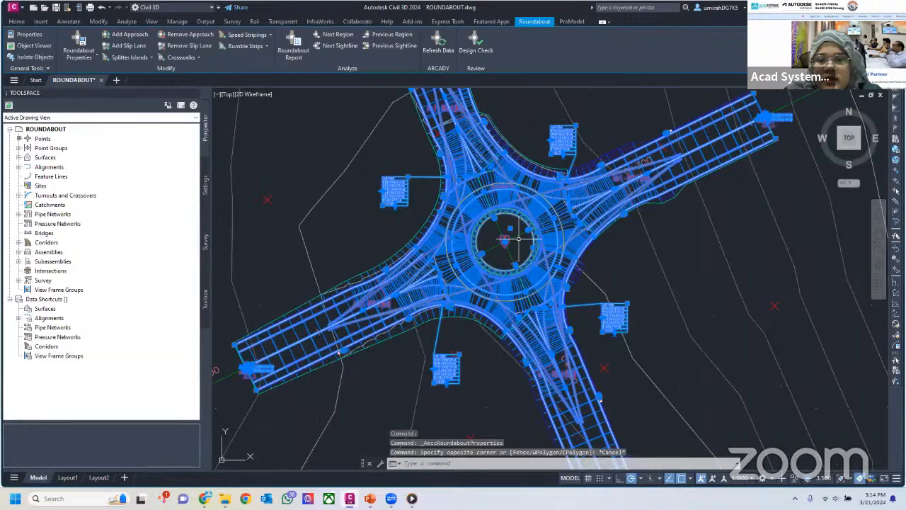
pyautogui.moveTo(519, 239); pyautogui.dragTo(490, 257, button='middle')
pyautogui.press('Escape')
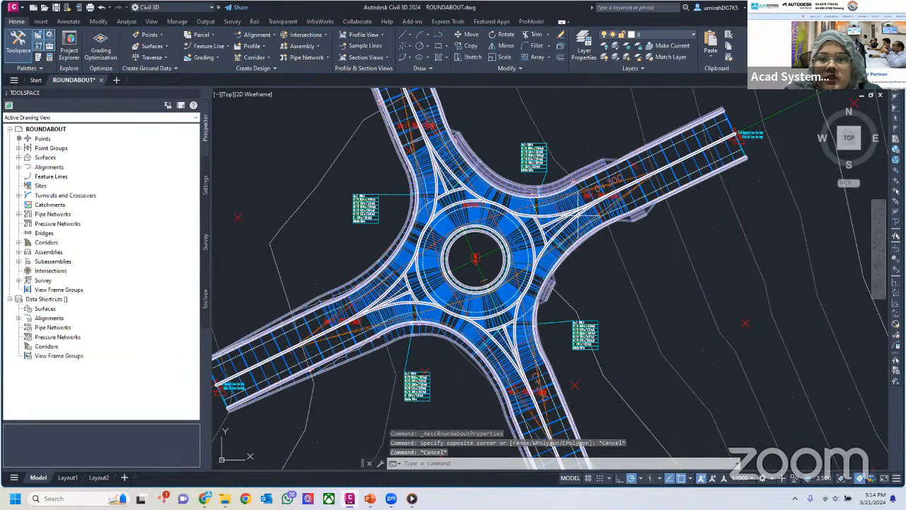
# Reopen the roundabout's properties, arrange the dialog beside its parameter diagram, and show the General settings
pyautogui.click(602, 198)
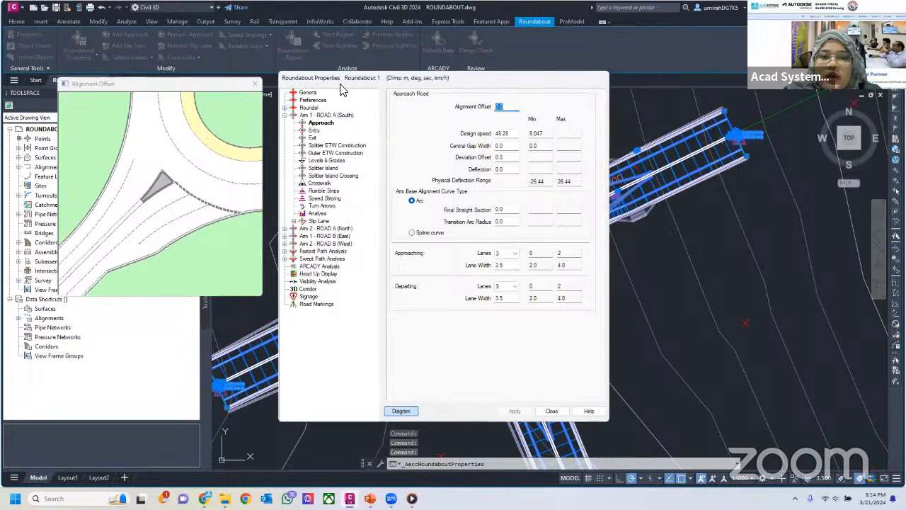
pyautogui.moveTo(371, 77); pyautogui.dragTo(412, 90)
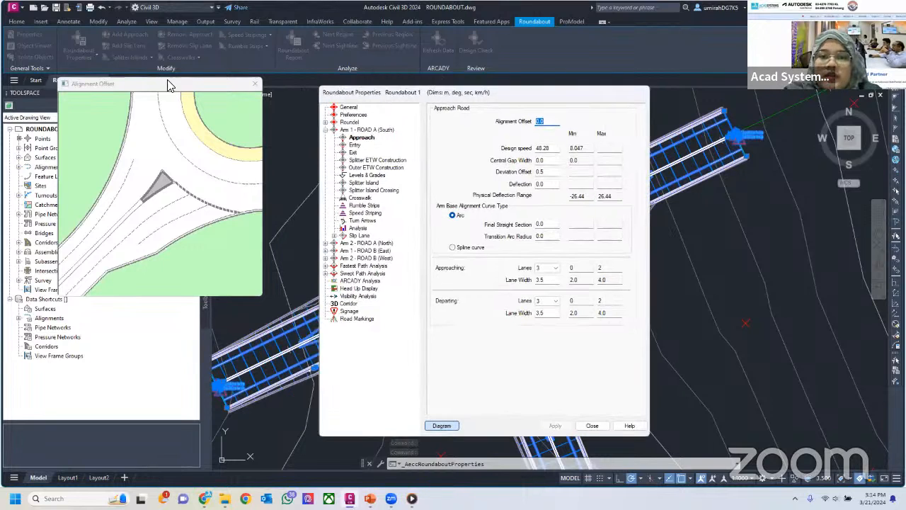
pyautogui.click(177, 84)
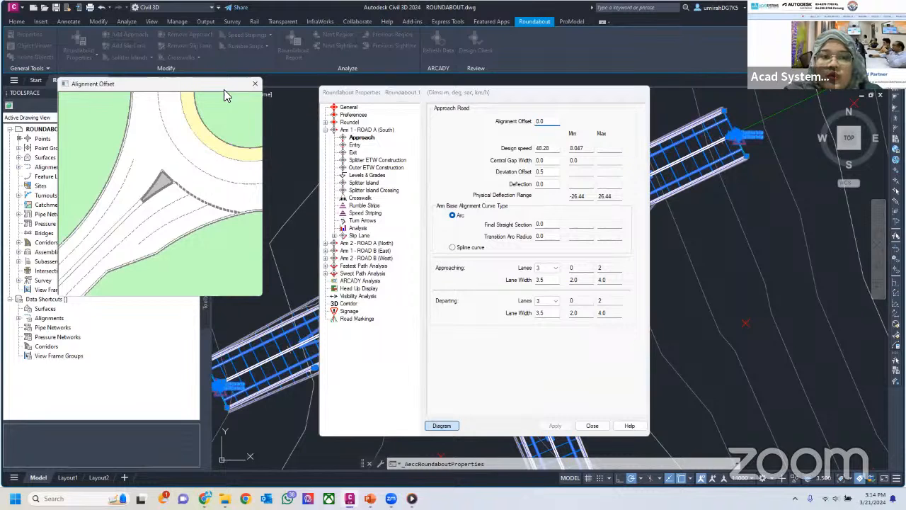
pyautogui.moveTo(243, 199); pyautogui.dragTo(296, 208)
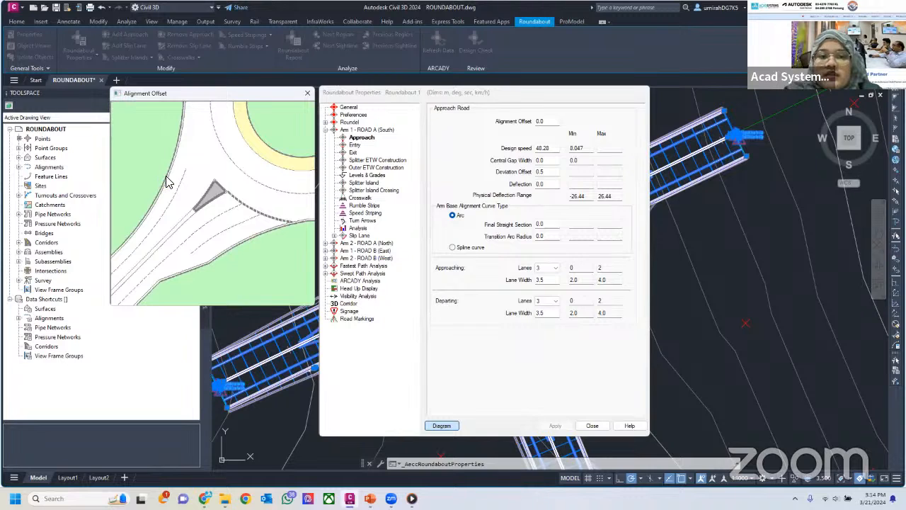
pyautogui.click(442, 425)
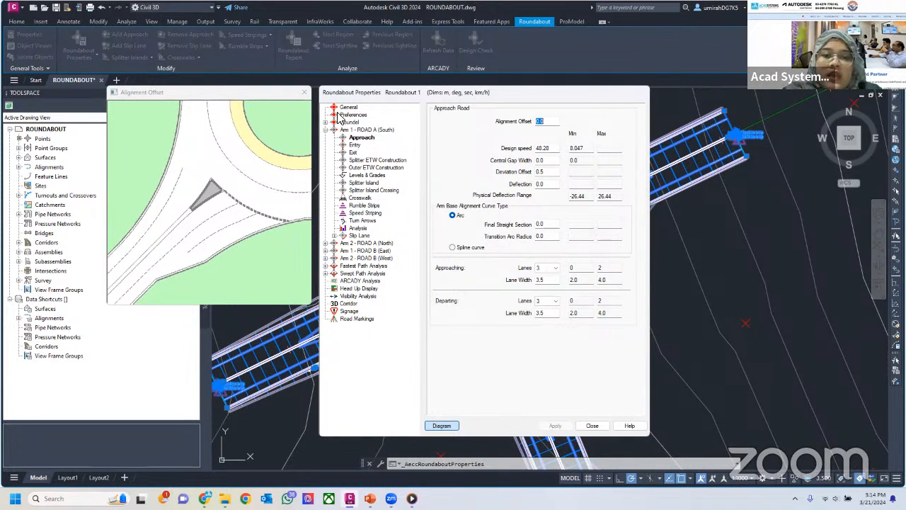
pyautogui.doubleClick(349, 130)
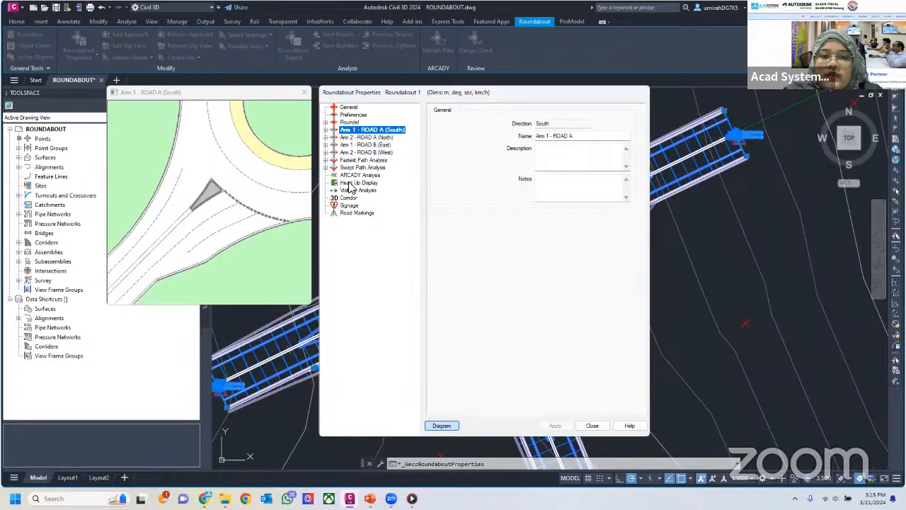
pyautogui.click(349, 108)
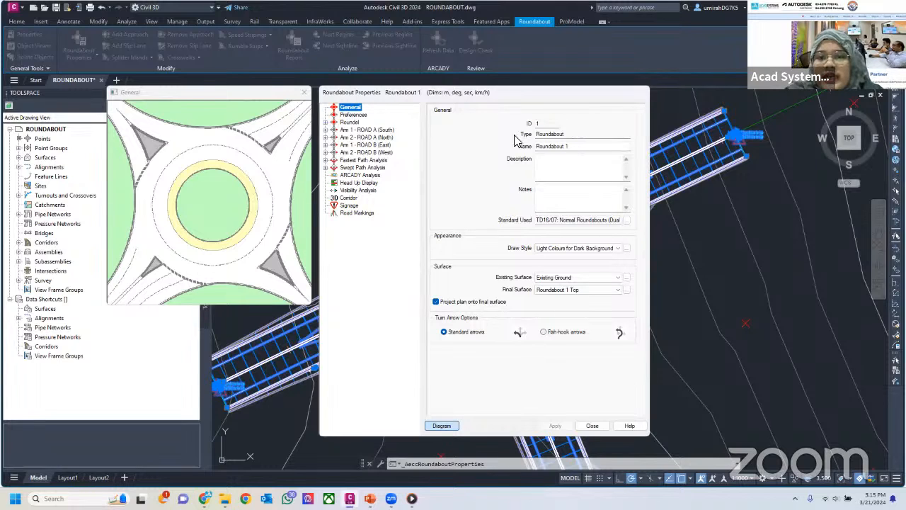
# Assign the British standard TD16/07: Normal Roundabouts (Dual Carriageway Intersection) to the roundabout and accept the standard replacement
pyautogui.click(572, 147)
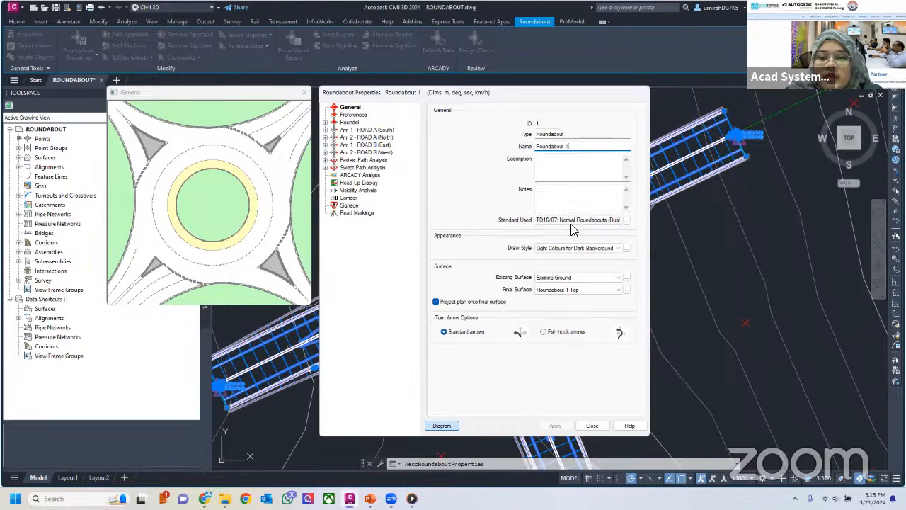
pyautogui.click(626, 220)
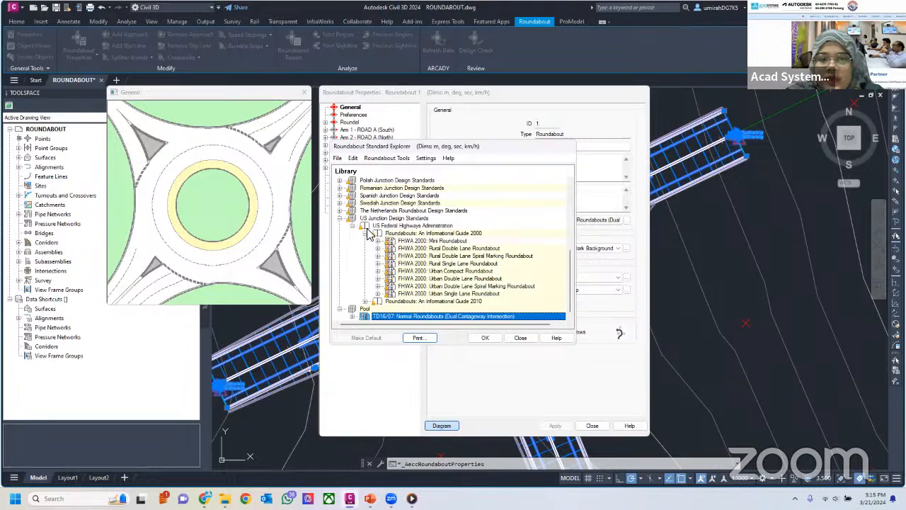
pyautogui.scroll(1, 387, 244)
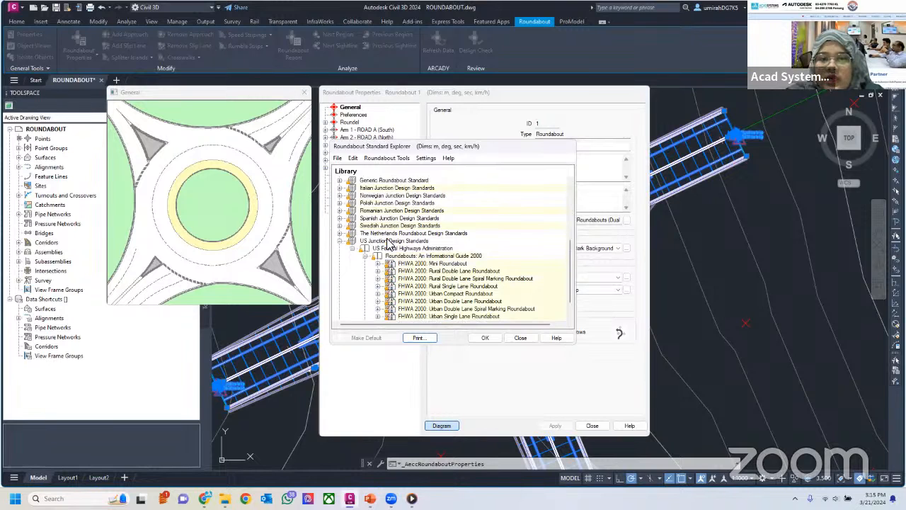
pyautogui.scroll(6, 389, 240)
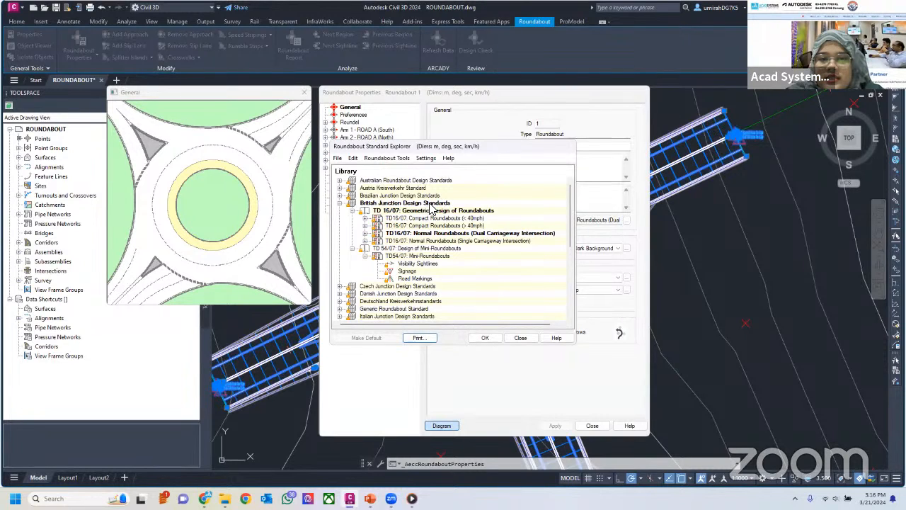
pyautogui.click(459, 233)
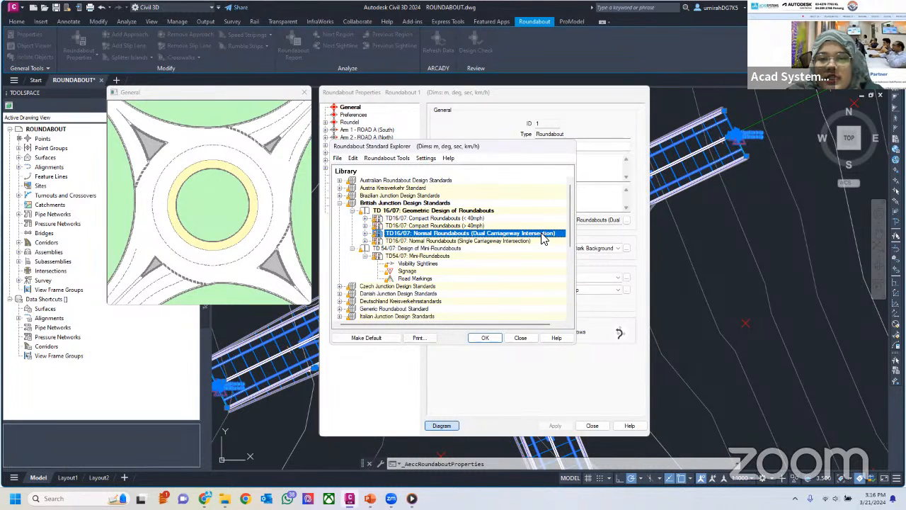
pyautogui.click(365, 234)
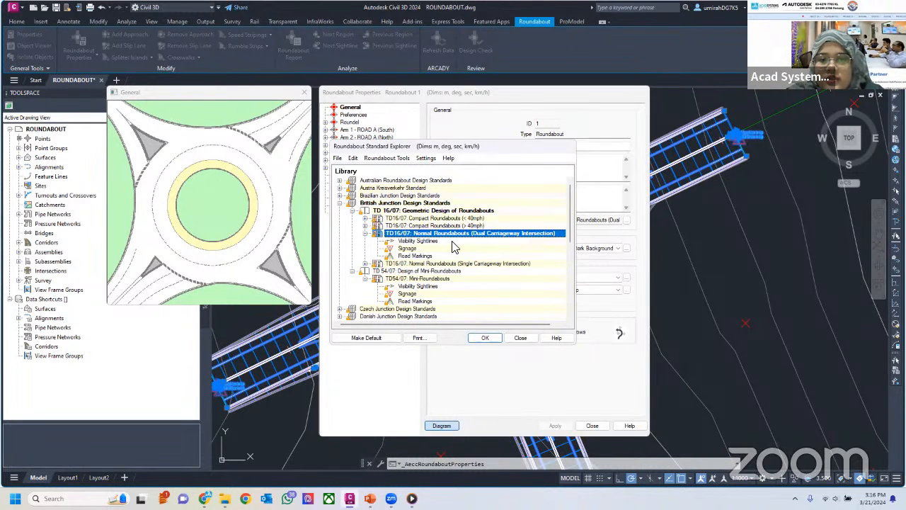
pyautogui.click(487, 338)
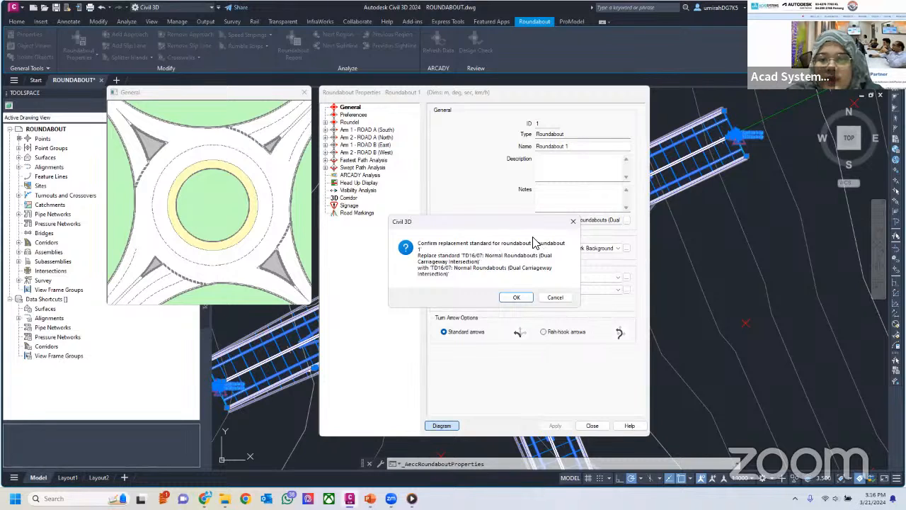
pyautogui.moveTo(528, 227); pyautogui.dragTo(483, 227)
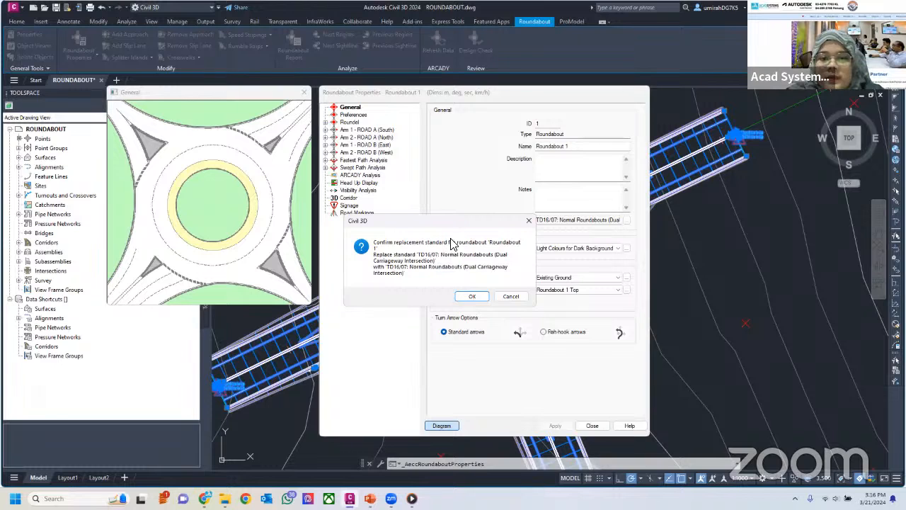
pyautogui.click(470, 296)
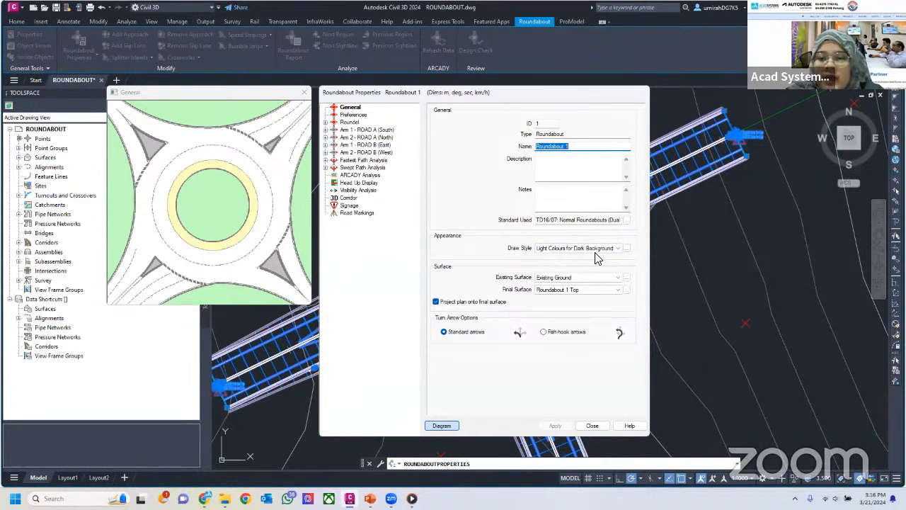
# Create a new draw style for the roundabout, review its line settings, and accept it with the default name and values
pyautogui.click(617, 249)
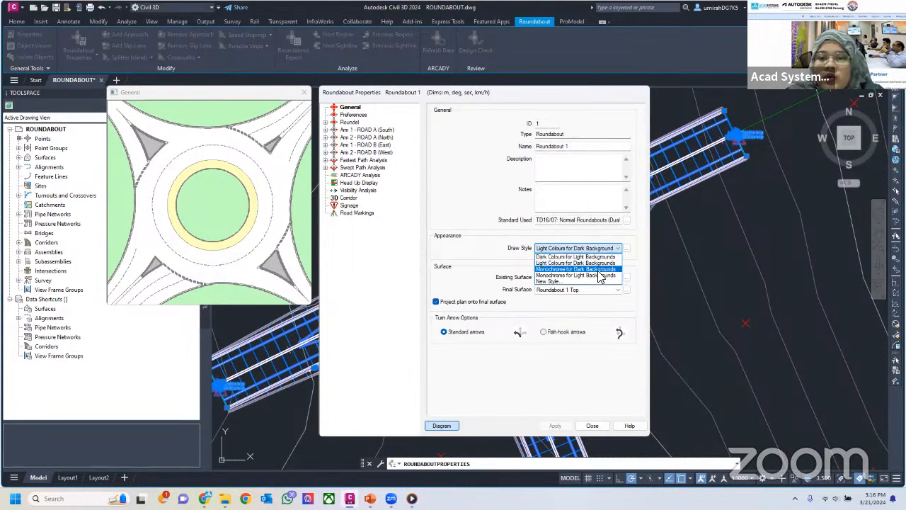
pyautogui.click(548, 282)
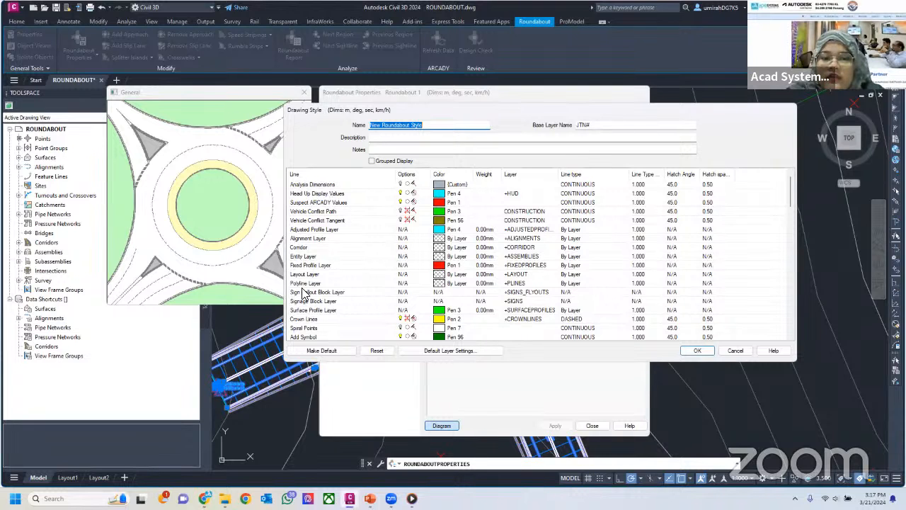
pyautogui.scroll(-3, 307, 298)
pyautogui.scroll(-12, 312, 300)
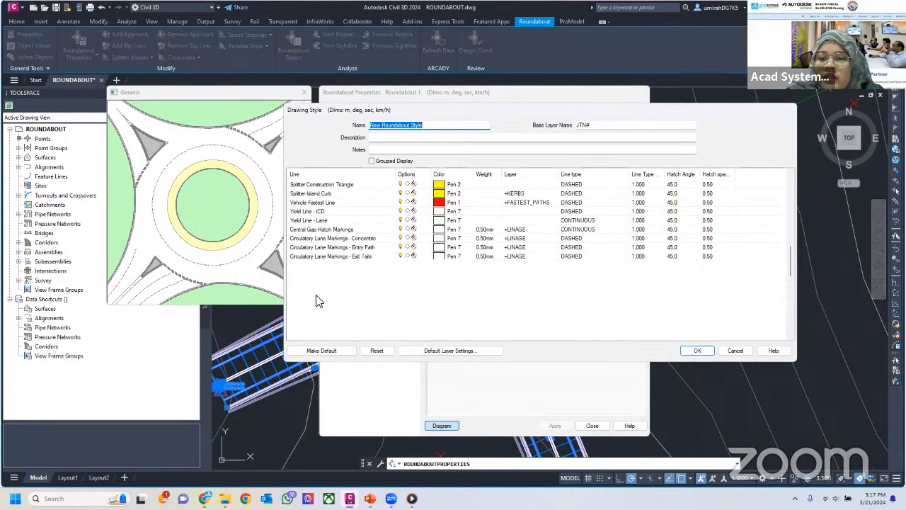
pyautogui.scroll(15, 324, 298)
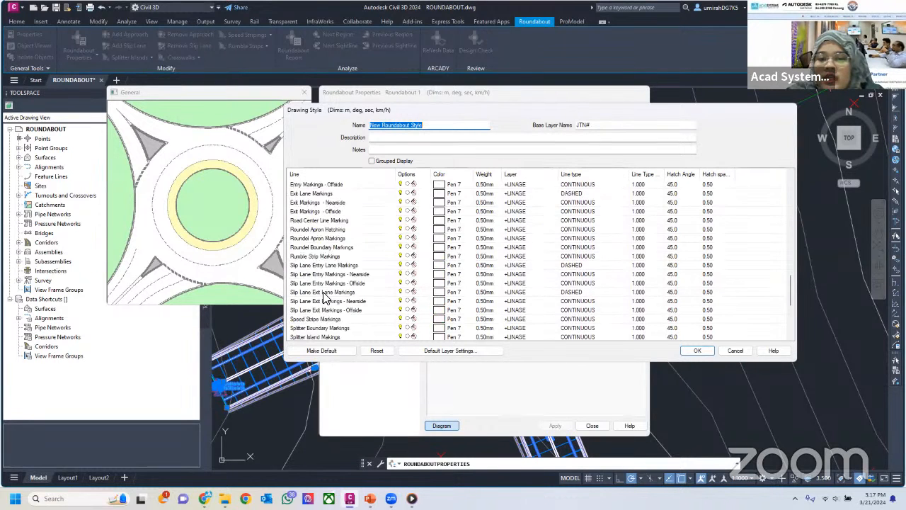
pyautogui.scroll(2, 326, 296)
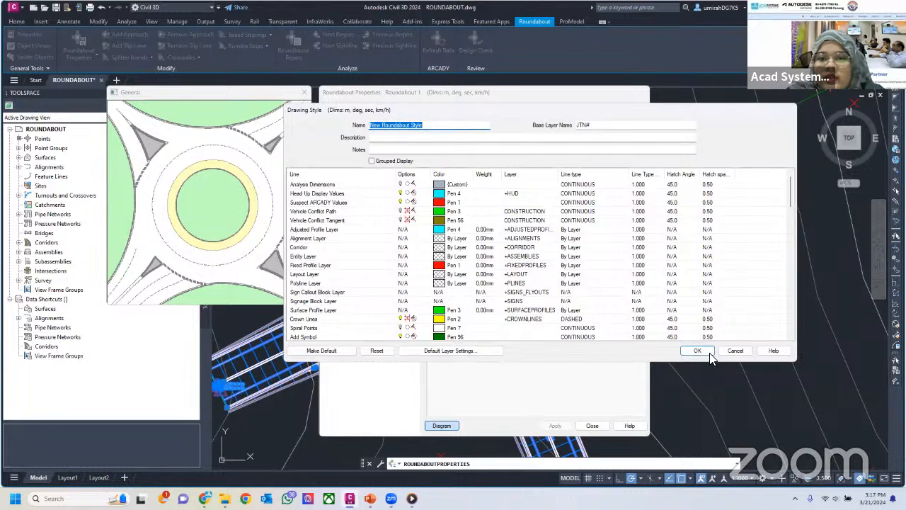
pyautogui.scroll(-3, 711, 357)
pyautogui.press('Return')
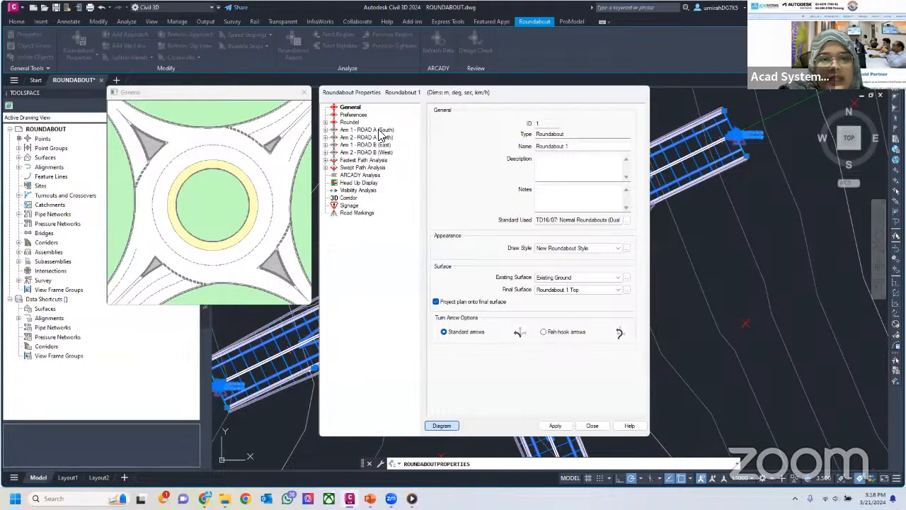
# Review the roundabout's Preferences and the Roundel dimensions, checking the center island, apron, inside lane offset and circulatory lane settings
pyautogui.click(358, 115)
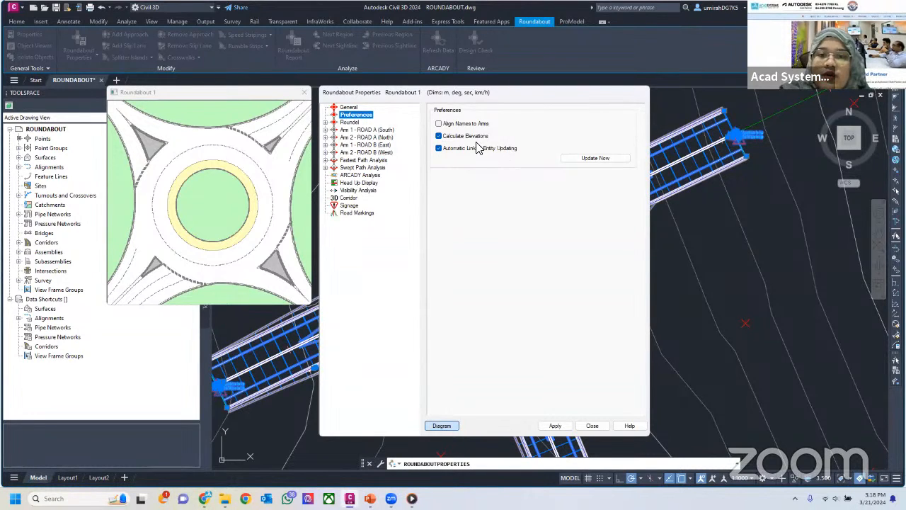
pyautogui.click(349, 122)
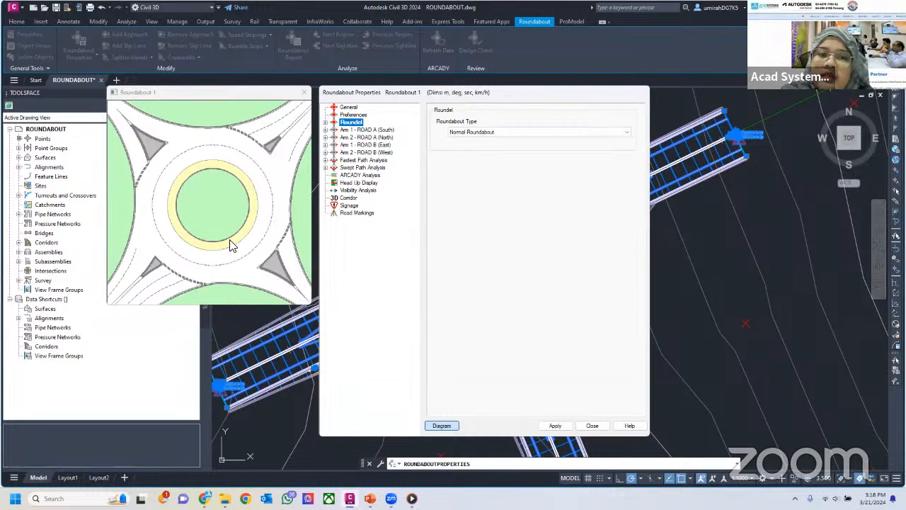
pyautogui.click(325, 123)
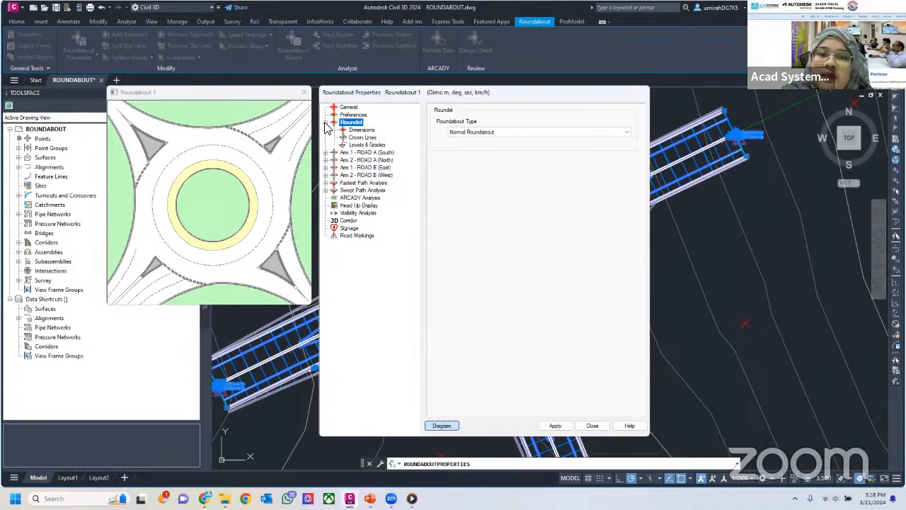
pyautogui.click(365, 131)
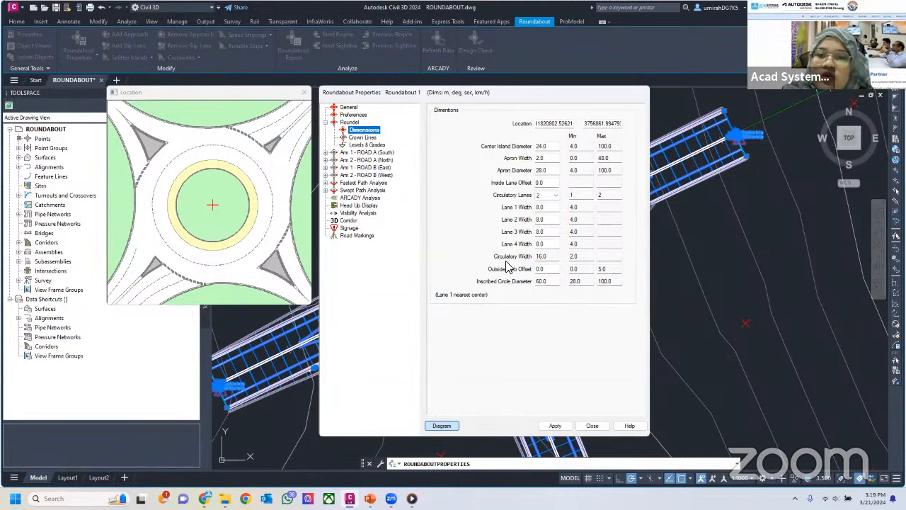
pyautogui.click(552, 146)
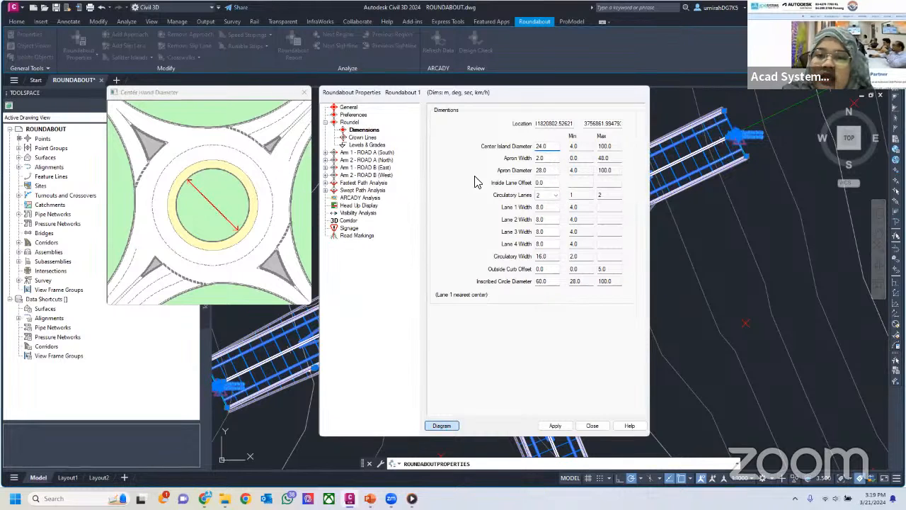
pyautogui.click(548, 158)
pyautogui.click(551, 171)
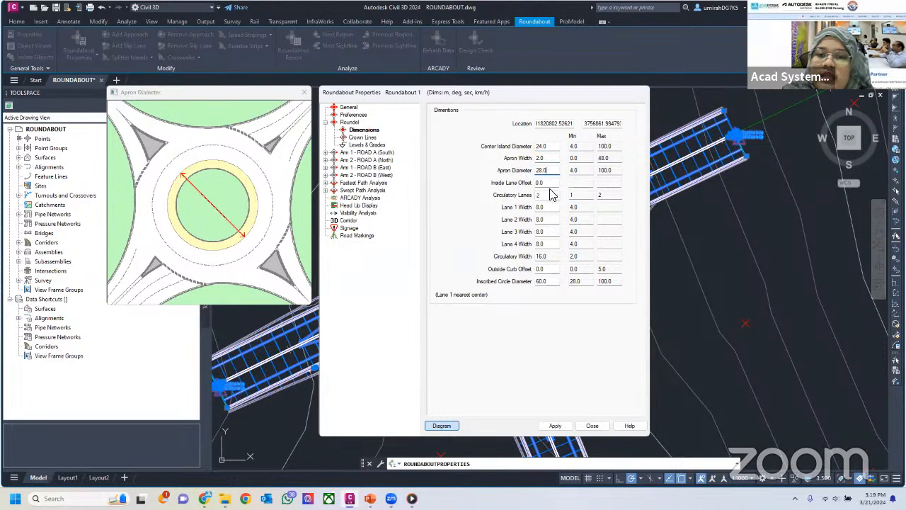
pyautogui.click(549, 184)
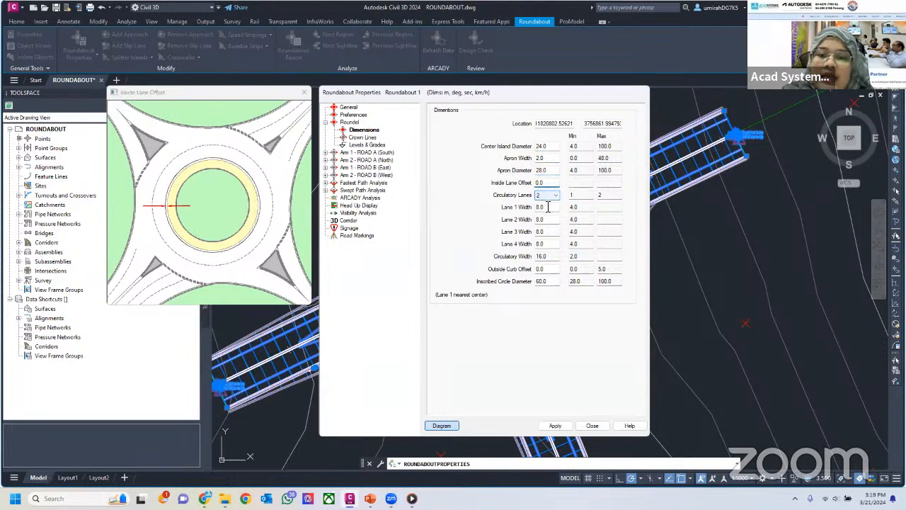
pyautogui.click(552, 197)
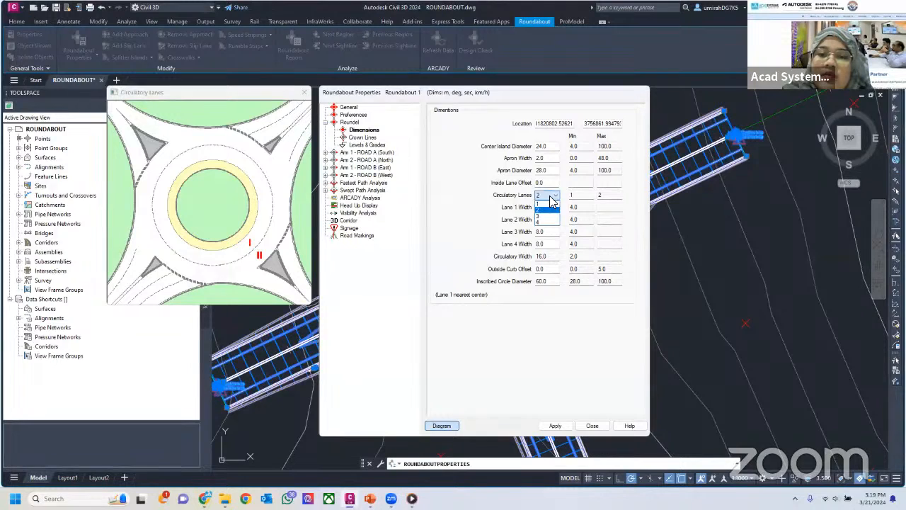
pyautogui.click(553, 208)
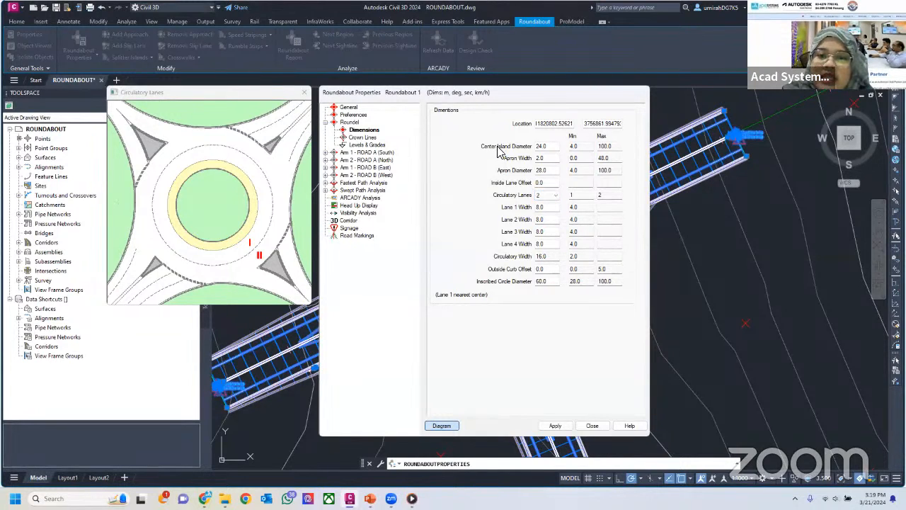
# Set the roundel's center island diameter to 18 m
pyautogui.click(547, 146)
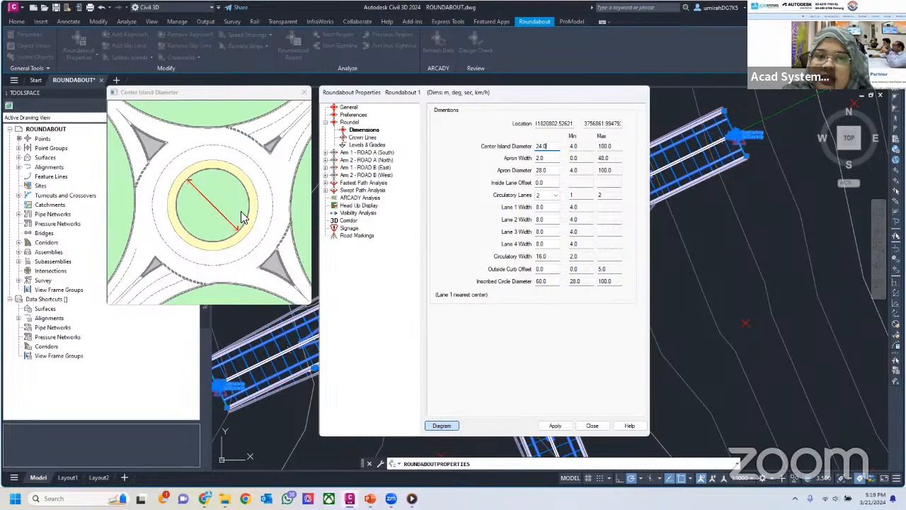
pyautogui.doubleClick(540, 147)
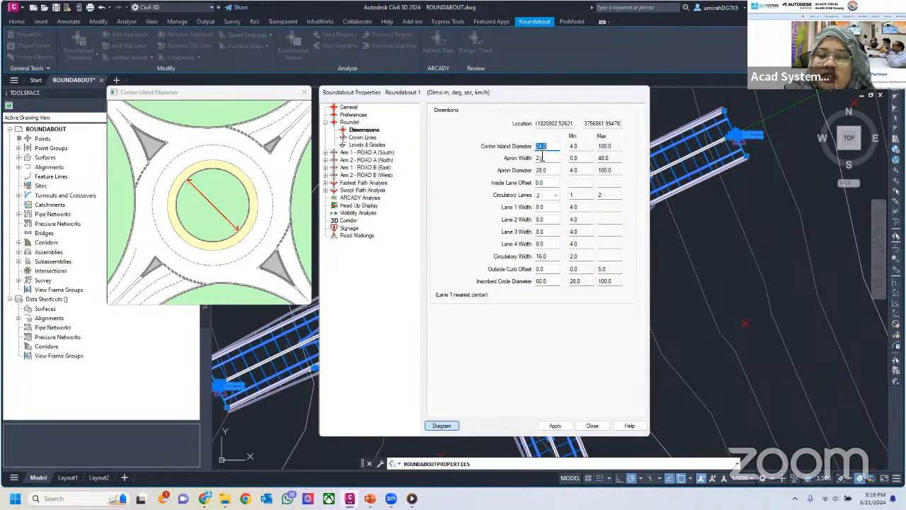
pyautogui.write('18')
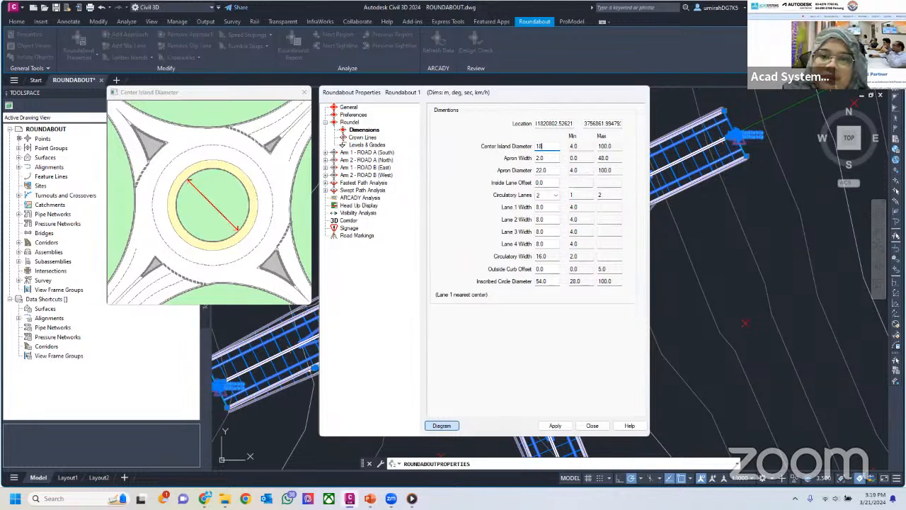
pyautogui.click(548, 159)
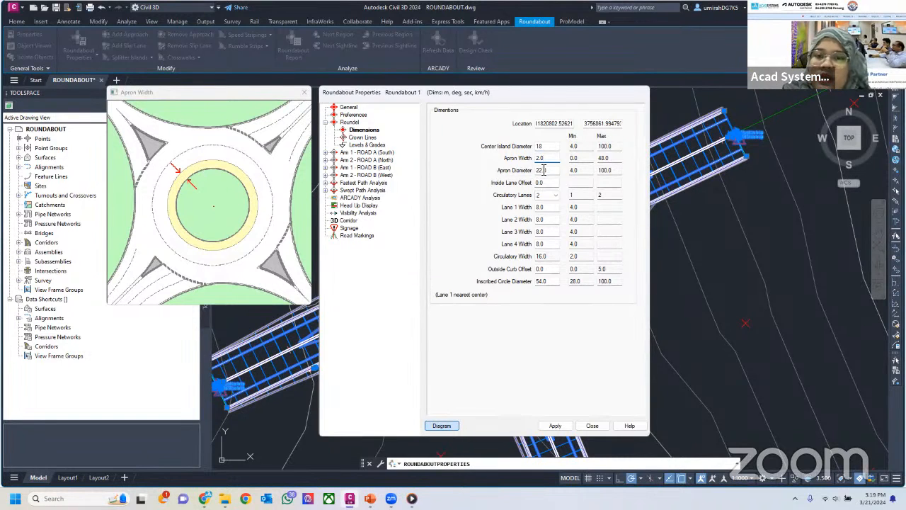
# Check the roundel's apron diameter and inside lane offset, and set its number of circulatory lanes to 3
pyautogui.click(550, 172)
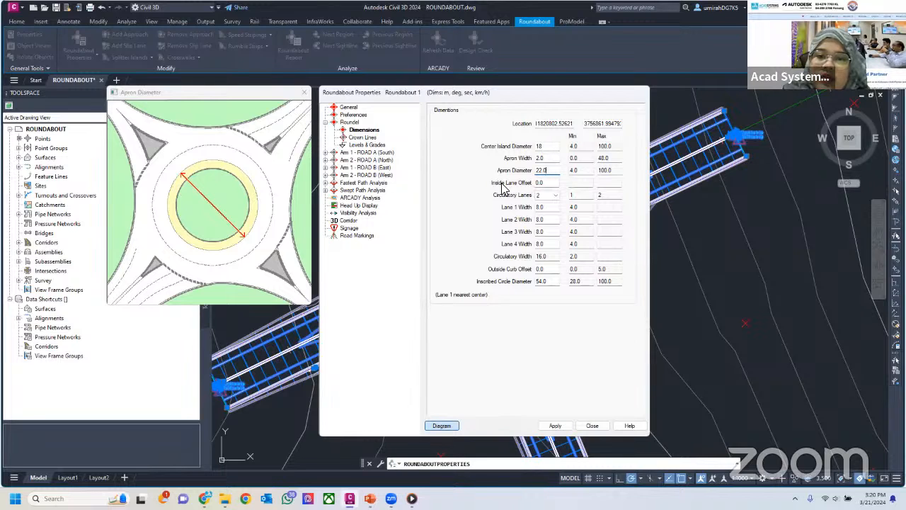
pyautogui.click(550, 186)
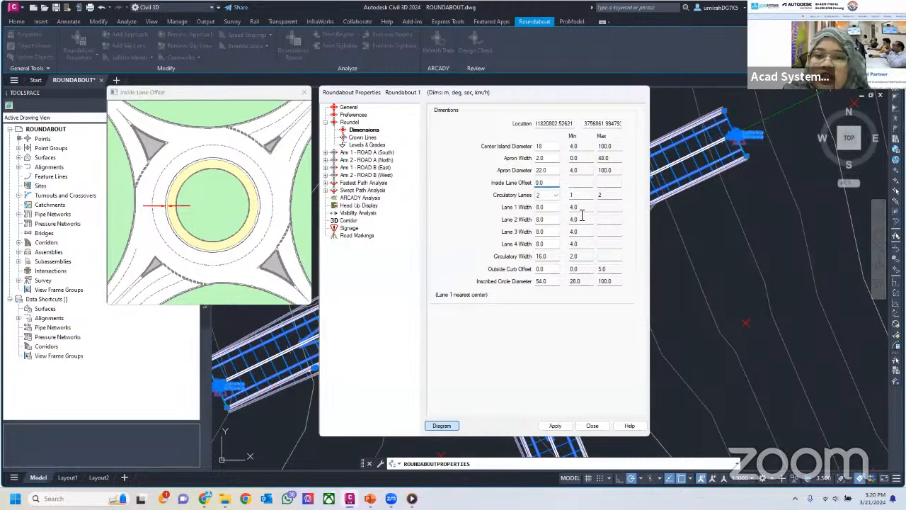
pyautogui.click(547, 196)
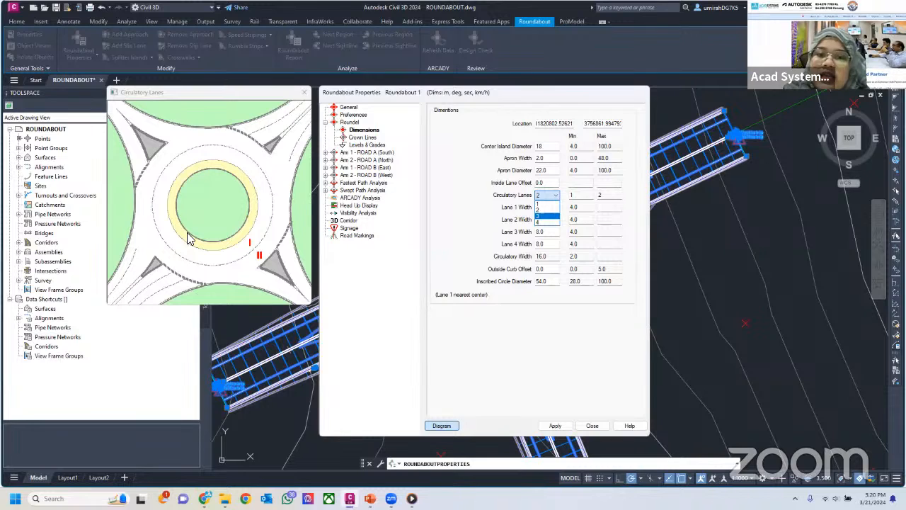
pyautogui.click(548, 195)
pyautogui.click(547, 201)
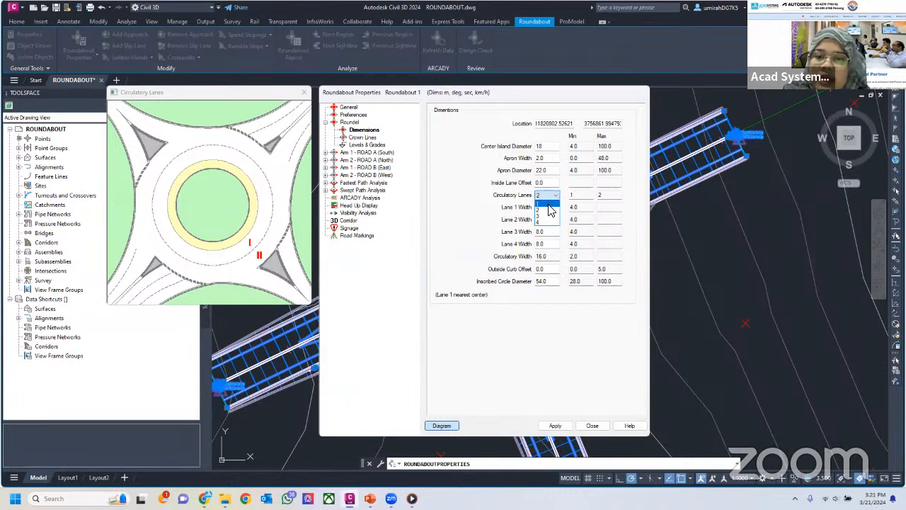
pyautogui.click(549, 218)
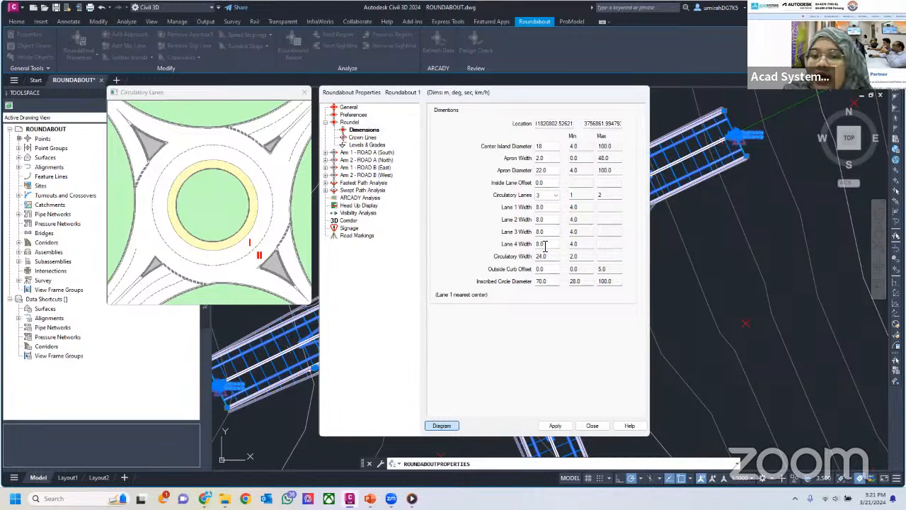
# Set the roundel's Lane 1 and Lane 2 widths to 9 m each
pyautogui.click(552, 207)
pyautogui.doubleClick(540, 208)
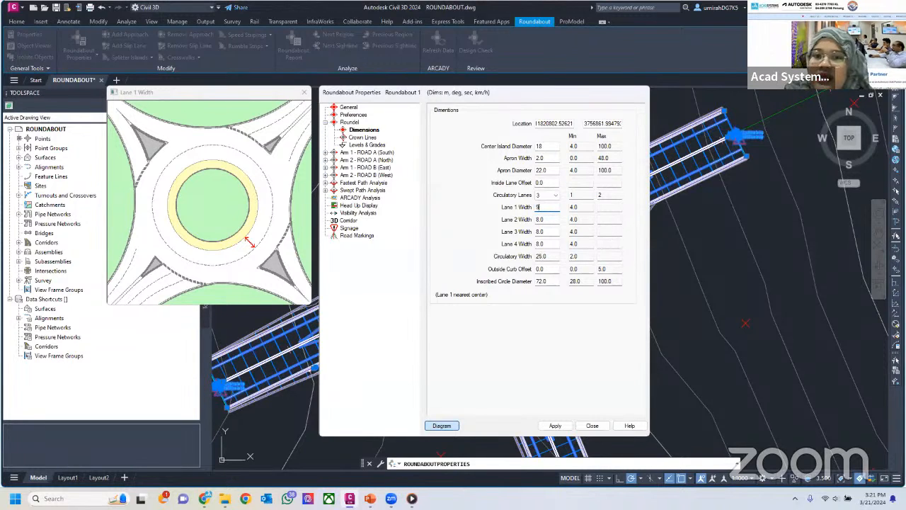
pyautogui.click(558, 221)
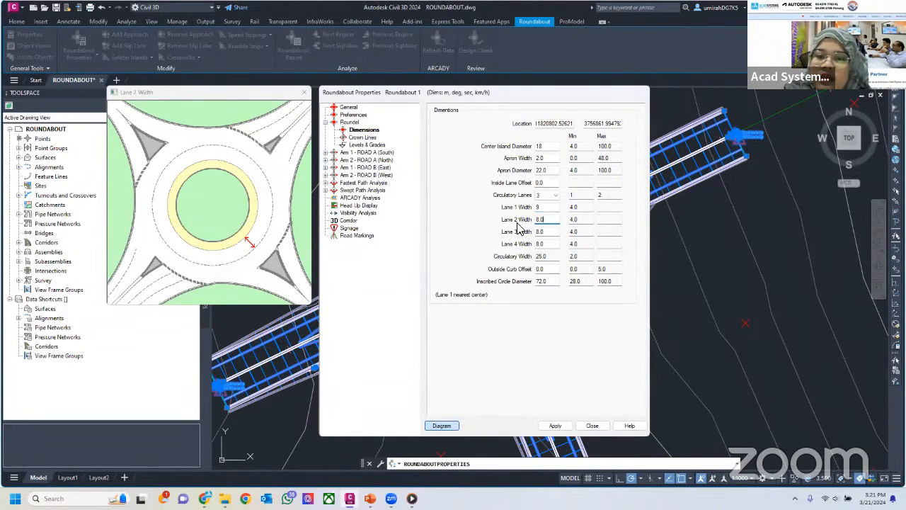
pyautogui.moveTo(552, 222); pyautogui.dragTo(508, 217)
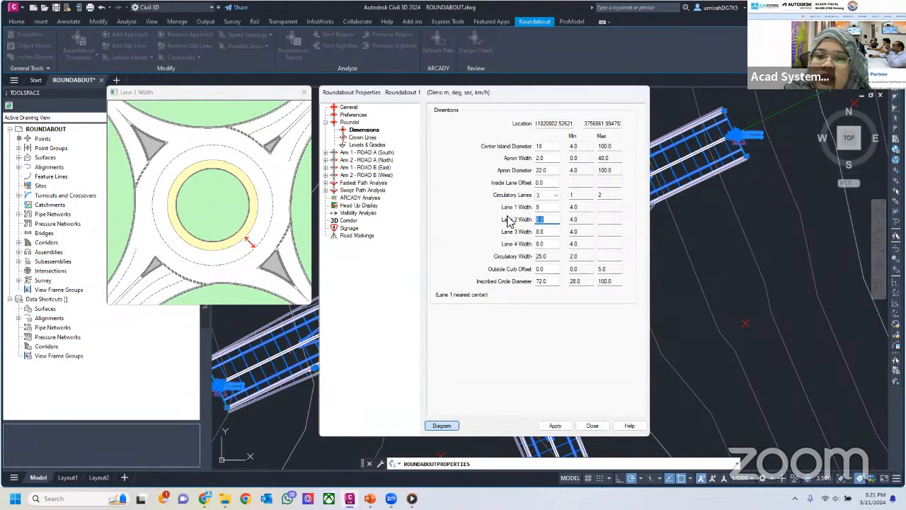
pyautogui.write('9')
# Review the roundel's Lane 3 width, circulatory width, outside curb offset, inscribed circle diameter, and the primary crown line offset
pyautogui.click(546, 234)
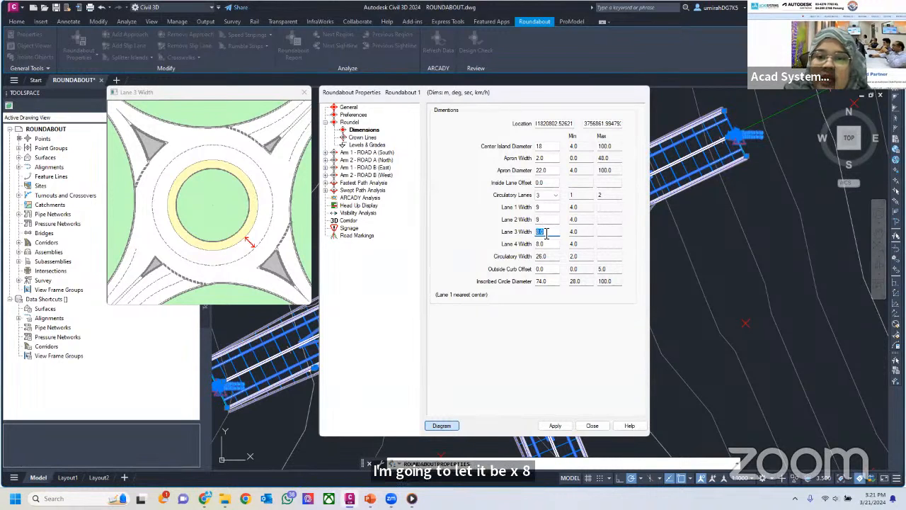
pyautogui.click(550, 259)
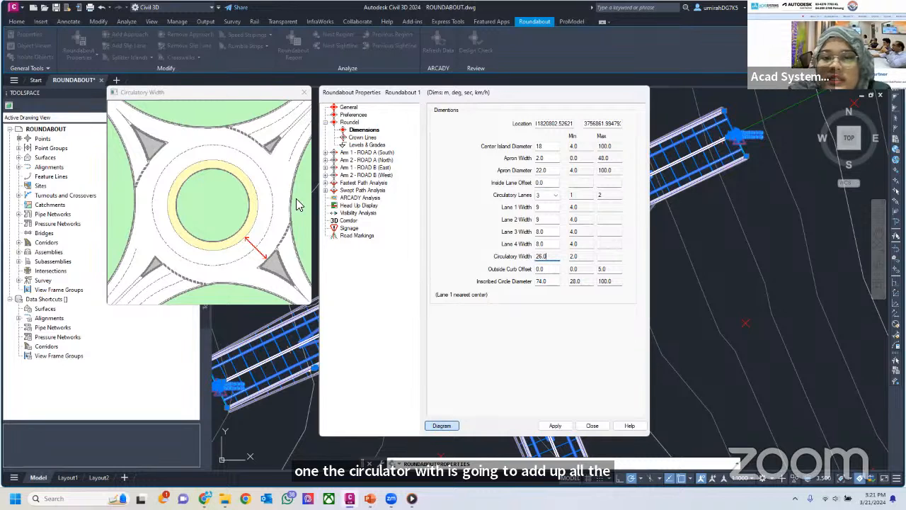
pyautogui.click(546, 270)
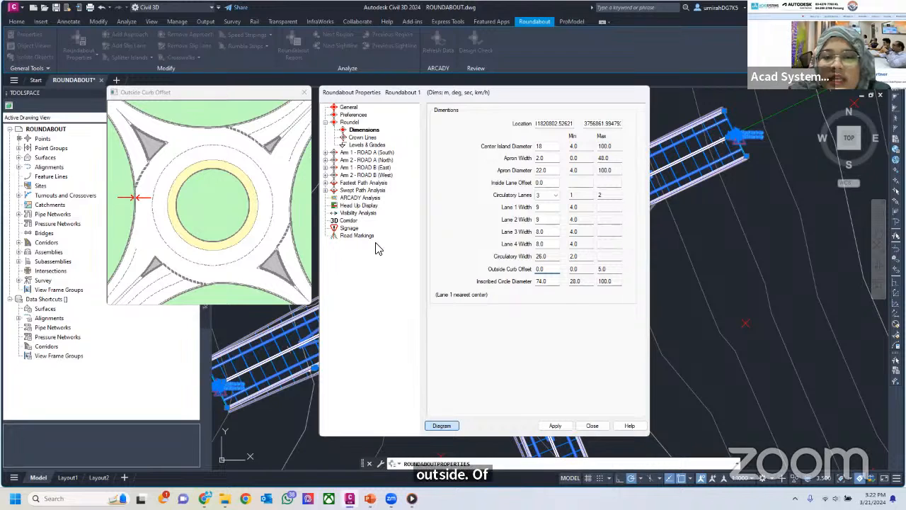
pyautogui.click(552, 272)
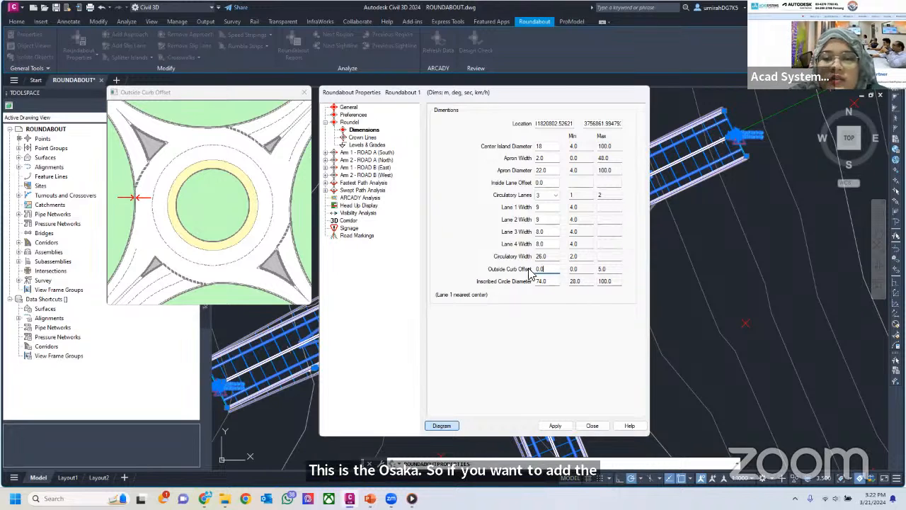
pyautogui.click(548, 283)
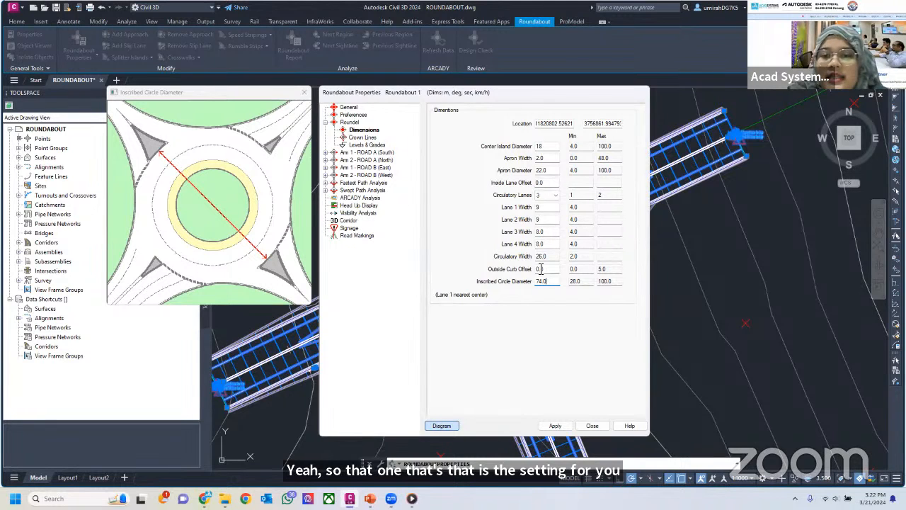
pyautogui.click(360, 137)
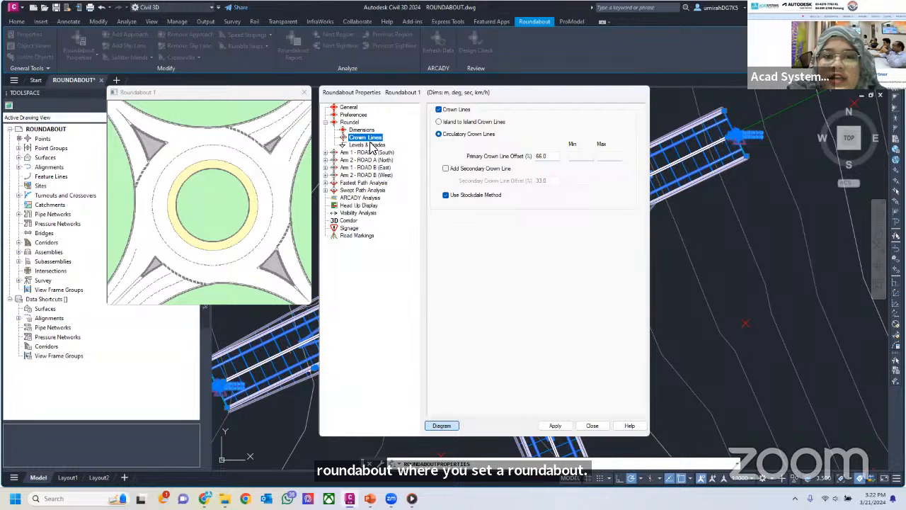
pyautogui.click(543, 156)
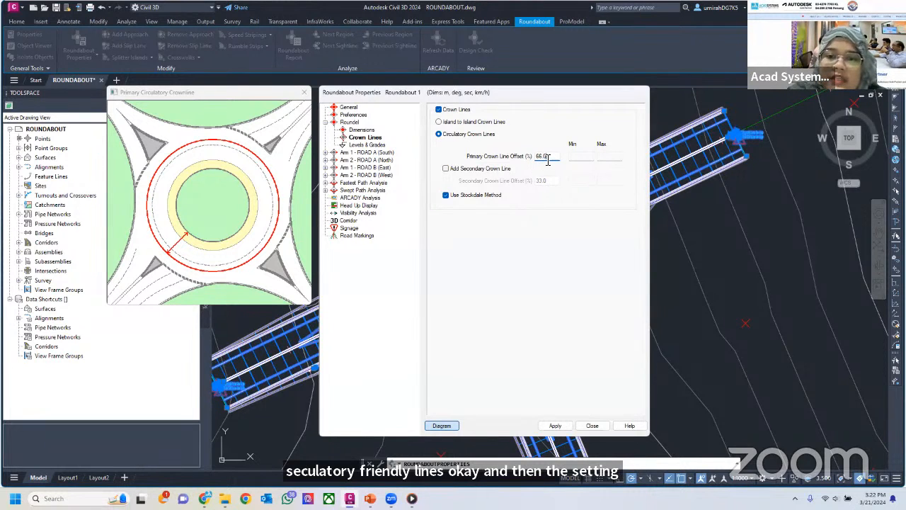
pyautogui.moveTo(552, 156); pyautogui.dragTo(517, 162)
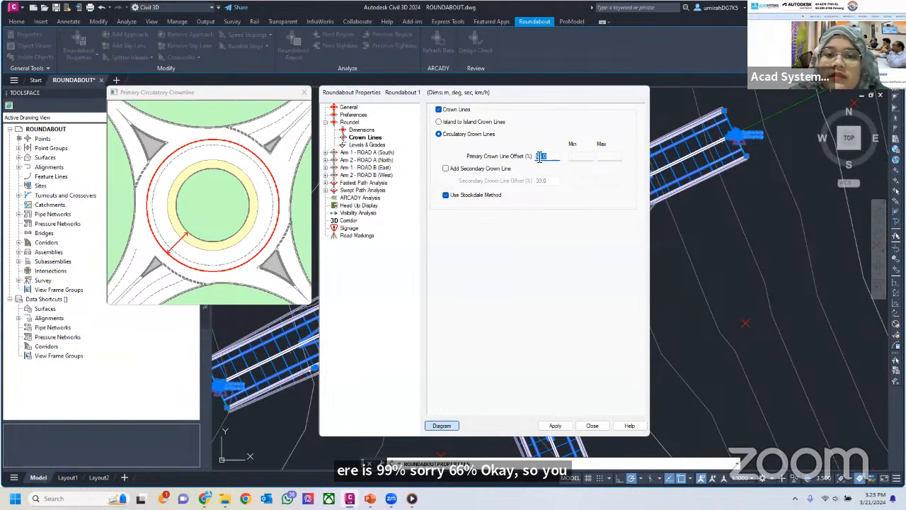
# In the roundel's levels and grades, try User Defined Elevation as the elevation source, and return it to Existing Surface
pyautogui.click(371, 145)
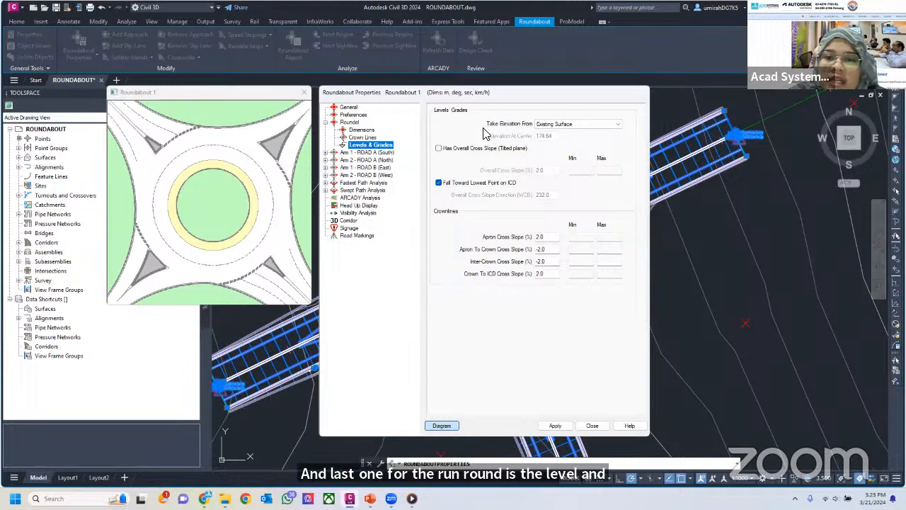
pyautogui.click(542, 129)
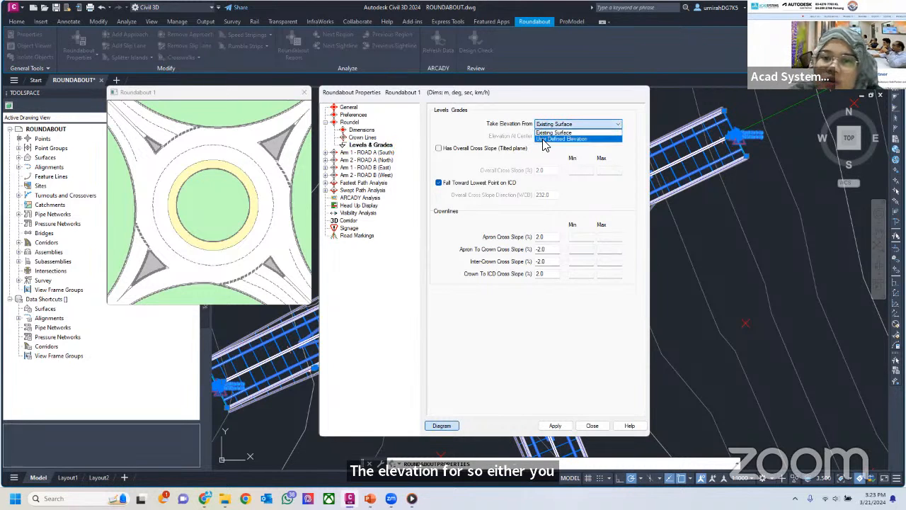
pyautogui.click(543, 139)
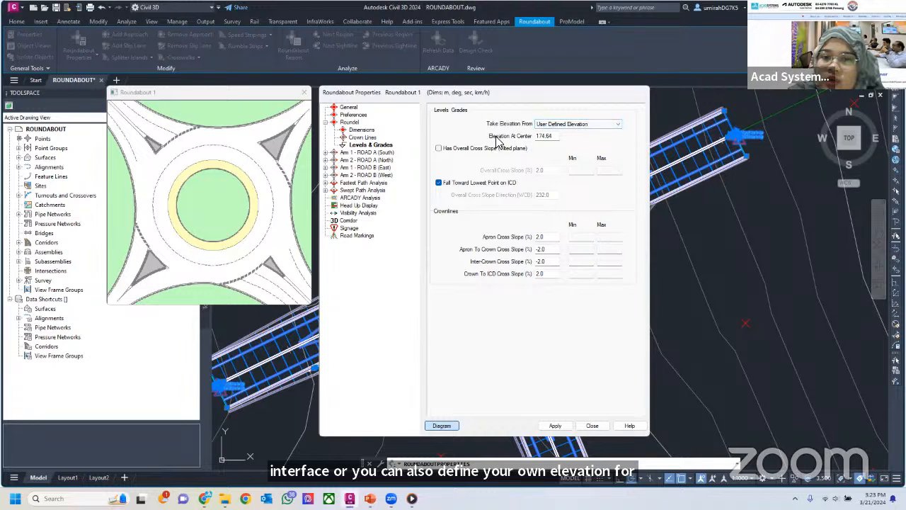
pyautogui.click(575, 125)
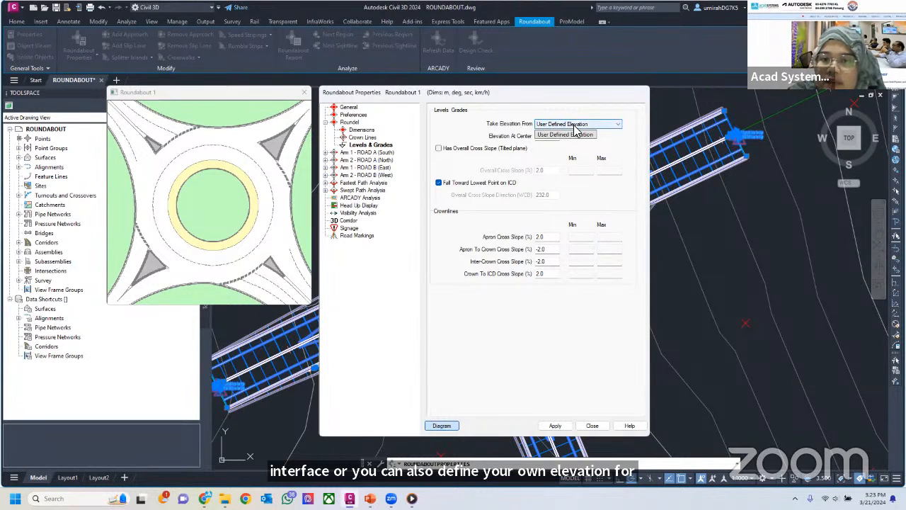
pyautogui.click(500, 142)
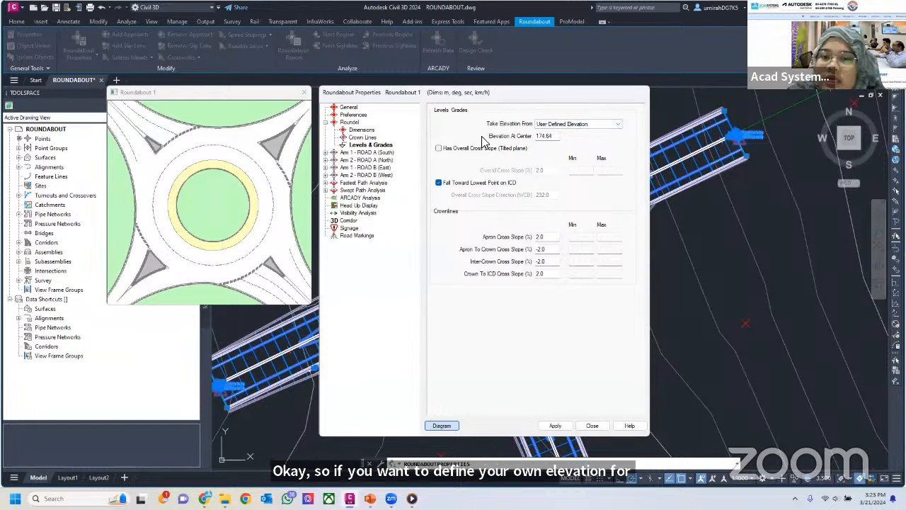
pyautogui.click(570, 124)
pyautogui.click(552, 140)
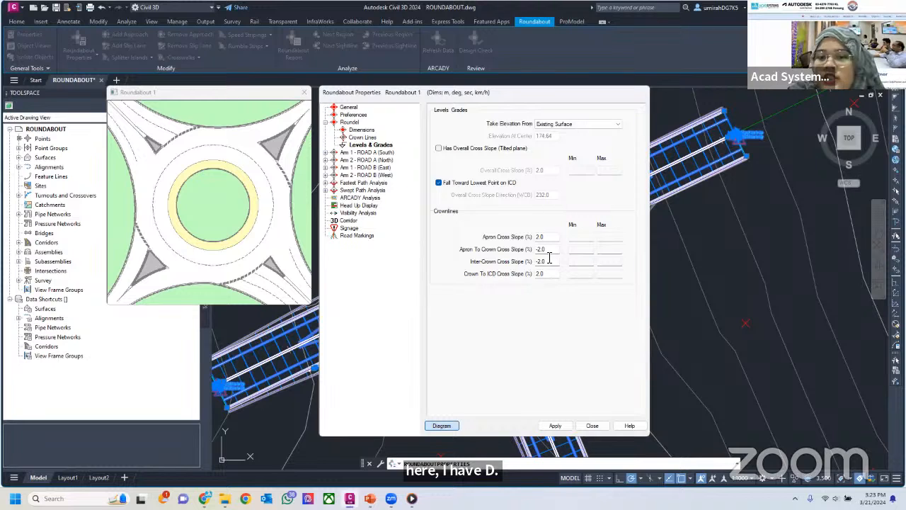
# Check the four crownline cross slopes of the roundel and set the Apron To Crown Cross Slope to 2.0%
pyautogui.click(545, 237)
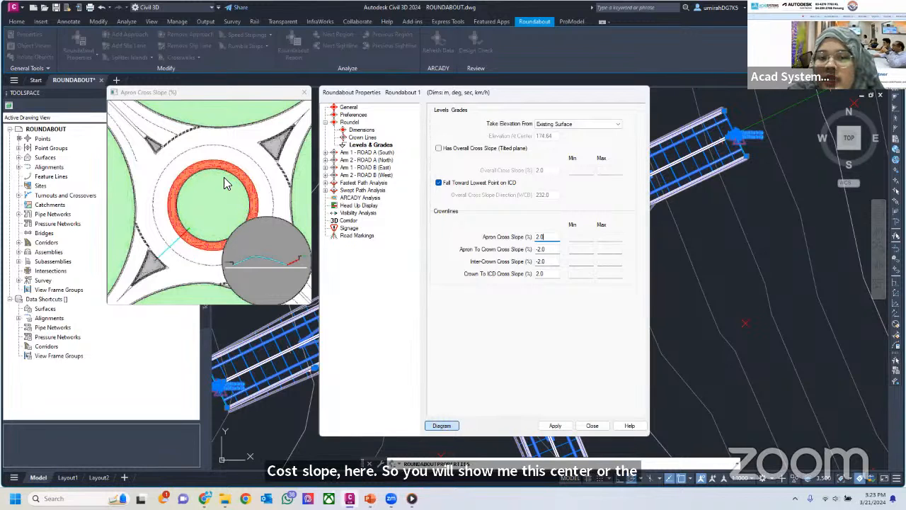
pyautogui.click(542, 249)
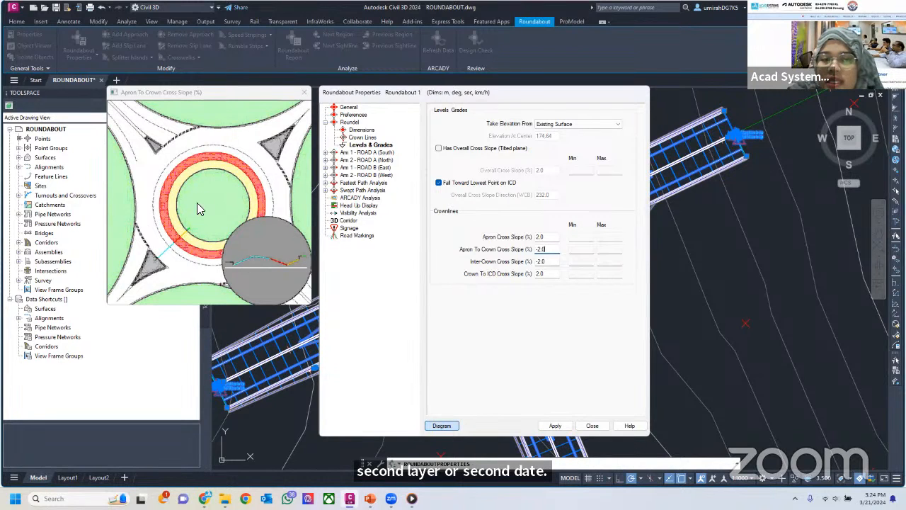
pyautogui.click(542, 262)
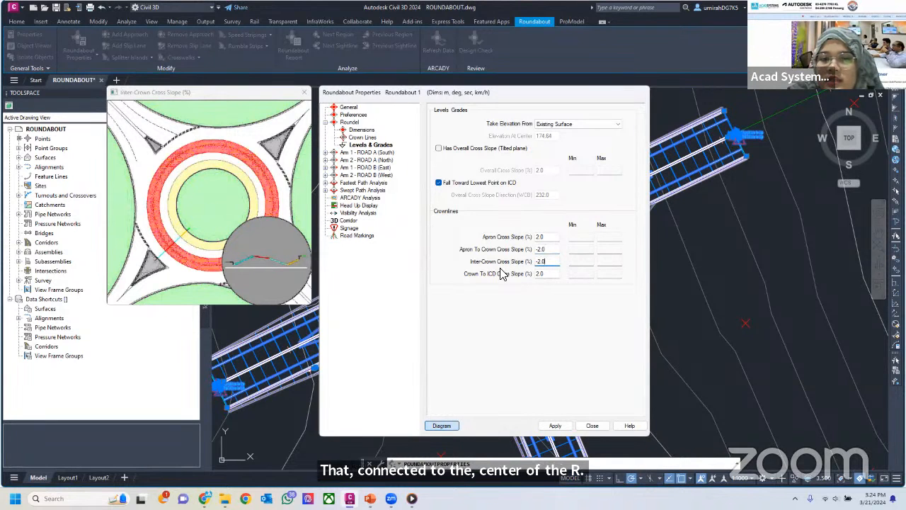
pyautogui.click(550, 274)
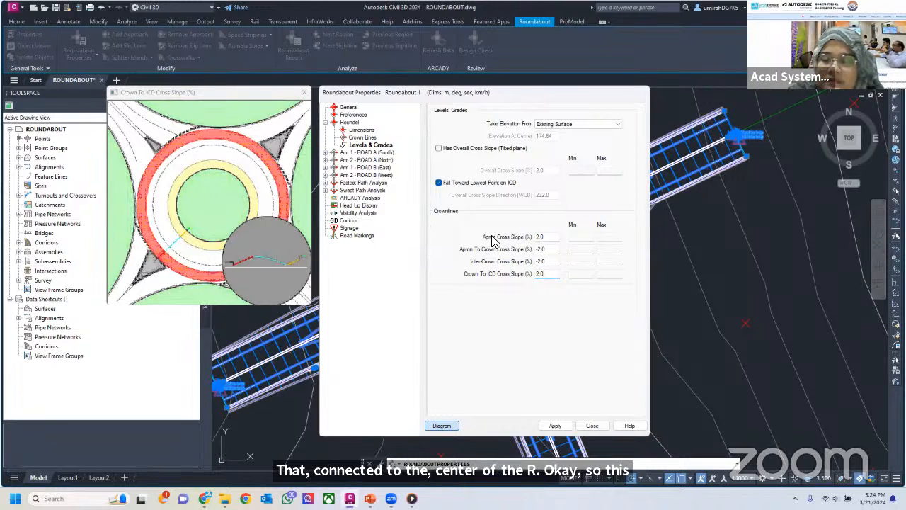
pyautogui.click(542, 249)
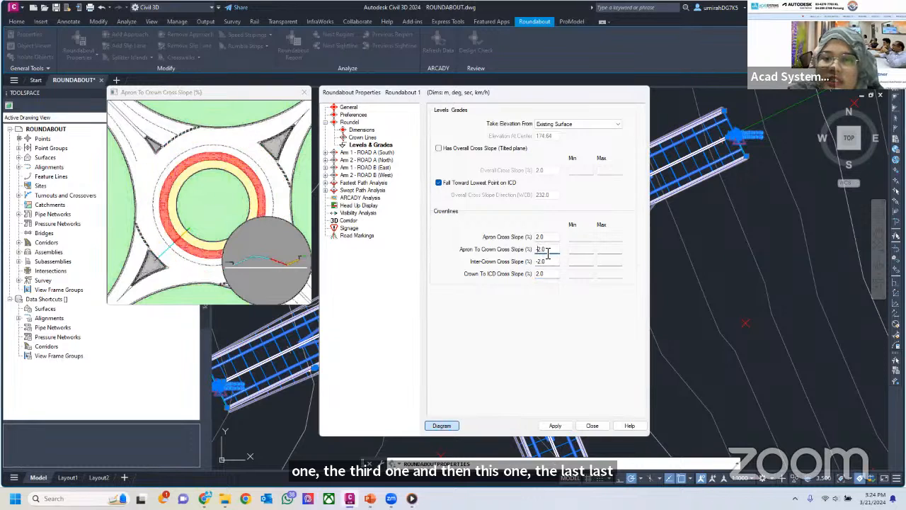
pyautogui.write('-2')
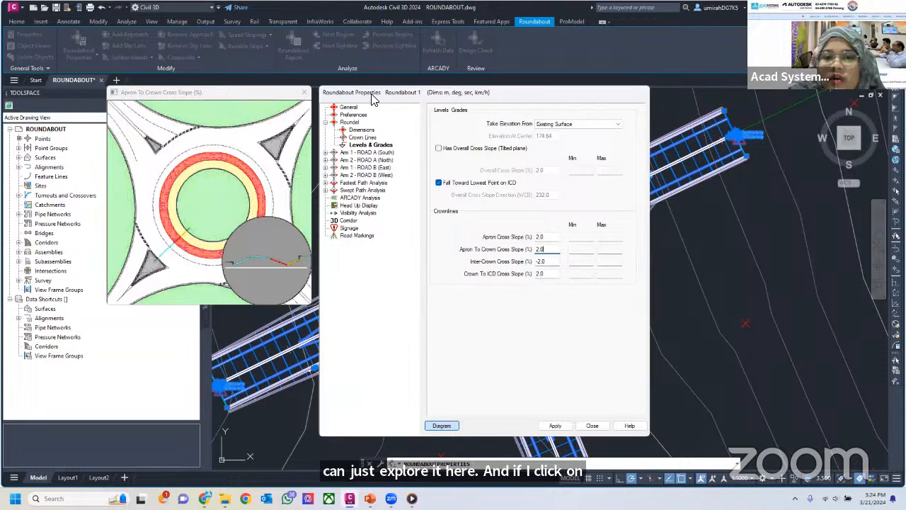
# Move the properties and diagram windows clear of the roundabout and apply the new roundel settings to the drawing
pyautogui.moveTo(371, 94); pyautogui.dragTo(652, 78)
pyautogui.moveTo(226, 92); pyautogui.dragTo(141, 92)
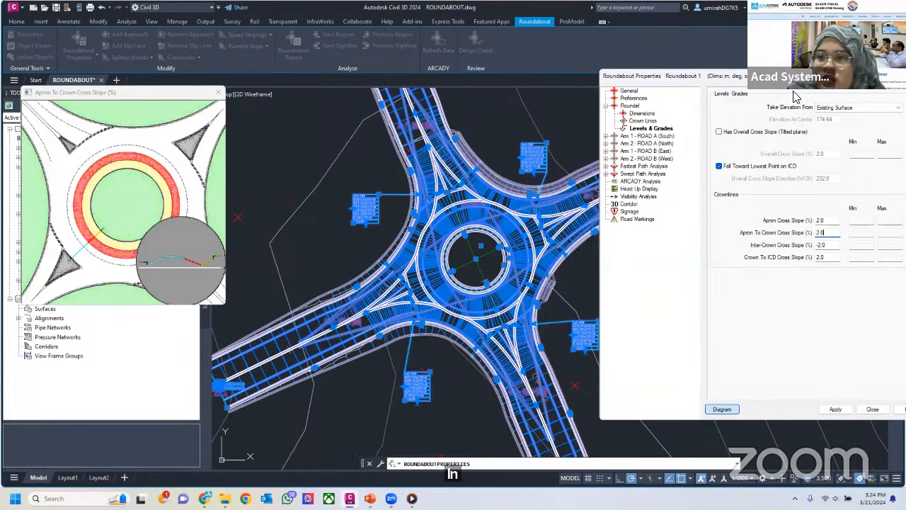
pyautogui.click(836, 409)
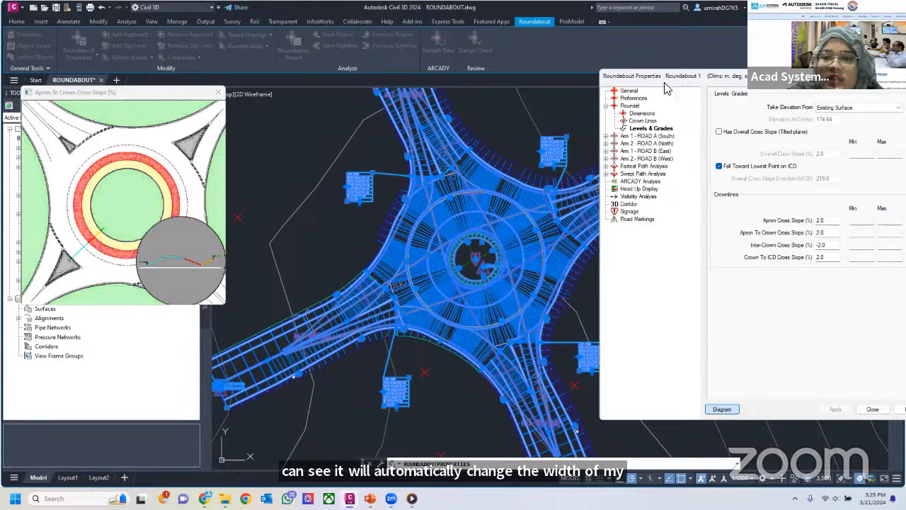
# Review the roundel's roundabout type and its applied dimensions
pyautogui.moveTo(664, 76); pyautogui.dragTo(568, 60)
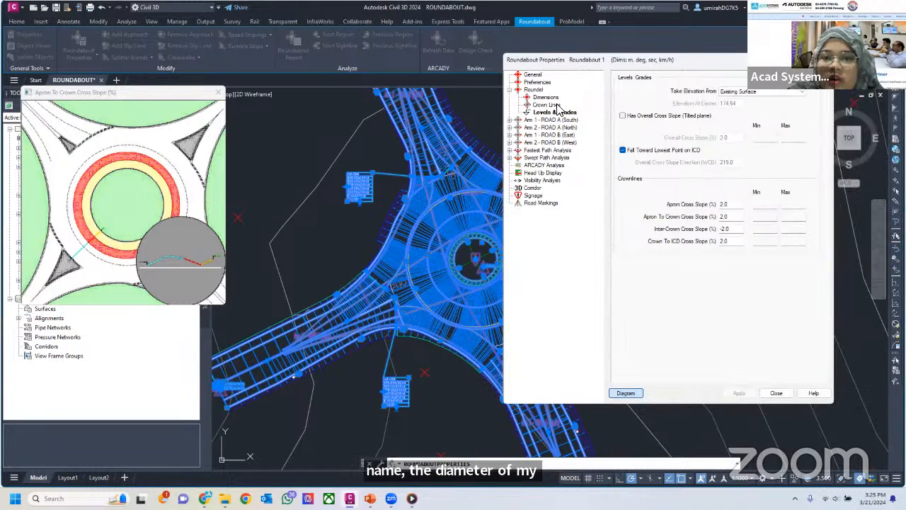
pyautogui.click(535, 90)
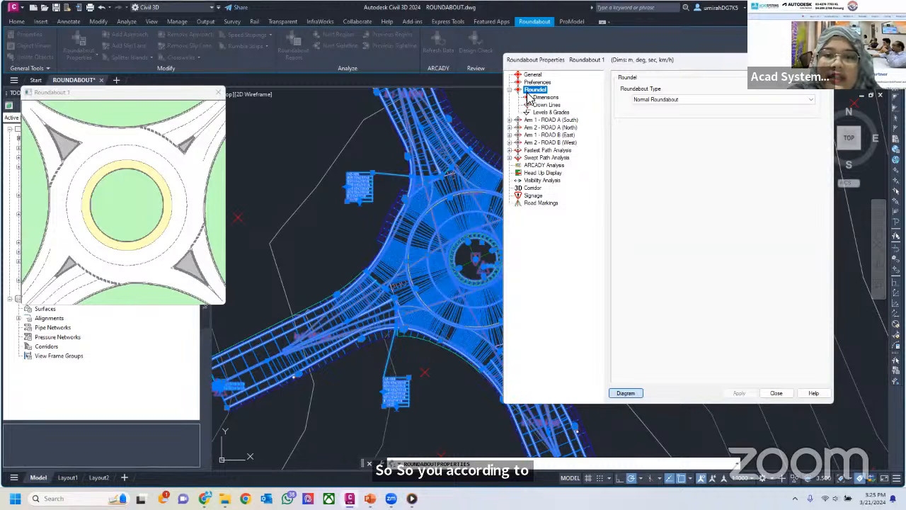
pyautogui.click(539, 97)
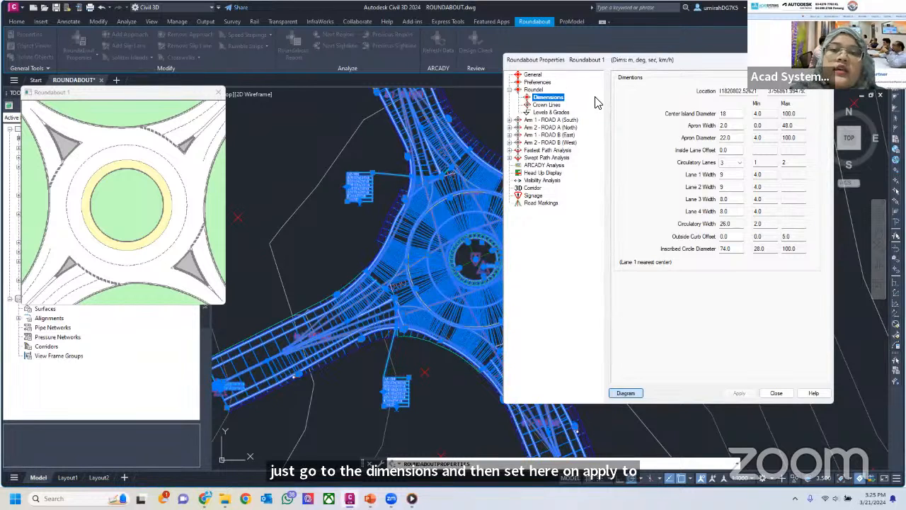
# Collapse the roundel settings and expand those of Arm 1 - ROAD A (South)
pyautogui.click(510, 90)
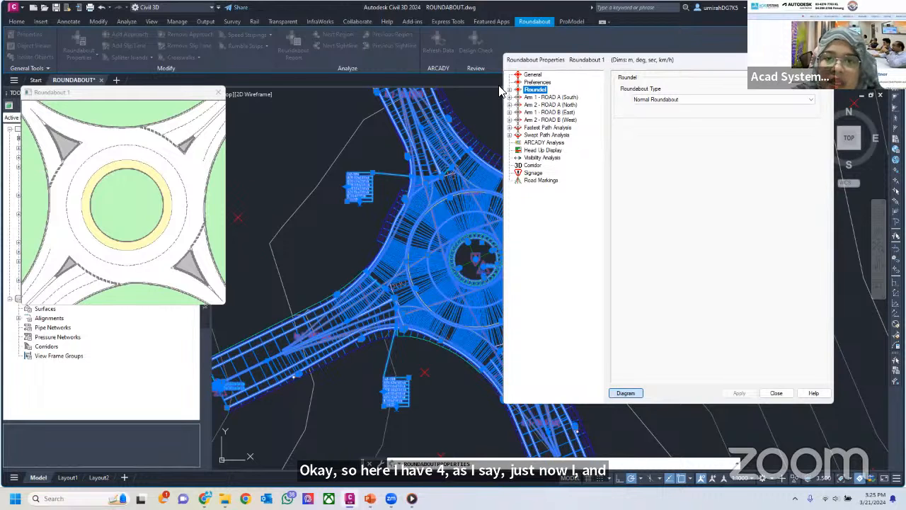
pyautogui.moveTo(582, 65); pyautogui.dragTo(500, 85)
pyautogui.click(426, 118)
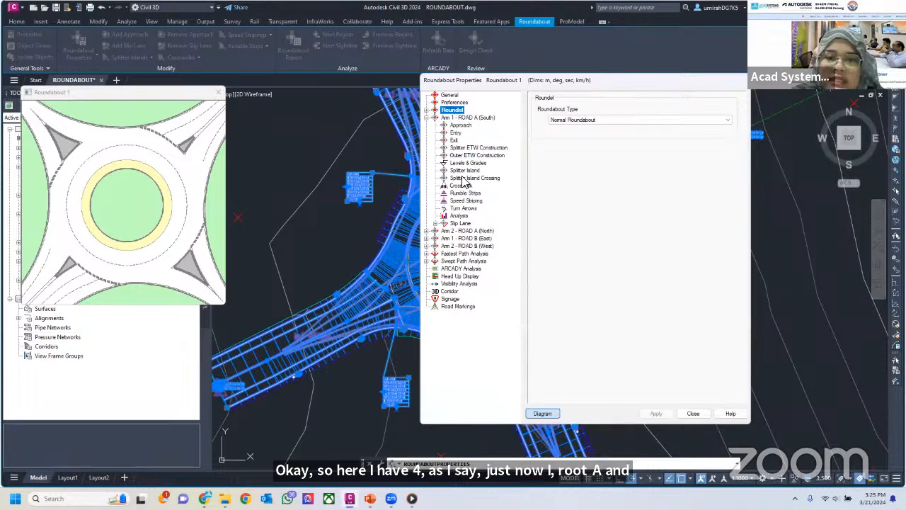
# Show the Approach settings of Arm 1 - ROAD A (South) and reposition the properties and diagram windows side by side
pyautogui.click(426, 230)
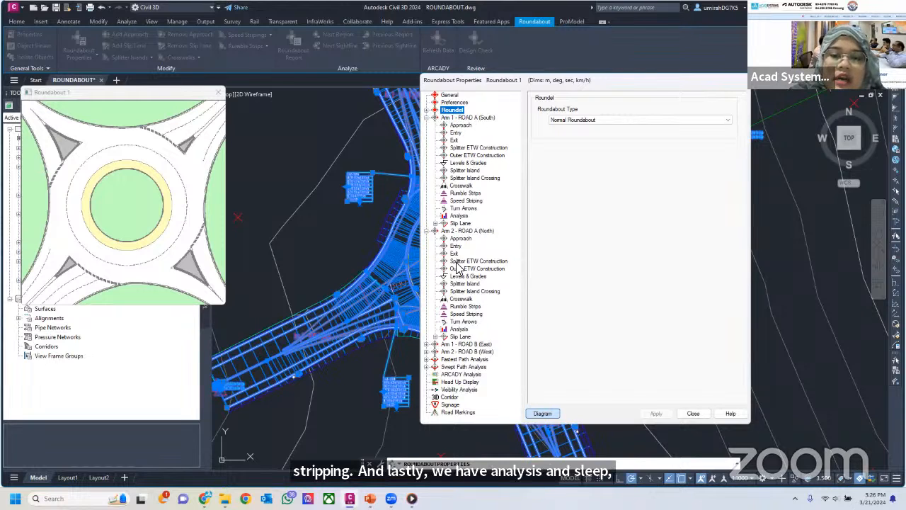
pyautogui.click(426, 231)
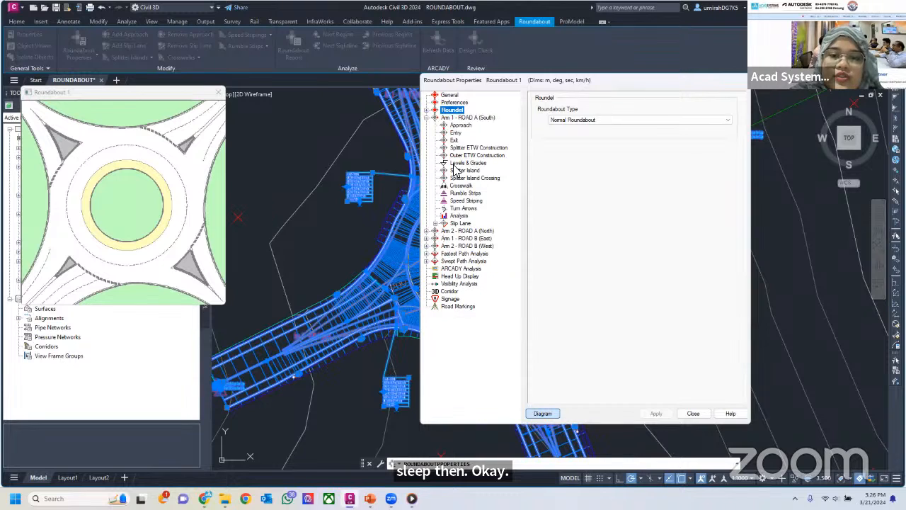
pyautogui.click(463, 125)
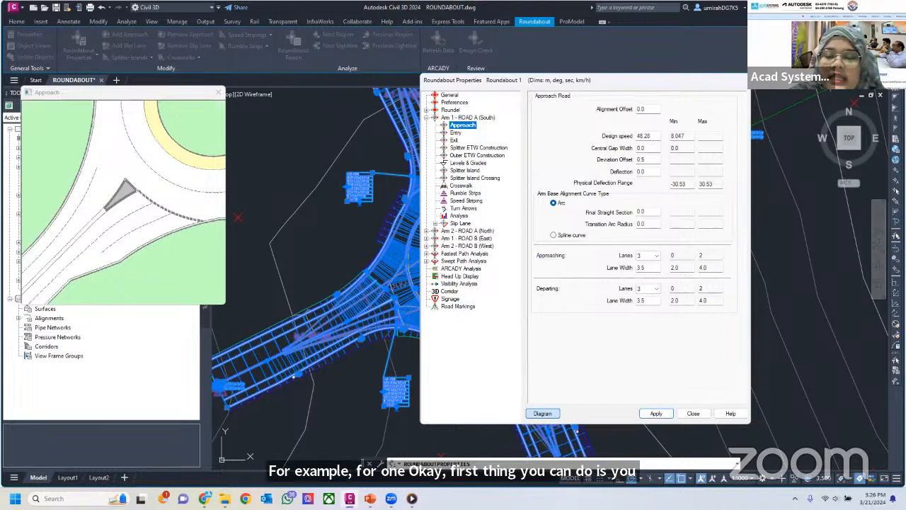
pyautogui.moveTo(598, 86); pyautogui.dragTo(479, 83)
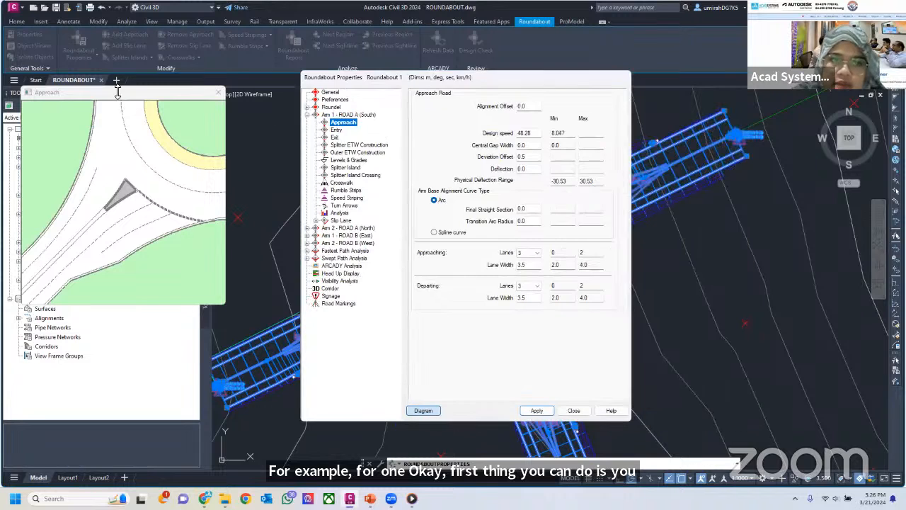
pyautogui.moveTo(119, 93); pyautogui.dragTo(194, 103)
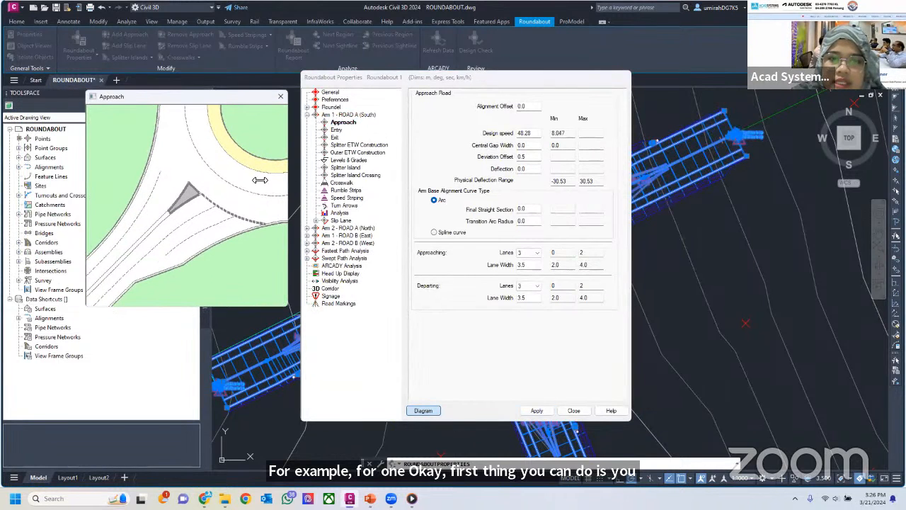
# Set the design speed of Arm 1's approach road to 50 km/h
pyautogui.click(526, 133)
pyautogui.hotkey('shift', 'Tab')
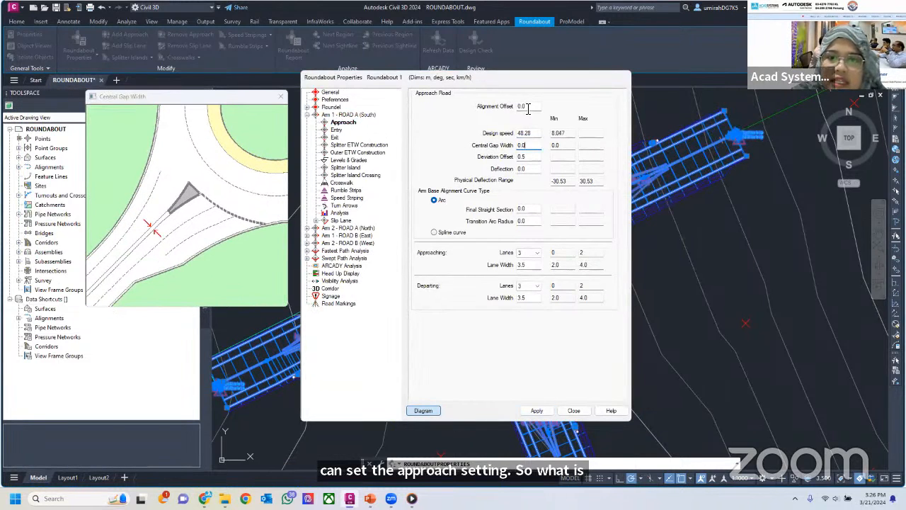
pyautogui.click(527, 158)
pyautogui.click(528, 145)
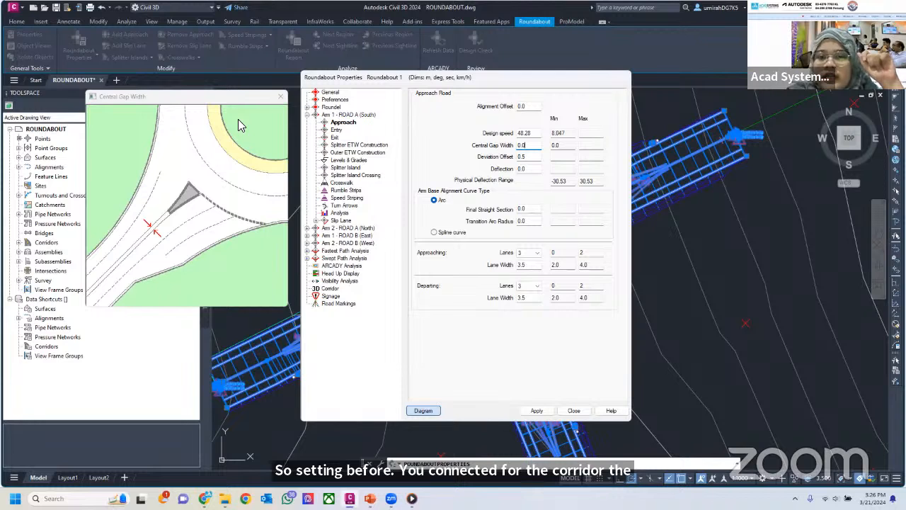
pyautogui.click(533, 135)
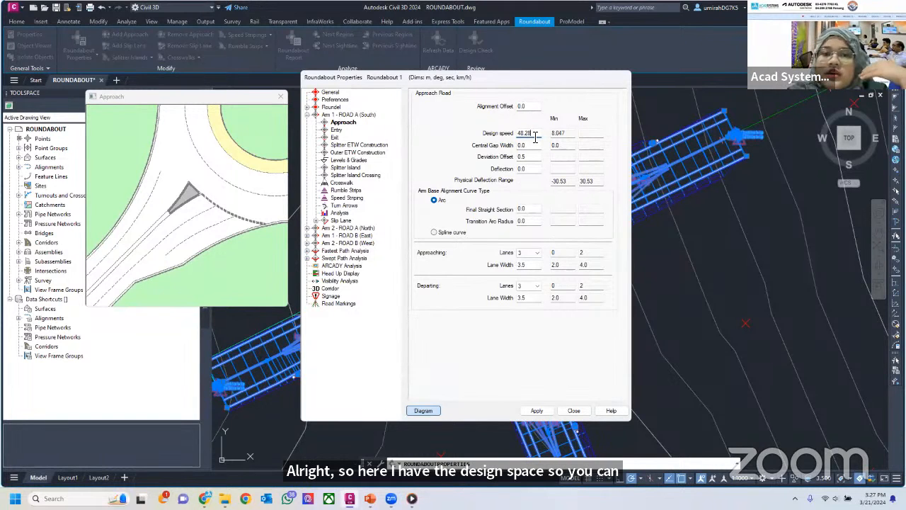
pyautogui.doubleClick(535, 135)
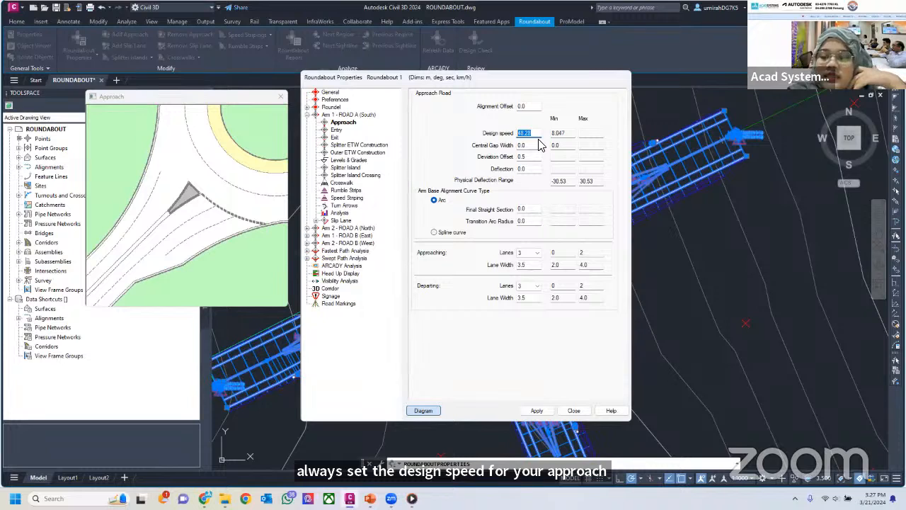
pyautogui.write('5')
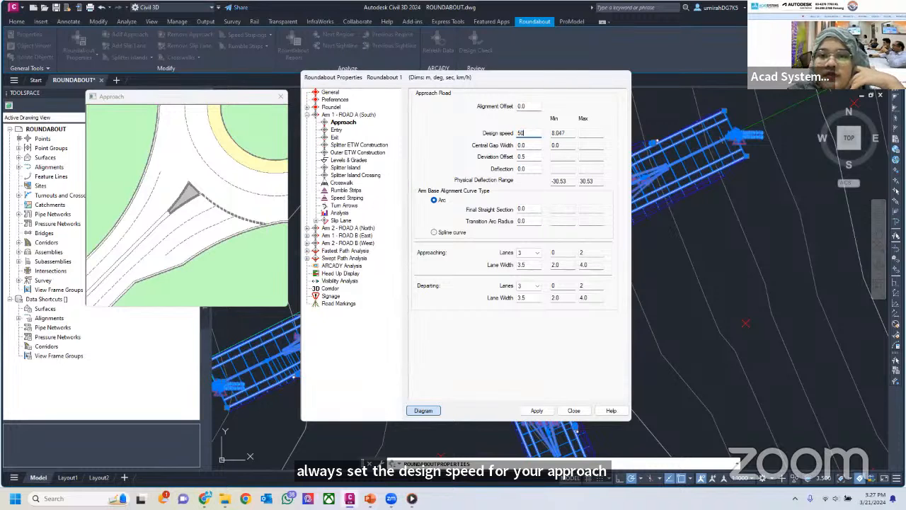
pyautogui.write('0')
# Check the diagram for the approach's central gap width and set its deviation offset to 1
pyautogui.click(535, 155)
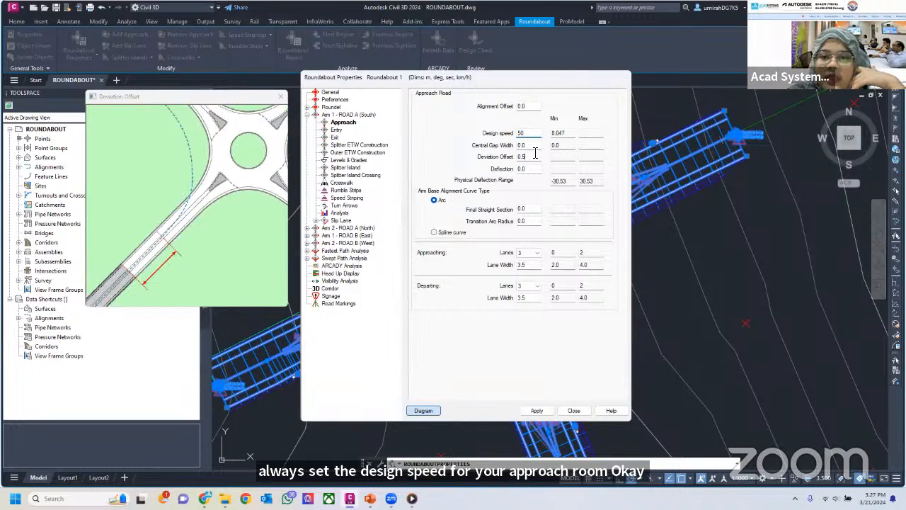
pyautogui.click(530, 145)
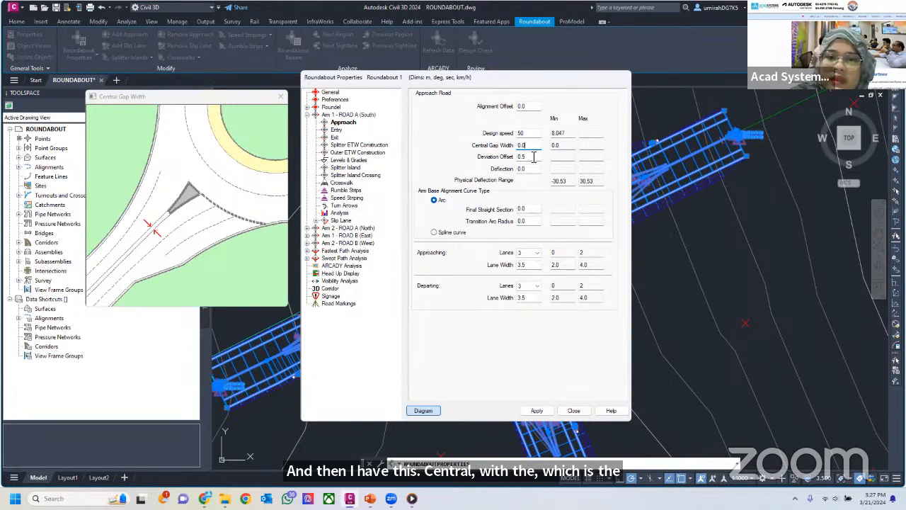
pyautogui.click(534, 157)
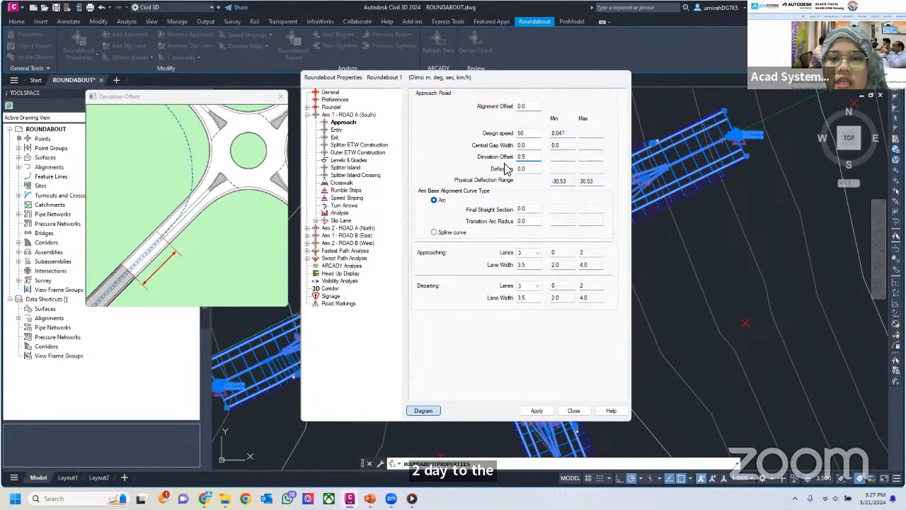
pyautogui.moveTo(529, 157); pyautogui.dragTo(512, 158)
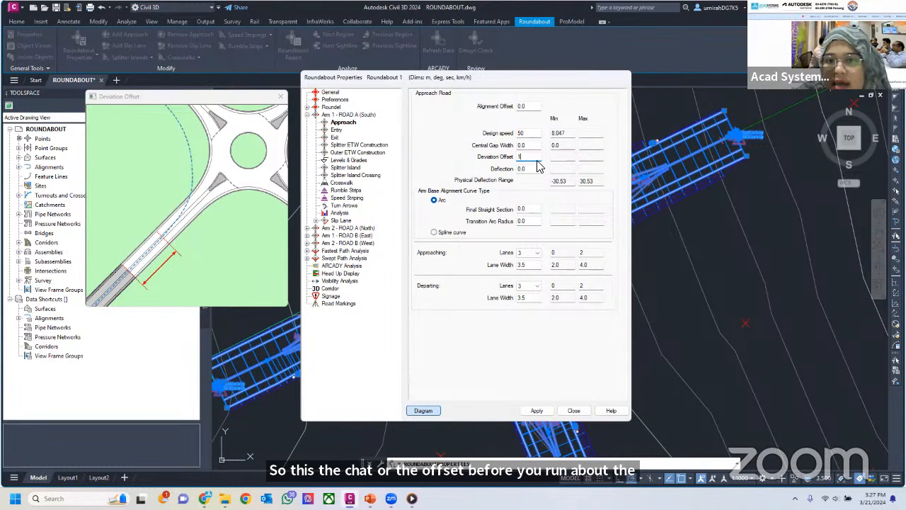
# Examine the approach's deflection, final straight section and transition arc radius diagrams and the options for the number of approaching lanes
pyautogui.click(532, 168)
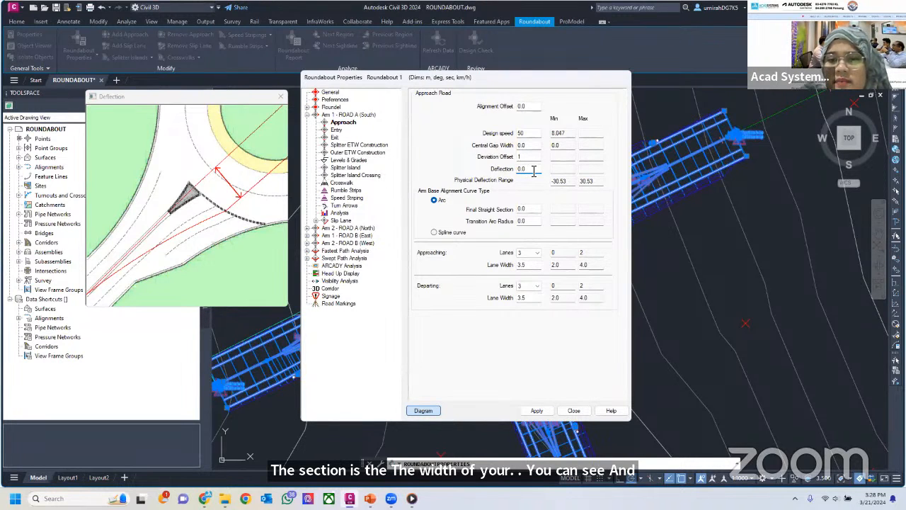
pyautogui.click(536, 210)
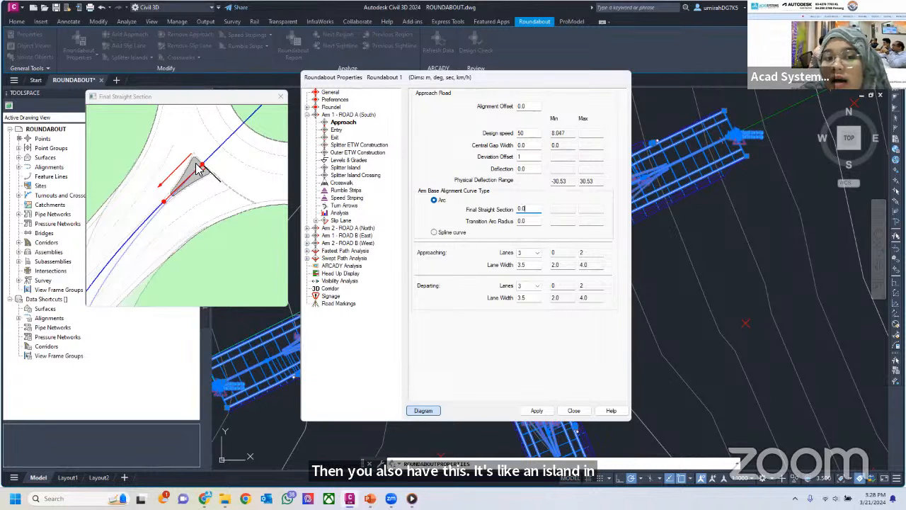
pyautogui.click(531, 222)
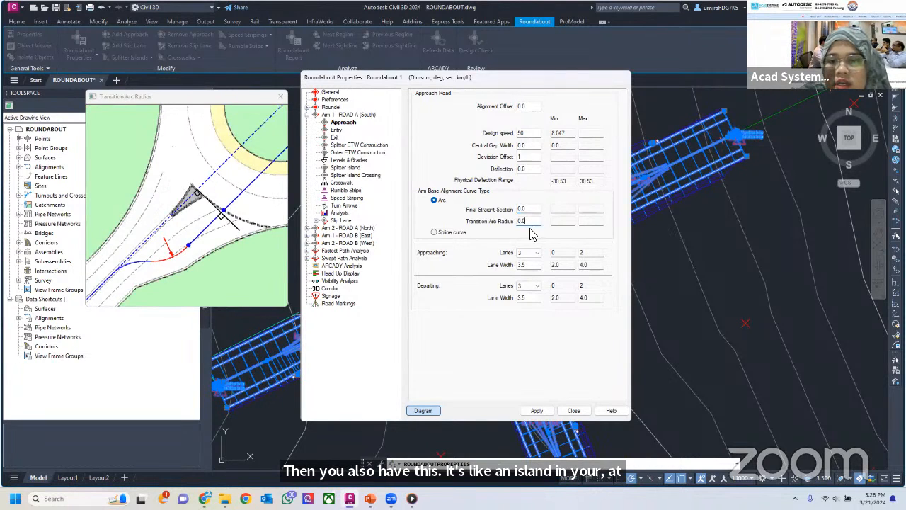
pyautogui.click(524, 210)
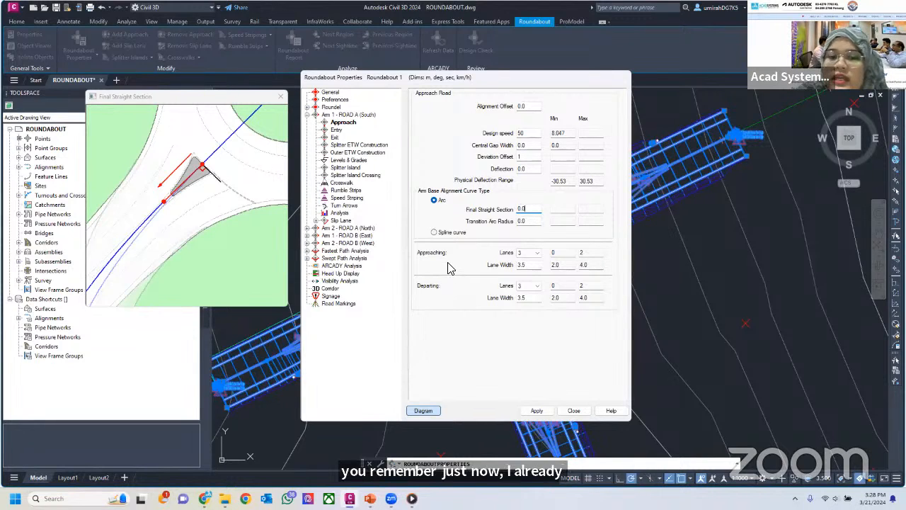
pyautogui.click(528, 253)
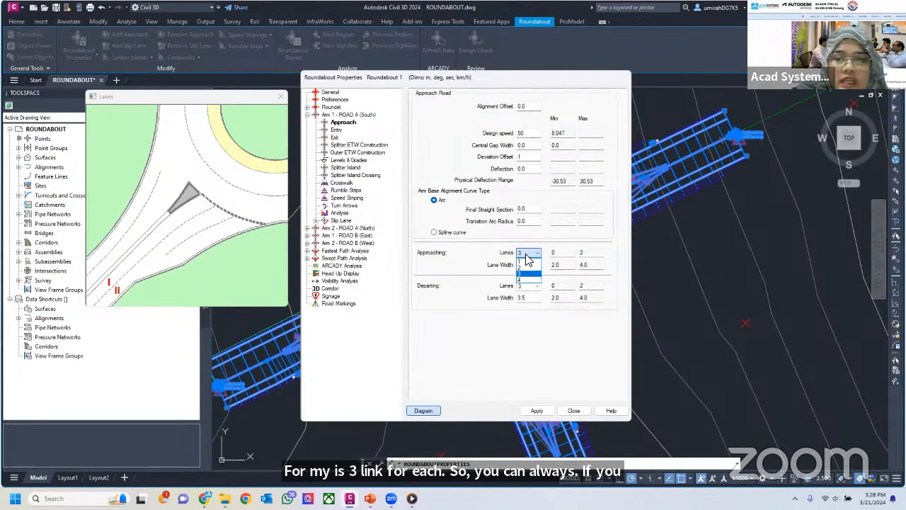
pyautogui.click(526, 255)
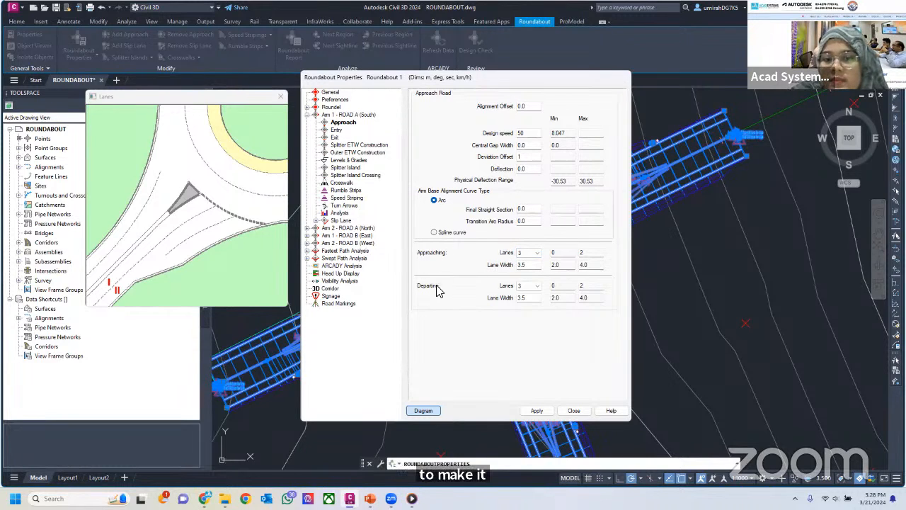
# Set the lane width of both the approaching and departing lanes of Arm 1 to 3.7 m
pyautogui.click(532, 265)
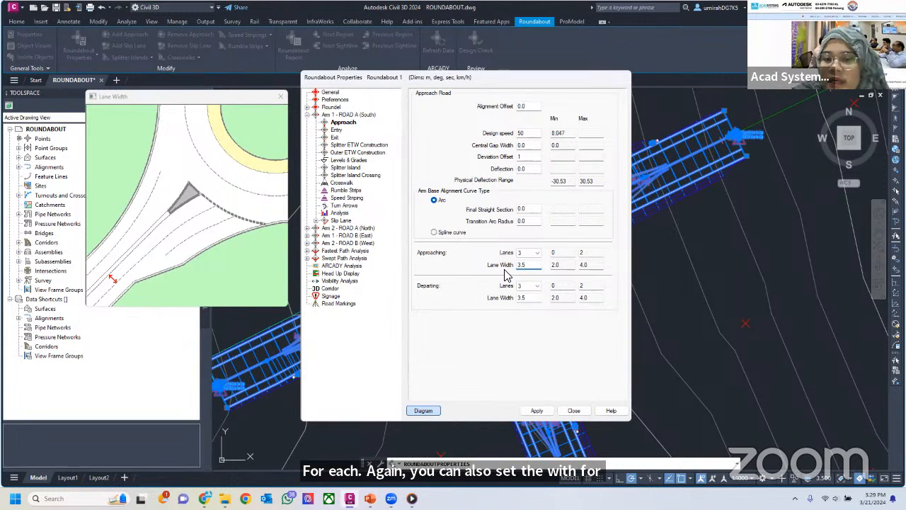
pyautogui.moveTo(531, 265); pyautogui.dragTo(511, 269)
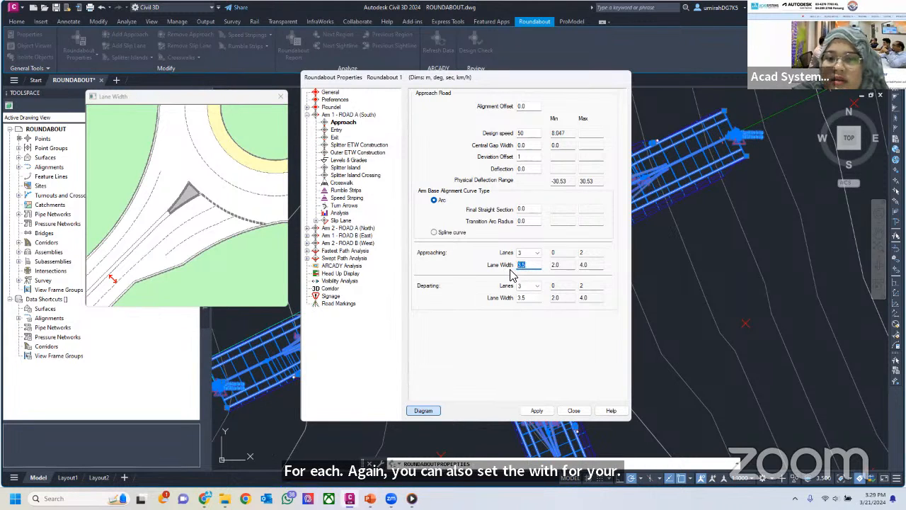
pyautogui.click(529, 266)
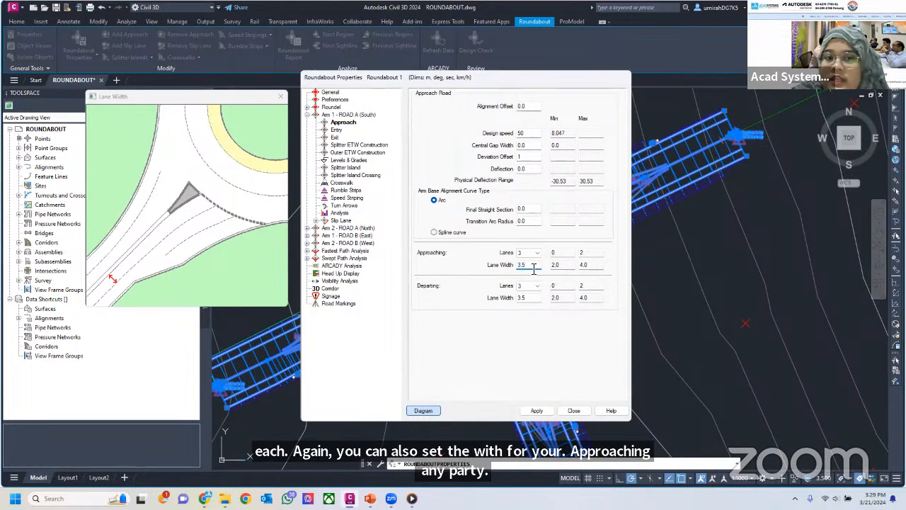
pyautogui.click(534, 298)
pyautogui.click(534, 266)
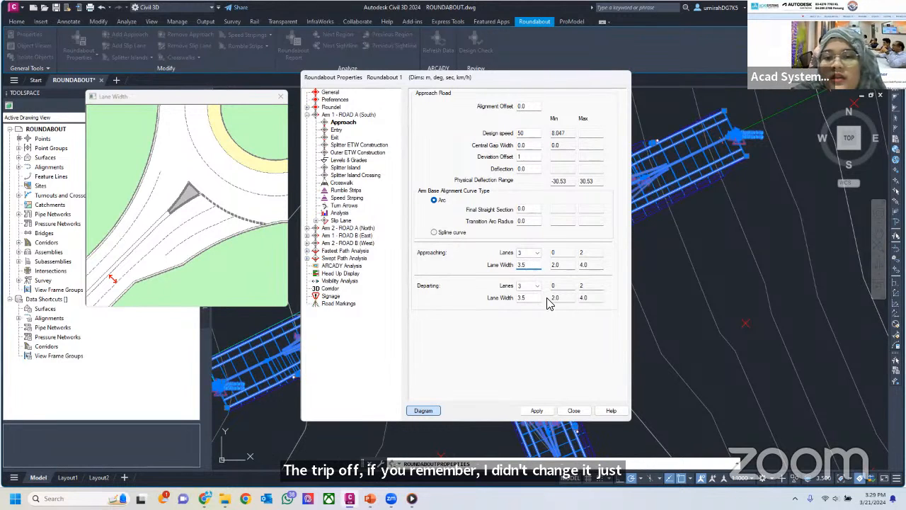
pyautogui.moveTo(536, 267); pyautogui.dragTo(490, 267)
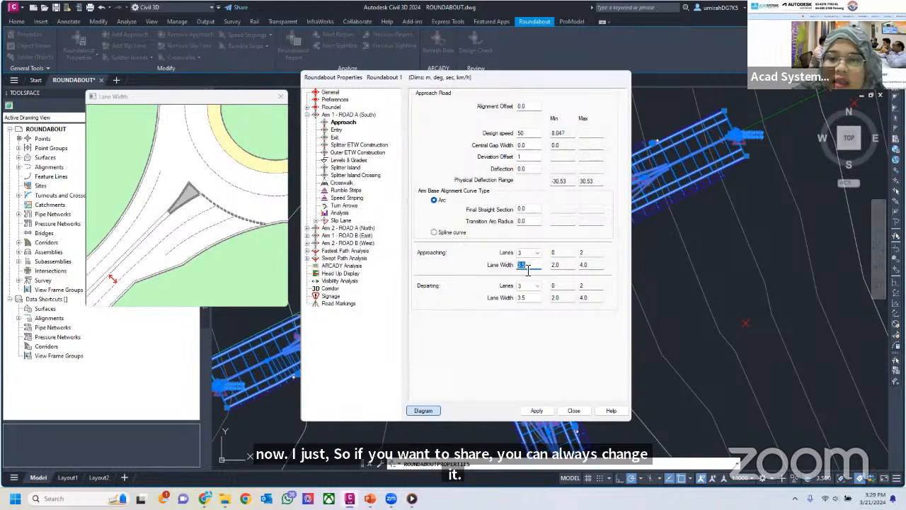
pyautogui.write('3')
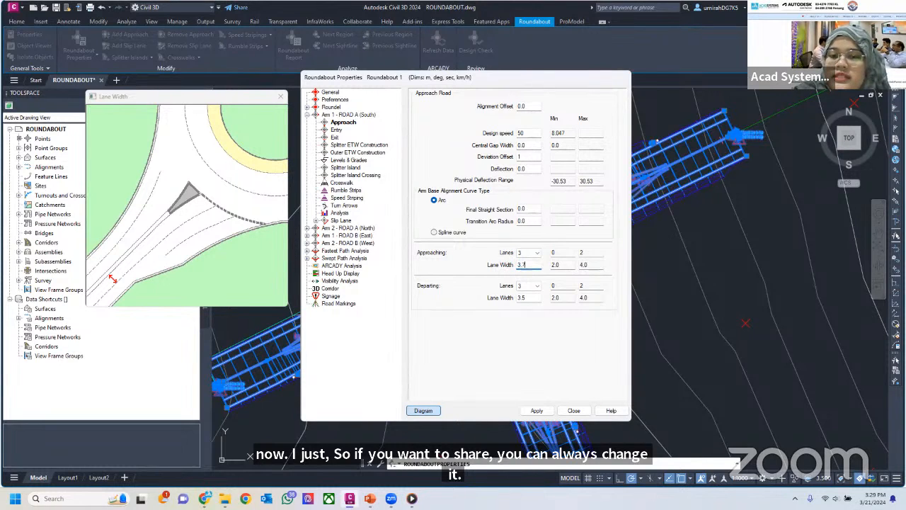
pyautogui.moveTo(529, 297); pyautogui.dragTo(500, 297)
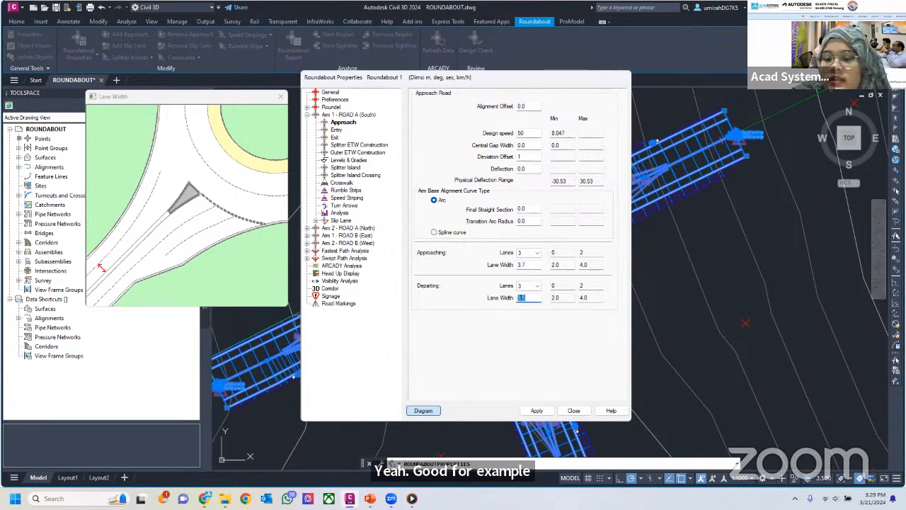
pyautogui.write('3')
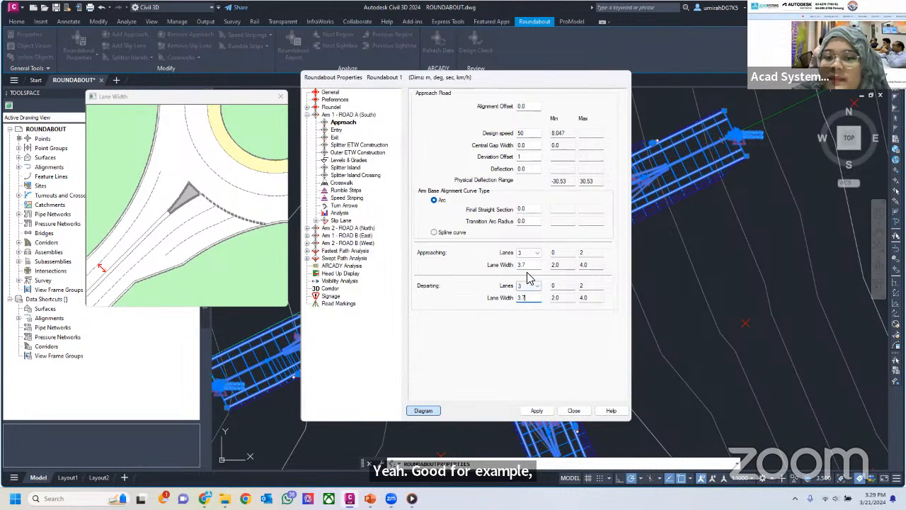
pyautogui.click(531, 265)
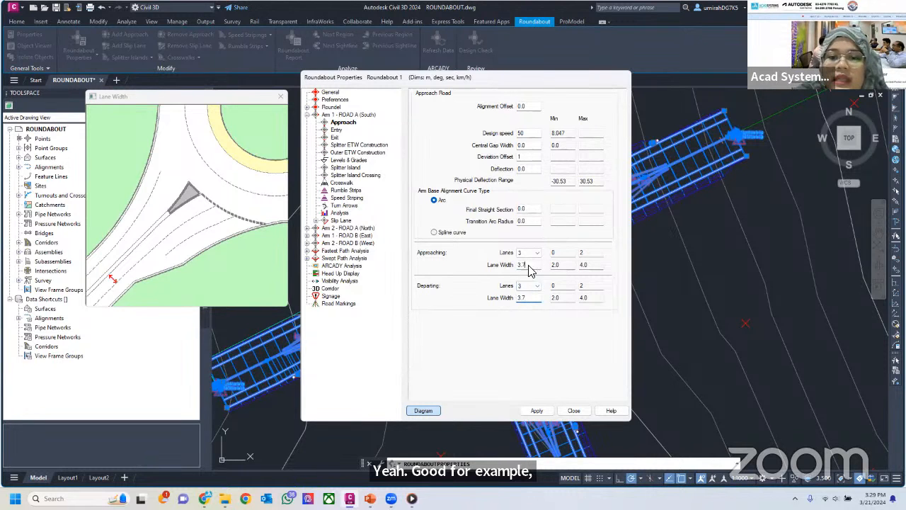
# Set the number of entry lanes of Arm 1 - ROAD A (South) to 3
pyautogui.click(337, 130)
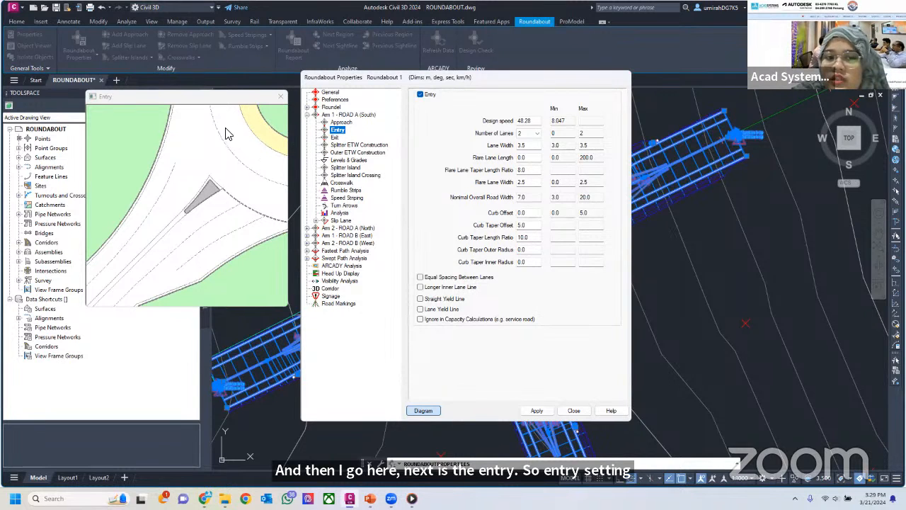
pyautogui.click(536, 133)
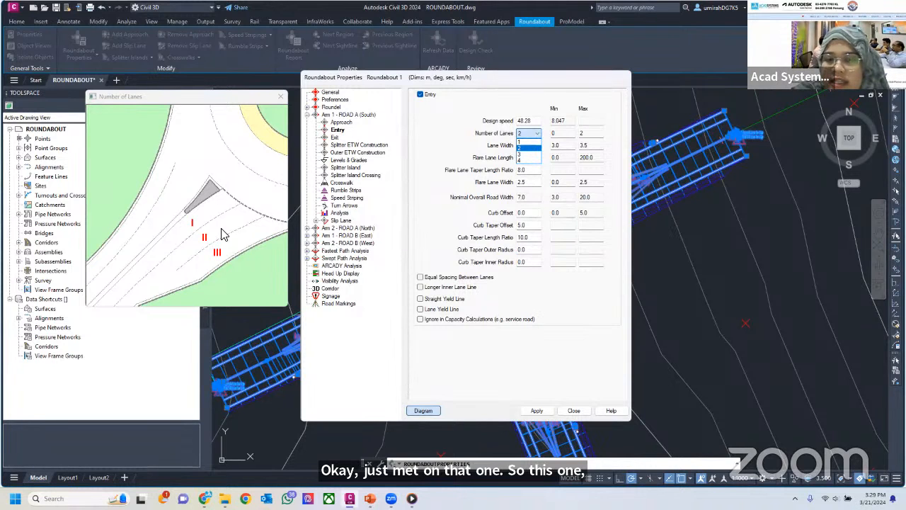
pyautogui.click(535, 135)
pyautogui.click(534, 134)
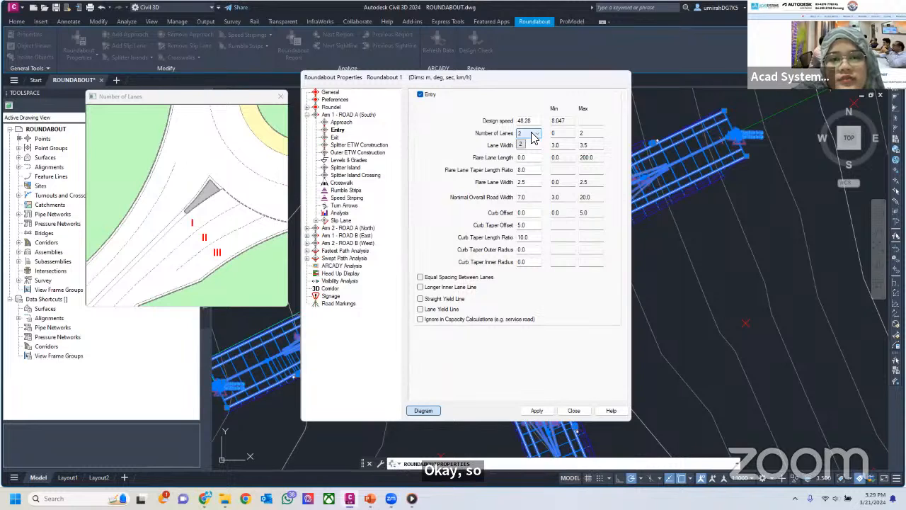
pyautogui.click(532, 139)
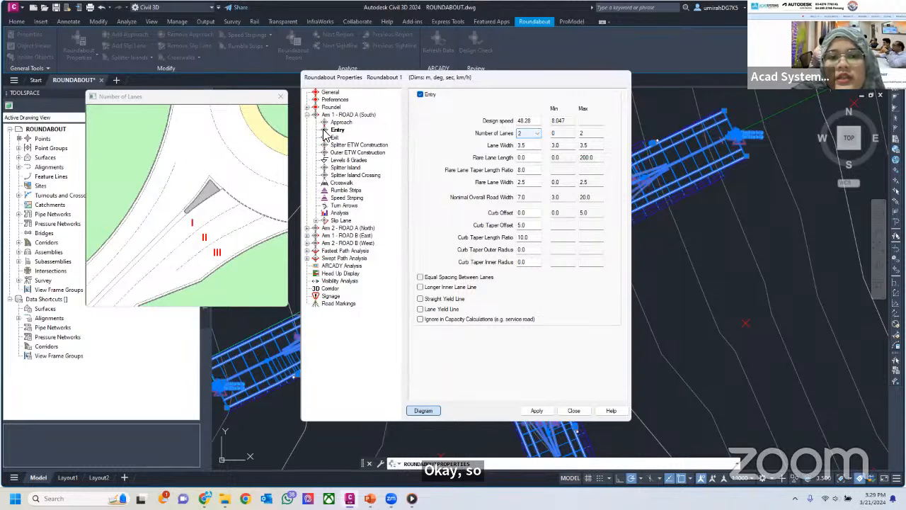
pyautogui.click(532, 136)
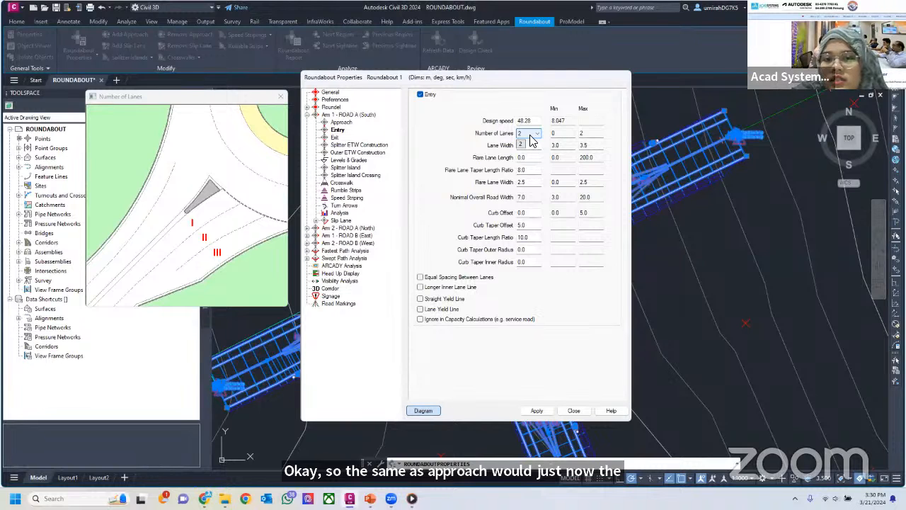
pyautogui.click(535, 153)
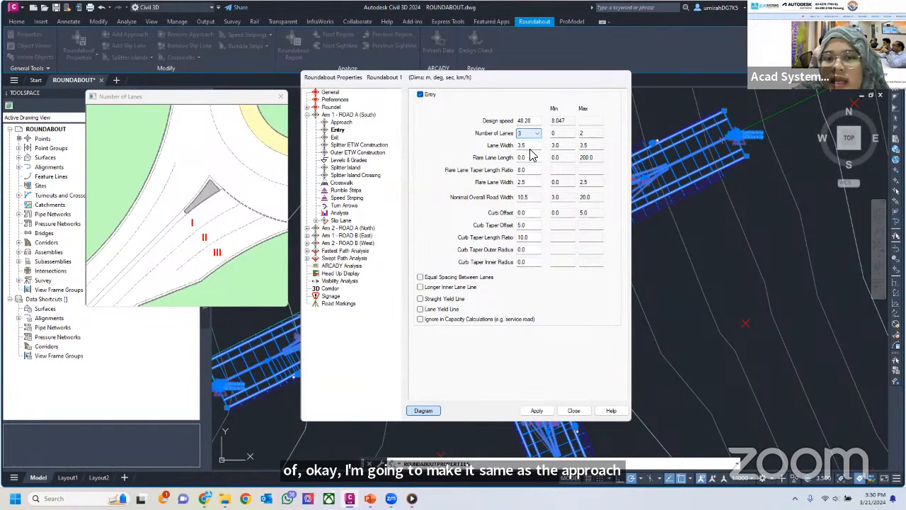
# Set the entry lane width of Arm 1 - ROAD A (South) to 3.7 m
pyautogui.click(525, 146)
pyautogui.write('3')
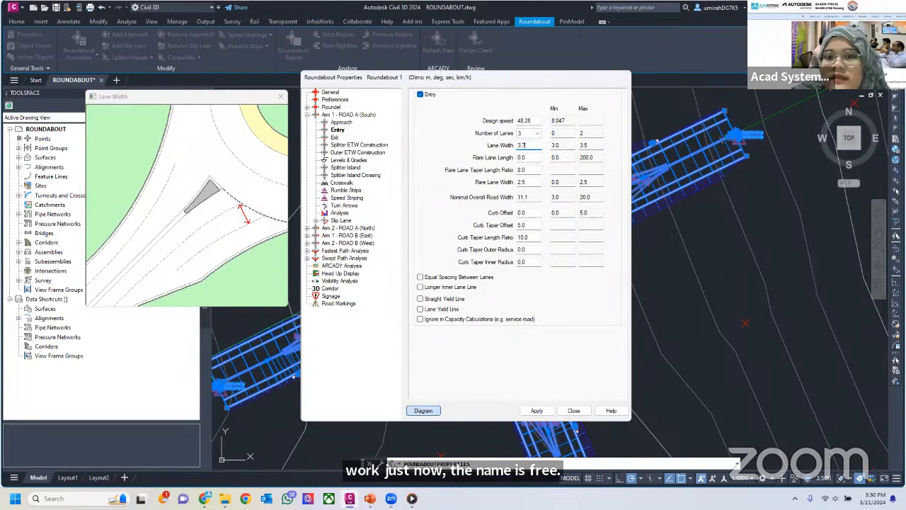
# Examine the entry diagrams for flare lane length, flare lane taper length ratio, flare lane width and curb offset
pyautogui.click(535, 170)
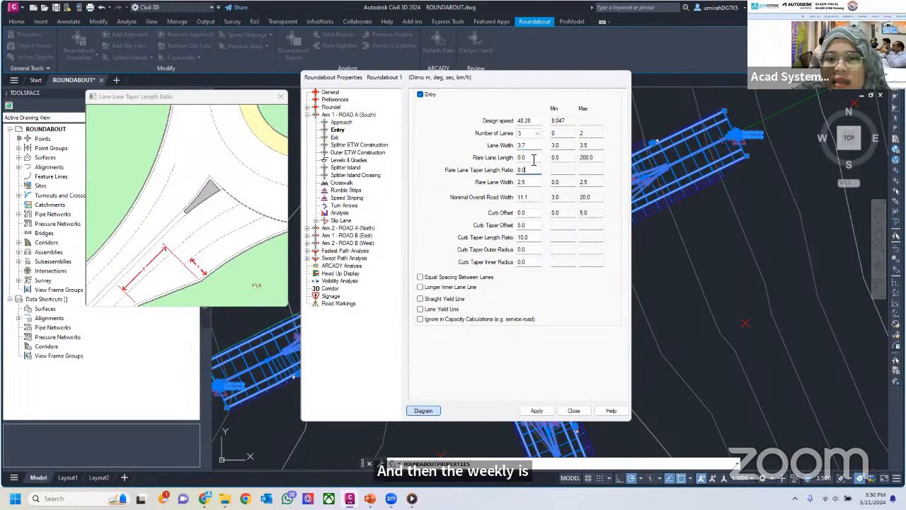
pyautogui.click(532, 158)
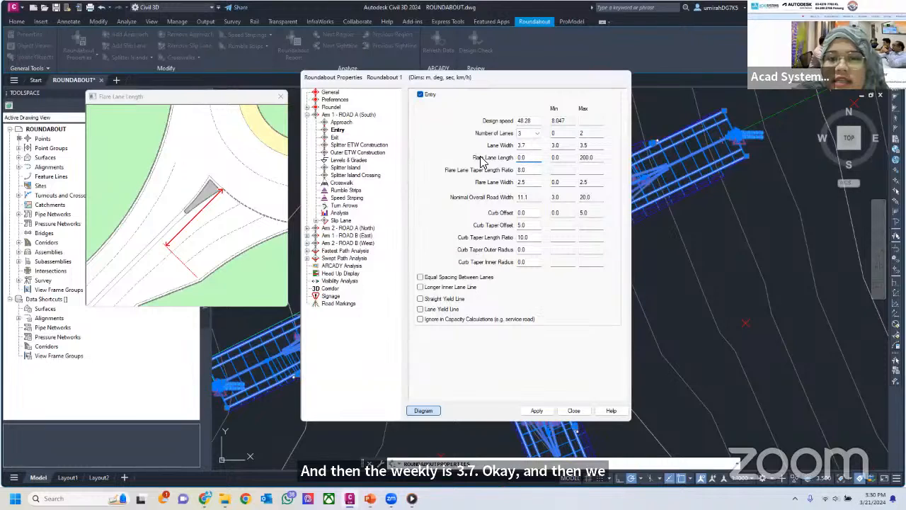
pyautogui.click(533, 171)
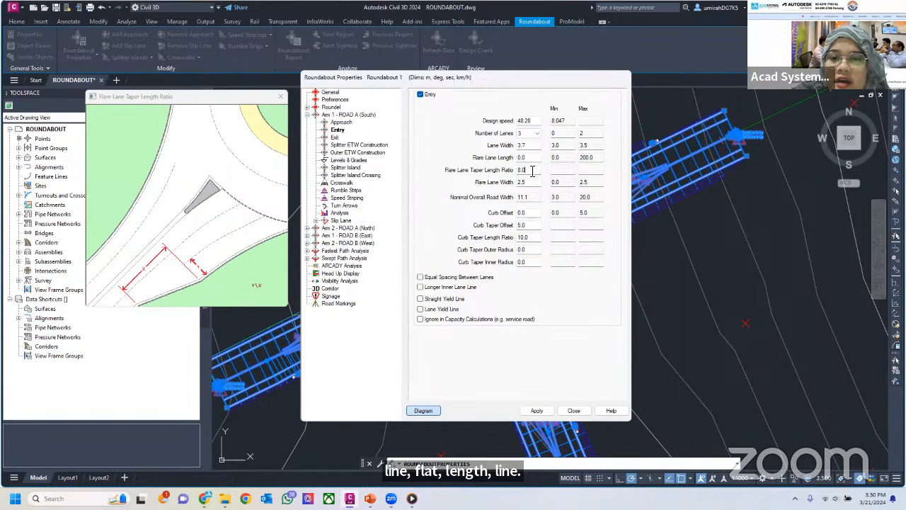
pyautogui.click(533, 183)
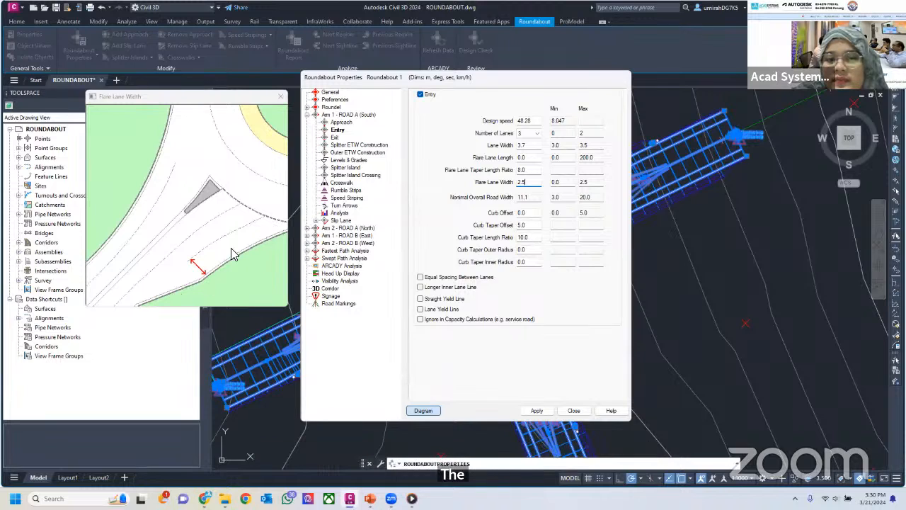
pyautogui.click(532, 214)
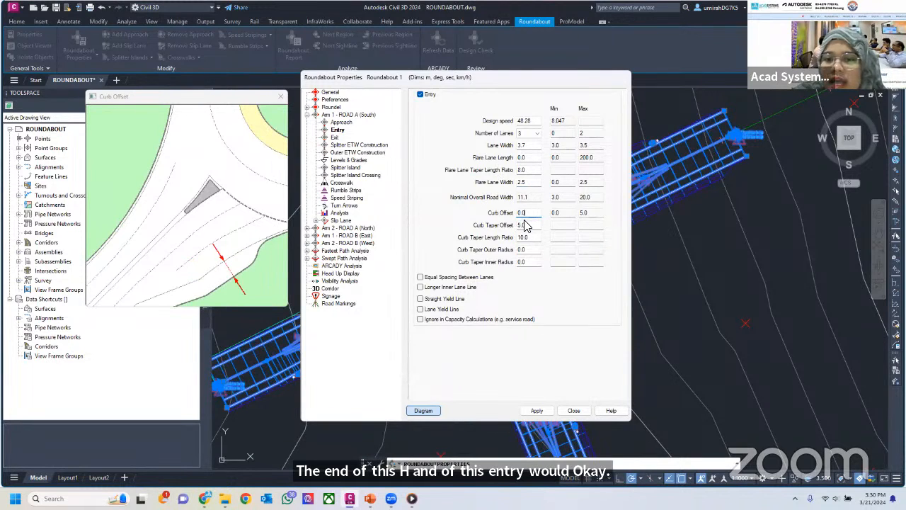
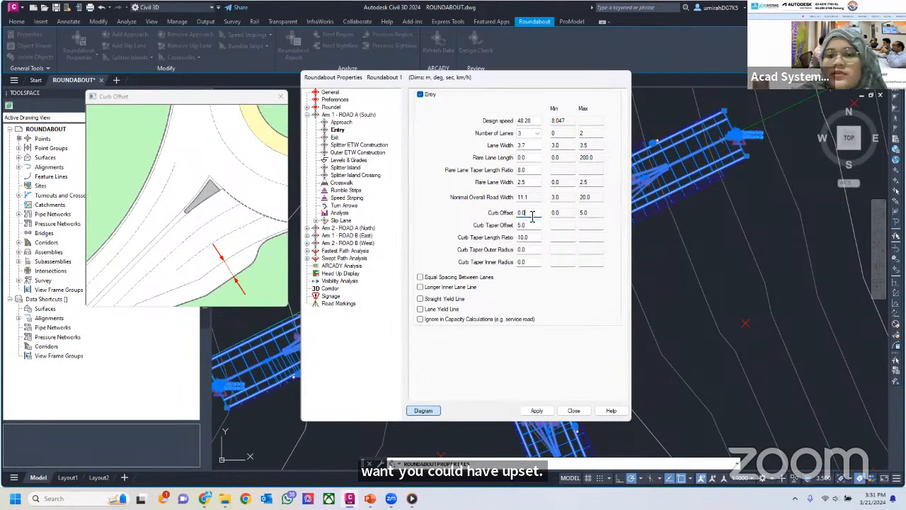
# Examine the entry diagrams of Arm 1 for curb offset, curb taper offset, curb taper length ratio, and curb taper outer and inner radius
pyautogui.doubleClick(530, 212)
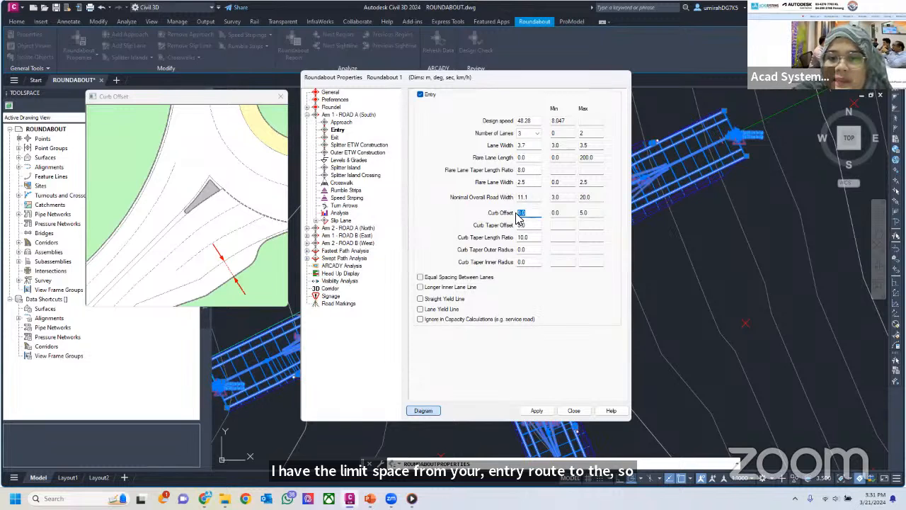
pyautogui.click(528, 225)
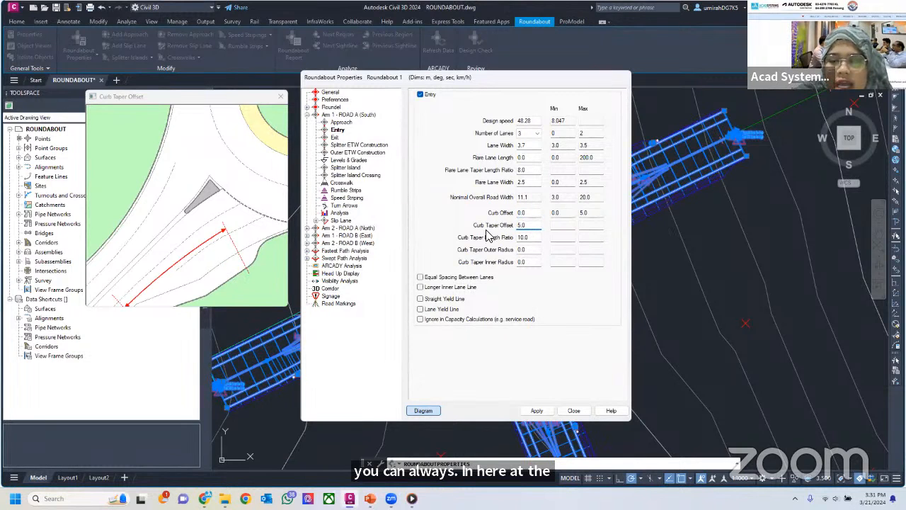
pyautogui.click(527, 239)
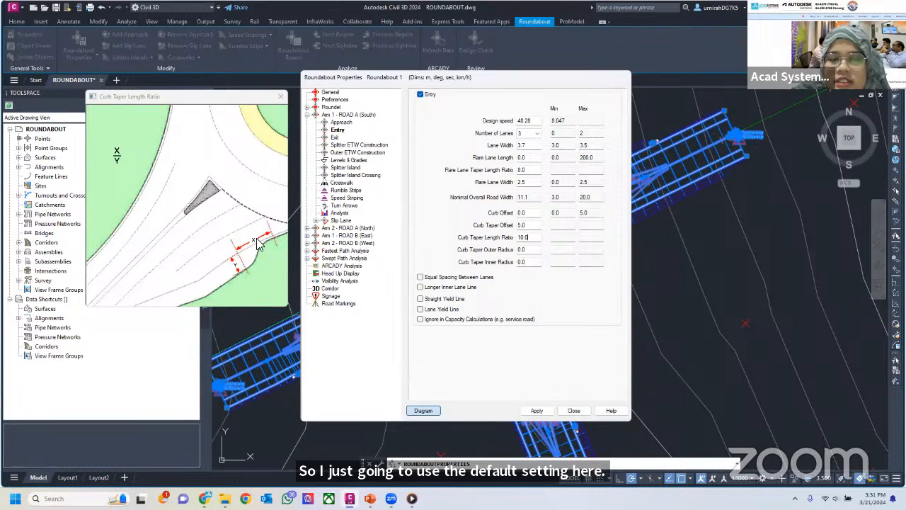
pyautogui.click(533, 251)
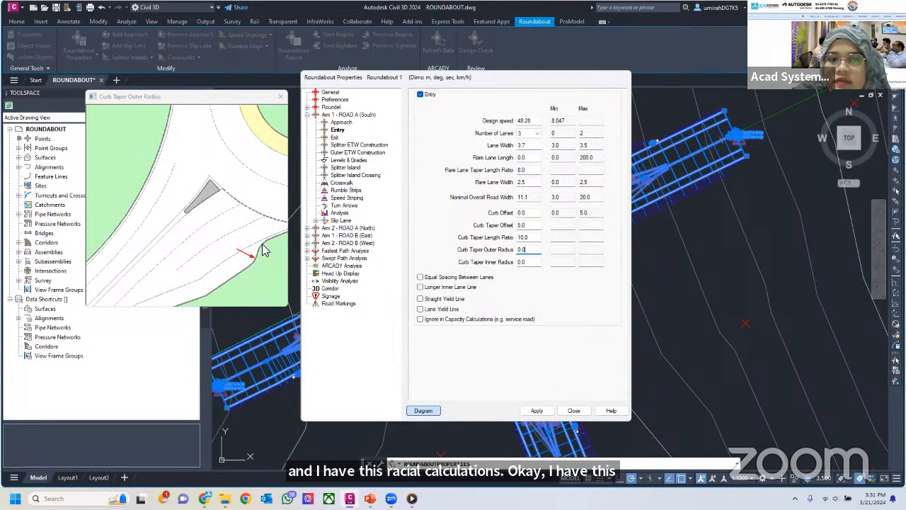
pyautogui.click(534, 262)
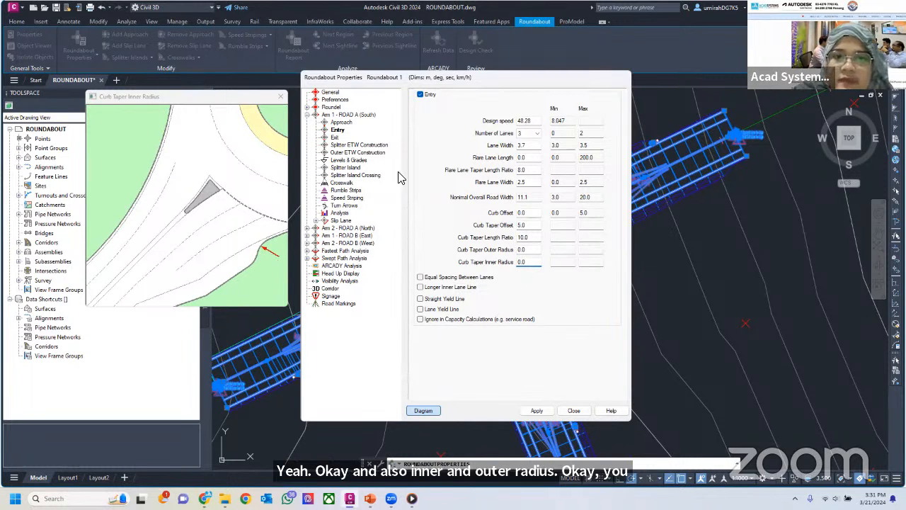
# Compare the exit settings of Arm 1 - ROAD A (South) with its entry settings
pyautogui.click(336, 138)
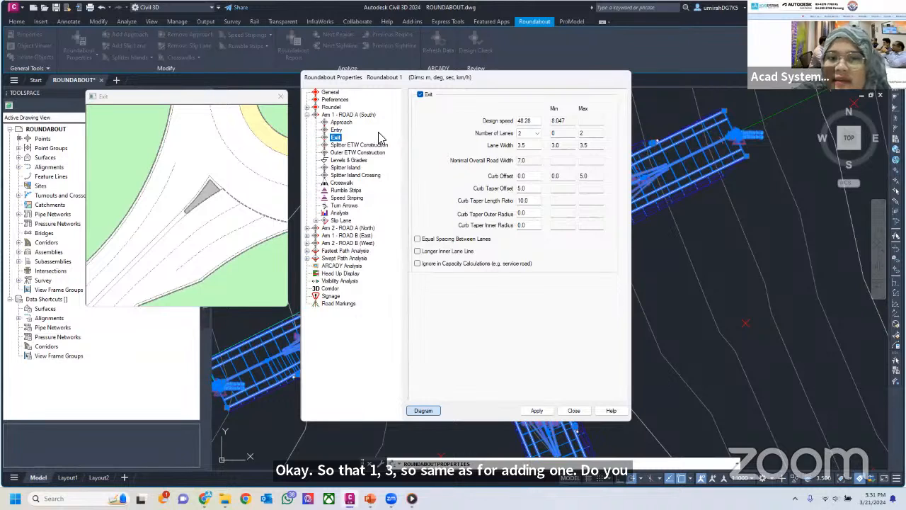
pyautogui.click(336, 131)
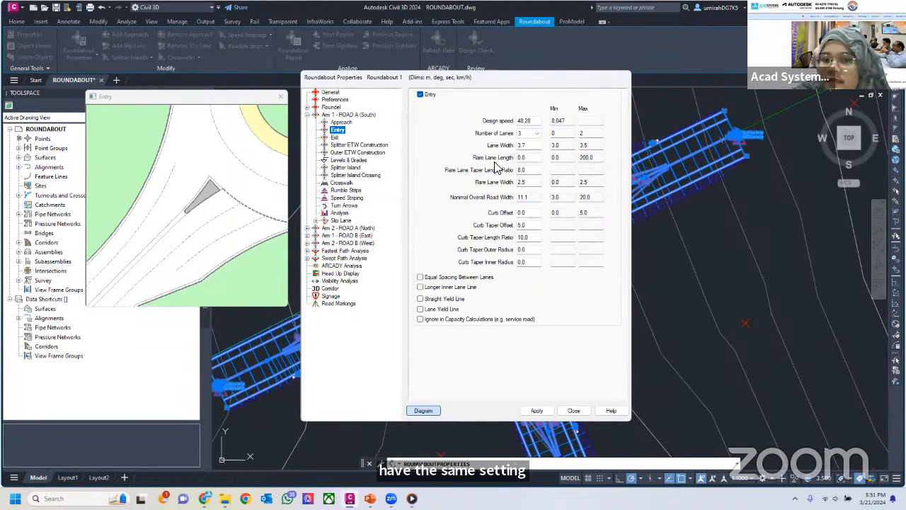
pyautogui.click(336, 137)
pyautogui.click(536, 136)
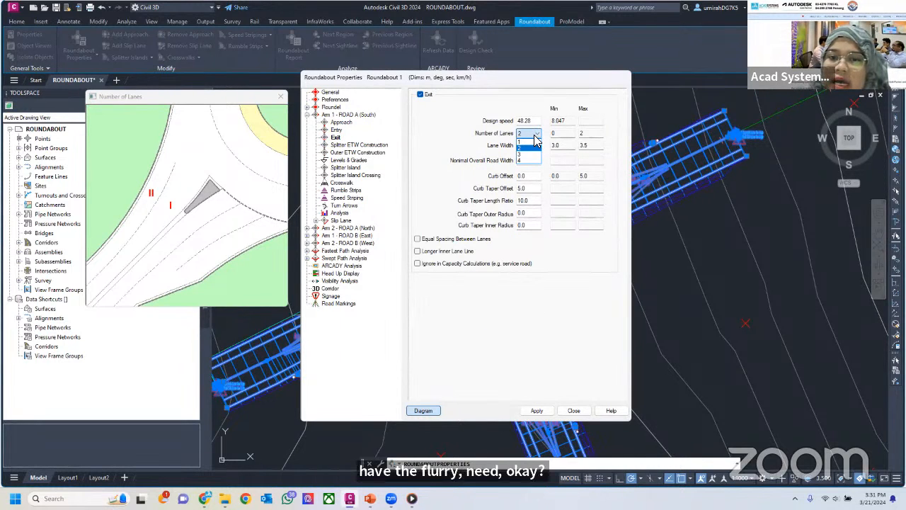
pyautogui.click(345, 138)
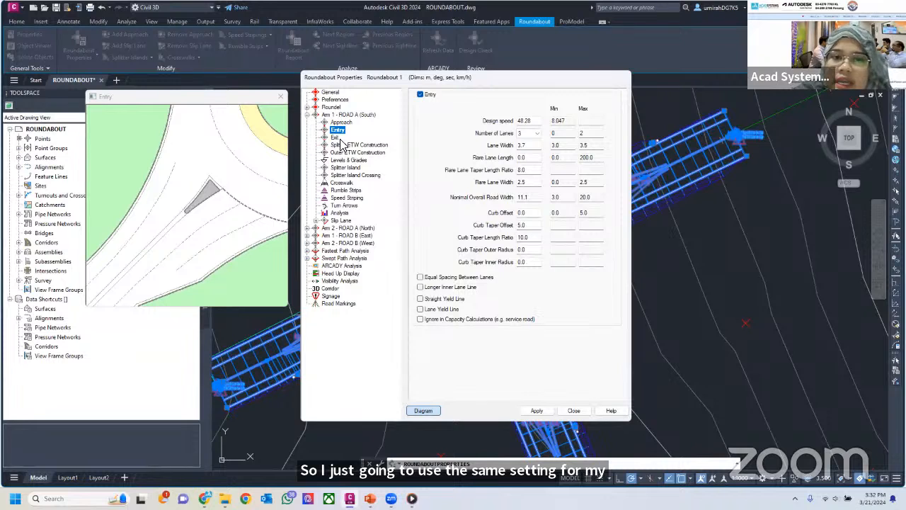
# Set the exit of Arm 1 - ROAD A (South) to 3 lanes with a lane width of 3.7 m
pyautogui.click(337, 138)
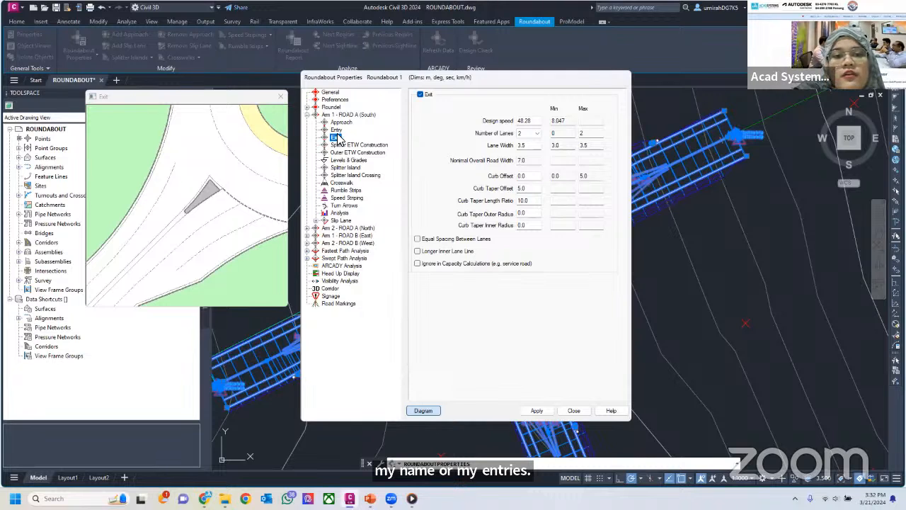
pyautogui.click(537, 133)
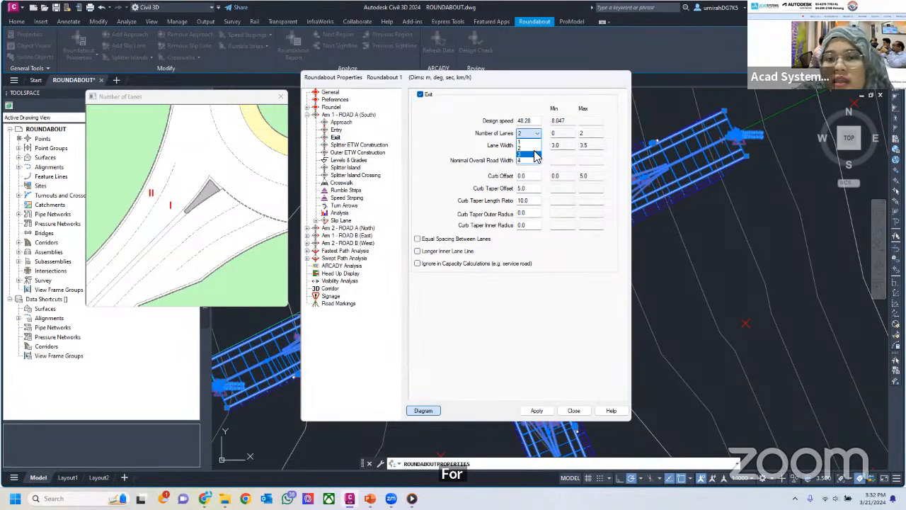
pyautogui.click(537, 155)
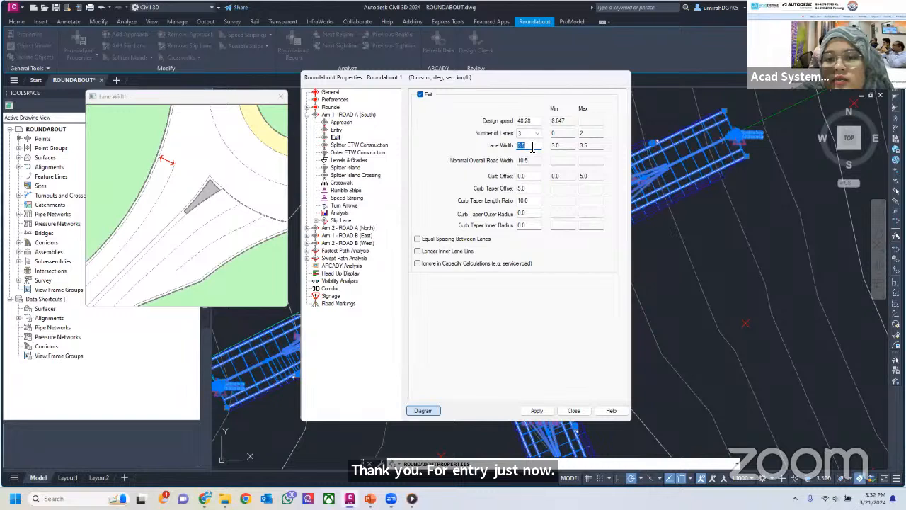
pyautogui.write('3')
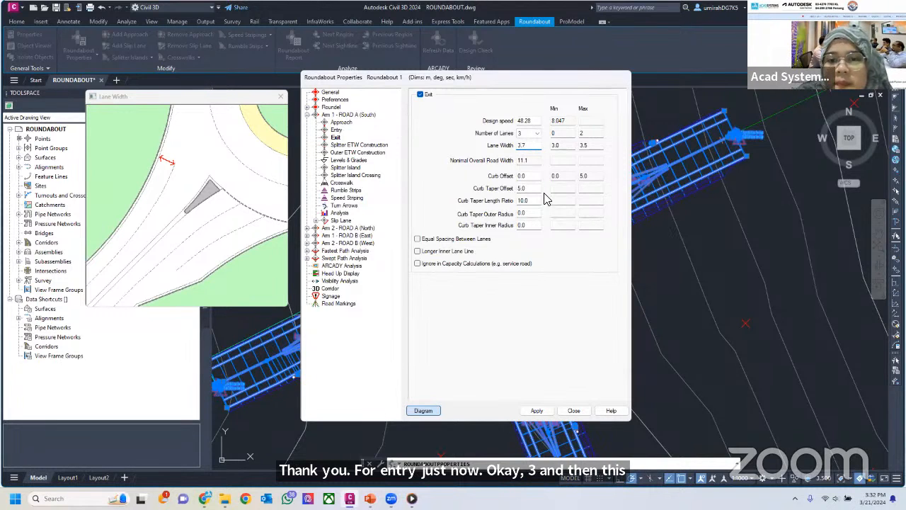
# Examine the exit diagrams of Arm 1 for curb taper length ratio, curb taper outer radius and curb taper inner radius
pyautogui.click(531, 200)
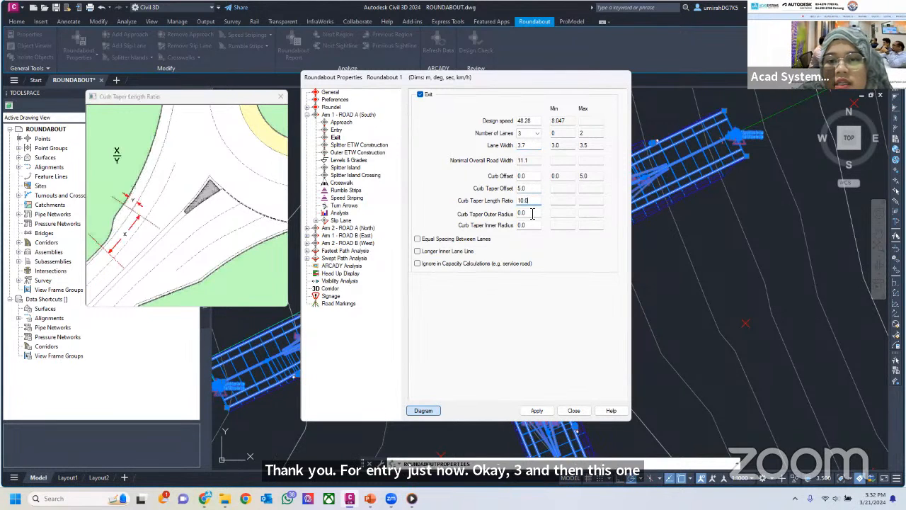
pyautogui.click(531, 213)
pyautogui.click(532, 225)
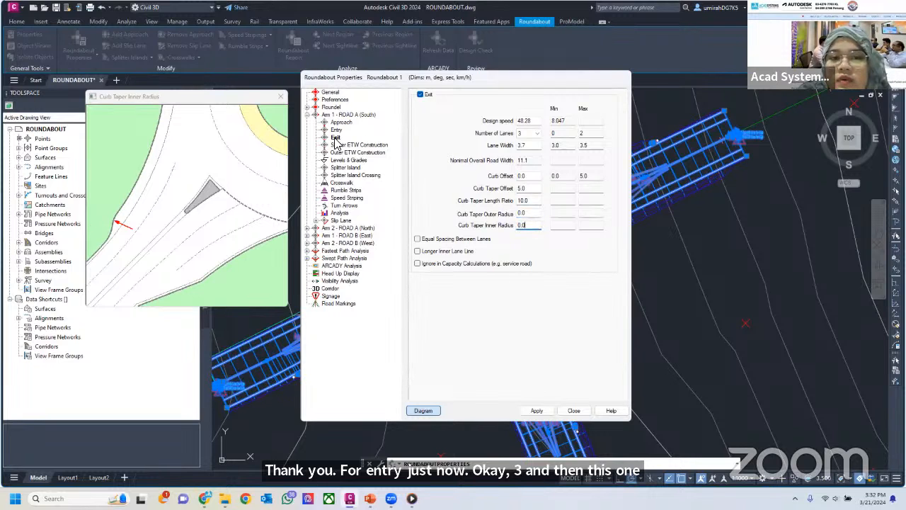
# Try the Arc Tangent Arc calculation method for Arm 1's splitter edge of travel-way, and switch it back to Single Arc
pyautogui.click(358, 145)
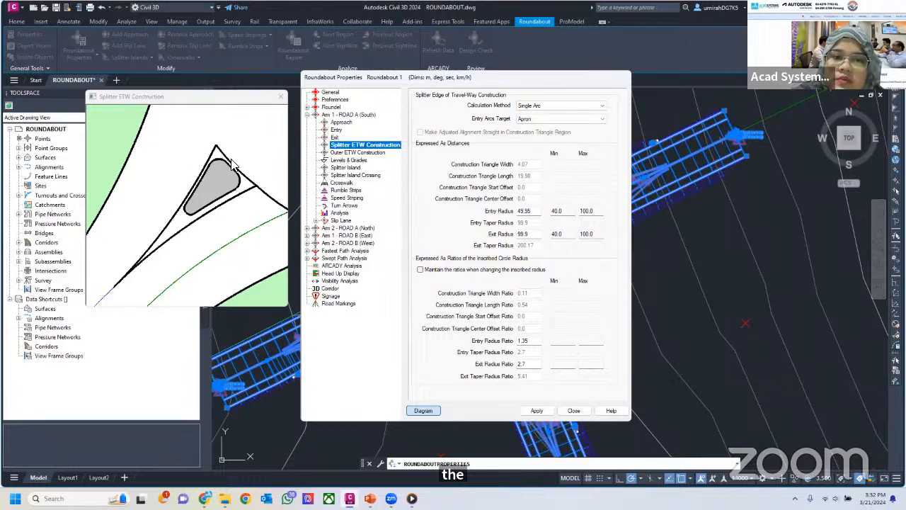
pyautogui.click(545, 106)
pyautogui.click(544, 106)
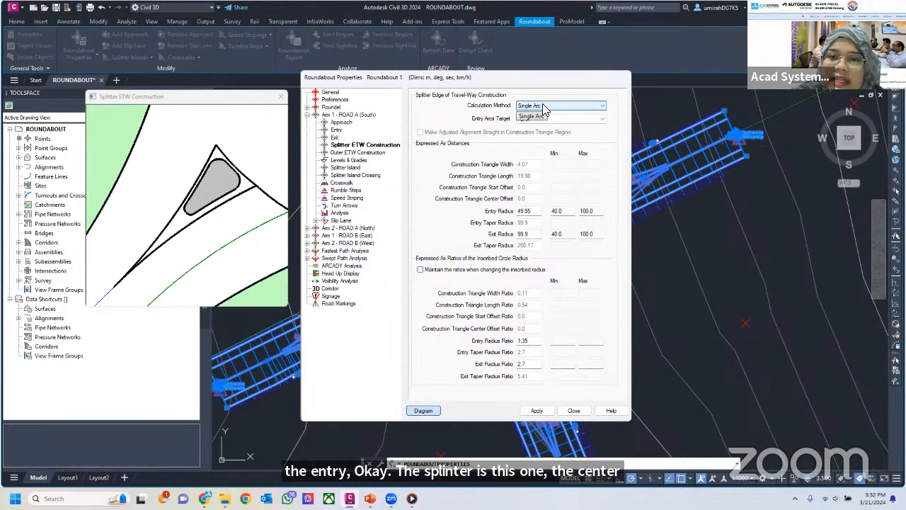
pyautogui.click(545, 106)
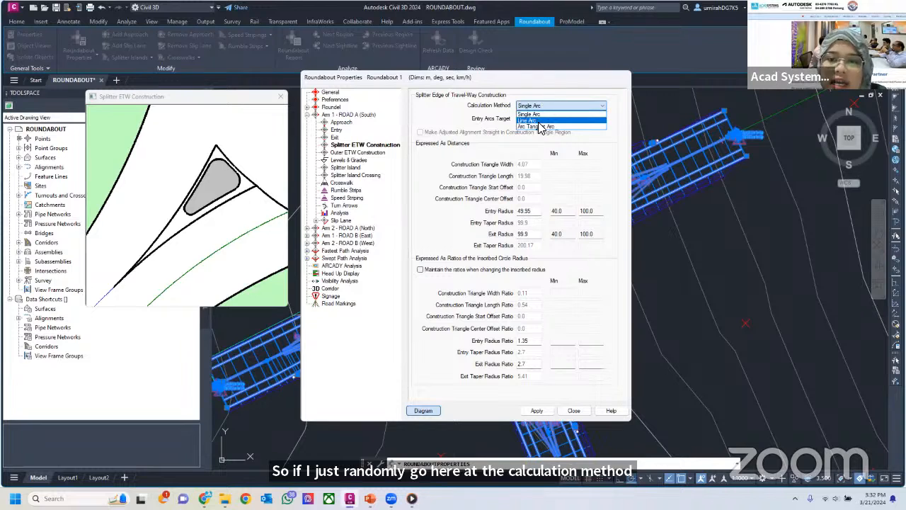
pyautogui.click(540, 127)
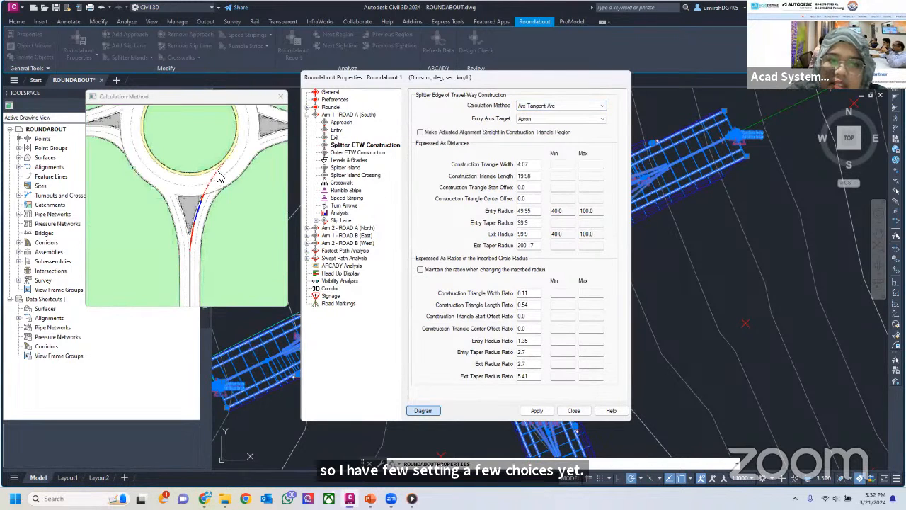
pyautogui.click(552, 105)
pyautogui.click(546, 113)
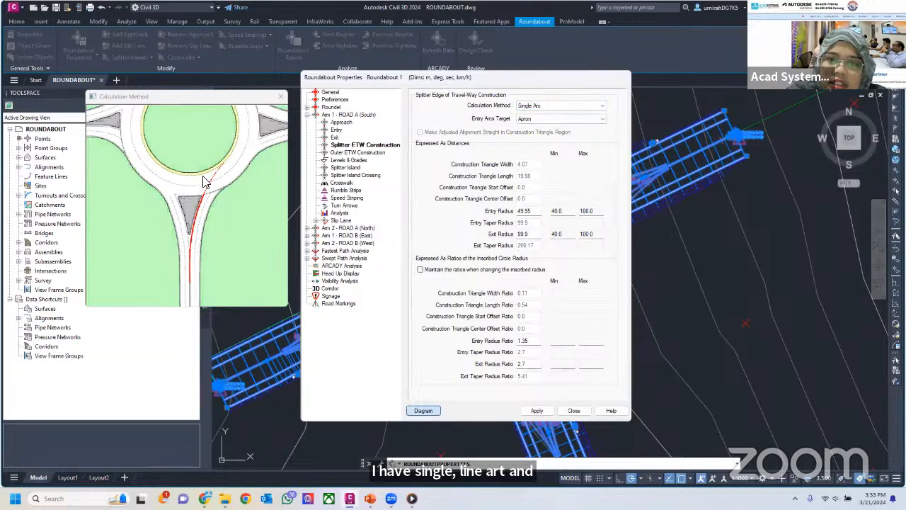
# Set the entry arcs target of Arm 1's splitter edge of travel-way to Centeral Island
pyautogui.click(524, 119)
pyautogui.click(524, 119)
pyautogui.click(524, 119)
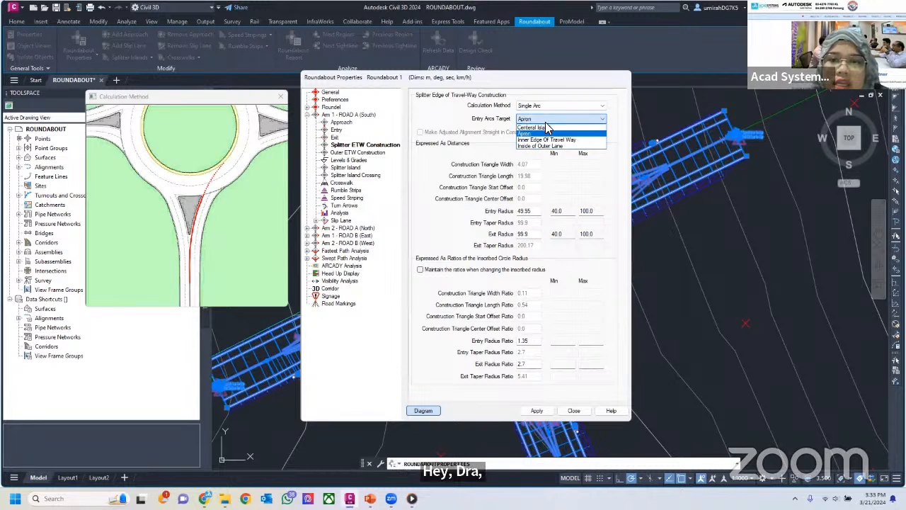
pyautogui.click(539, 128)
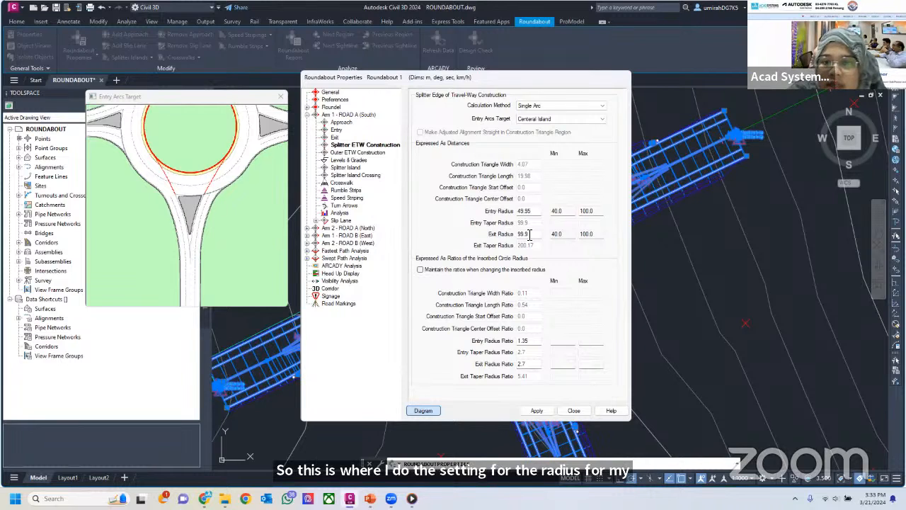
# Examine the entry and exit radius diagrams of Arm 1's splitter edge of travel-way, and check them against the entry settings
pyautogui.click(525, 210)
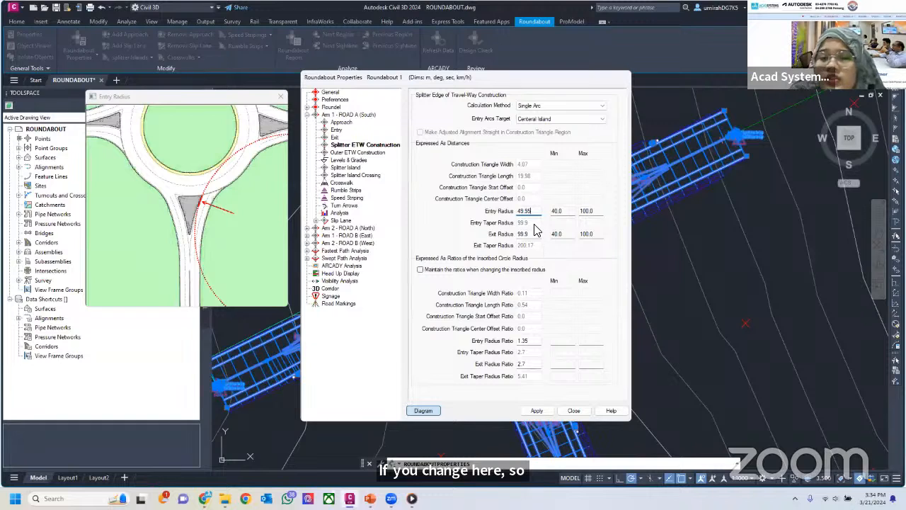
pyautogui.click(337, 129)
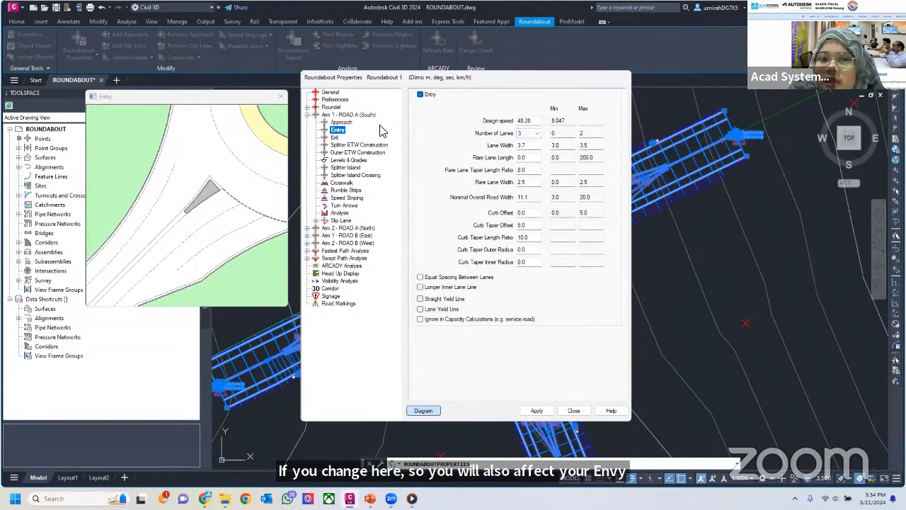
pyautogui.click(358, 145)
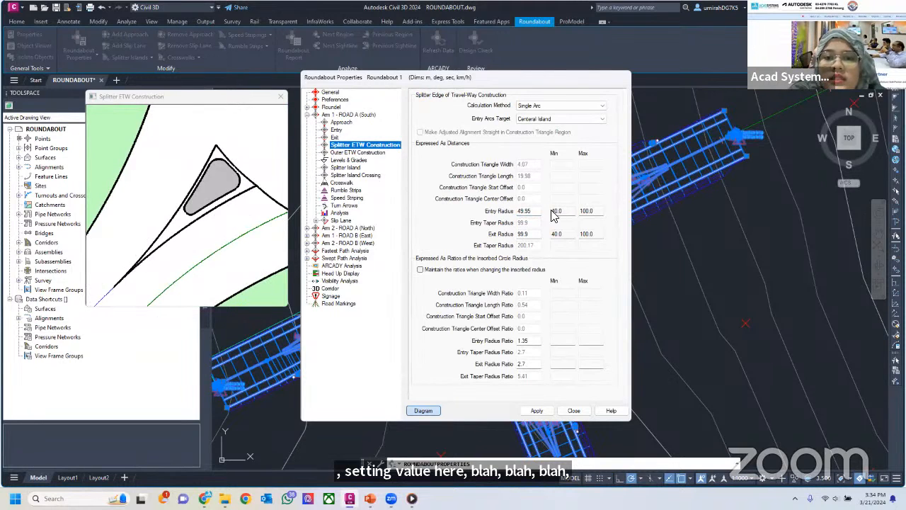
pyautogui.click(536, 213)
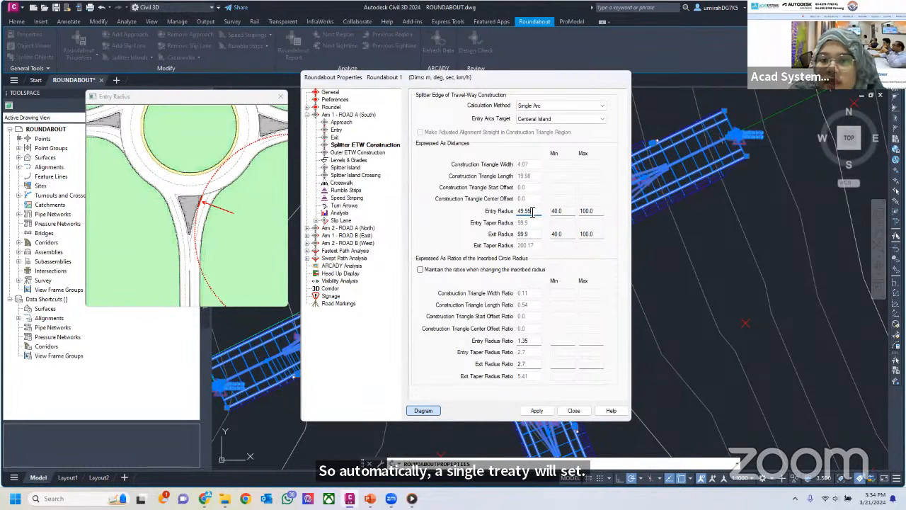
pyautogui.click(532, 234)
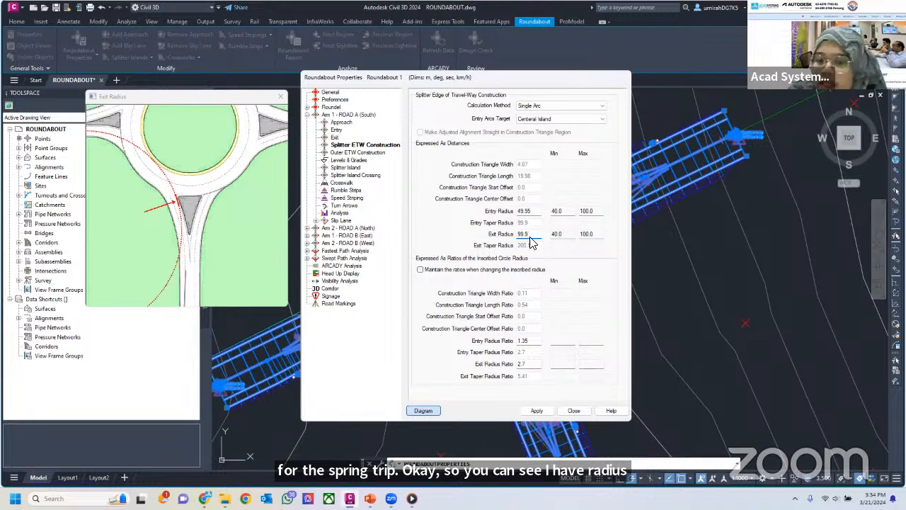
pyautogui.click(531, 211)
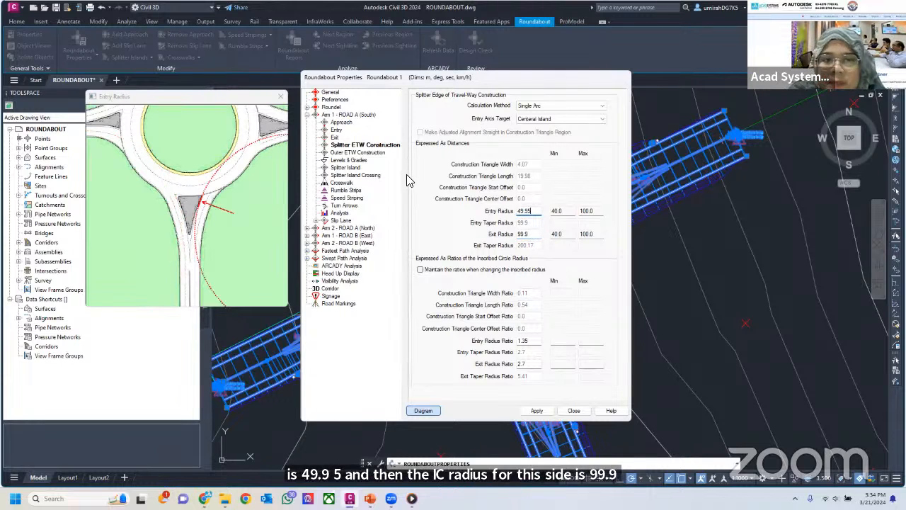
# Compare the outer edge of travel-way entry radius ratio diagram of Arm 1 with the splitter edge's entry radius diagram
pyautogui.click(362, 152)
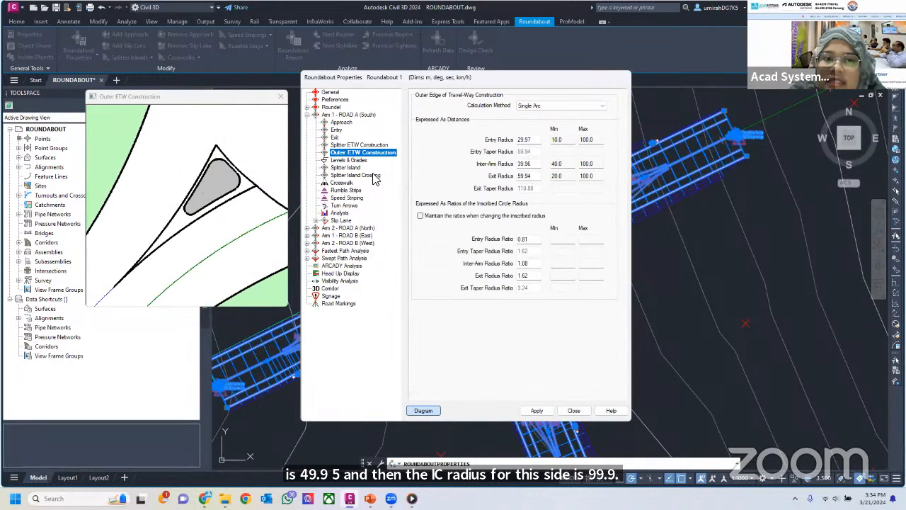
pyautogui.click(341, 145)
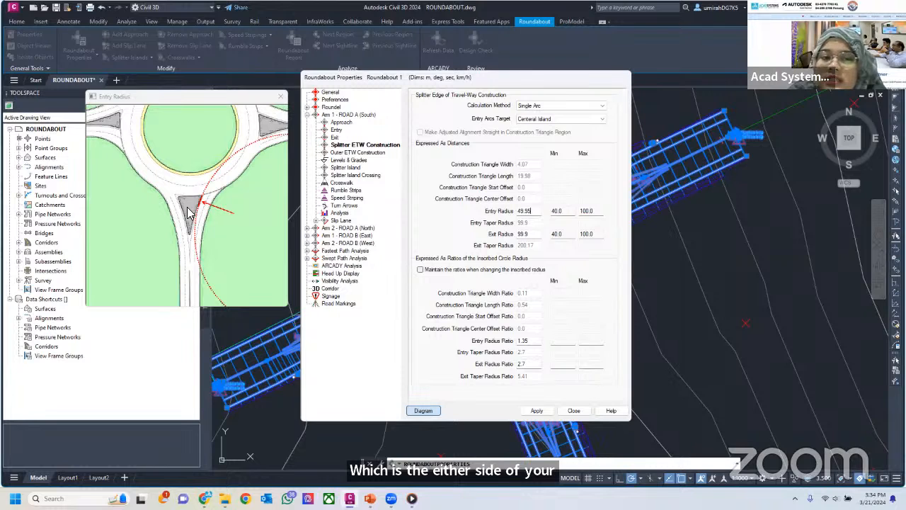
pyautogui.click(362, 153)
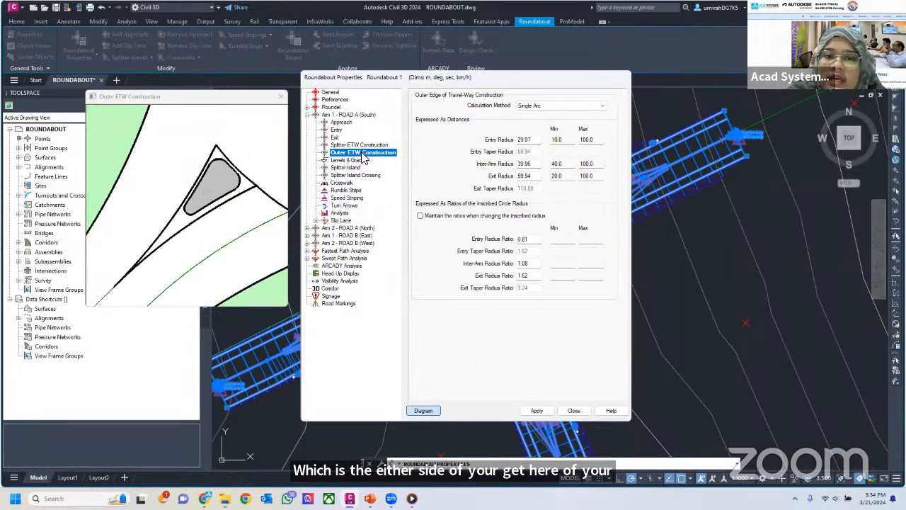
pyautogui.click(530, 239)
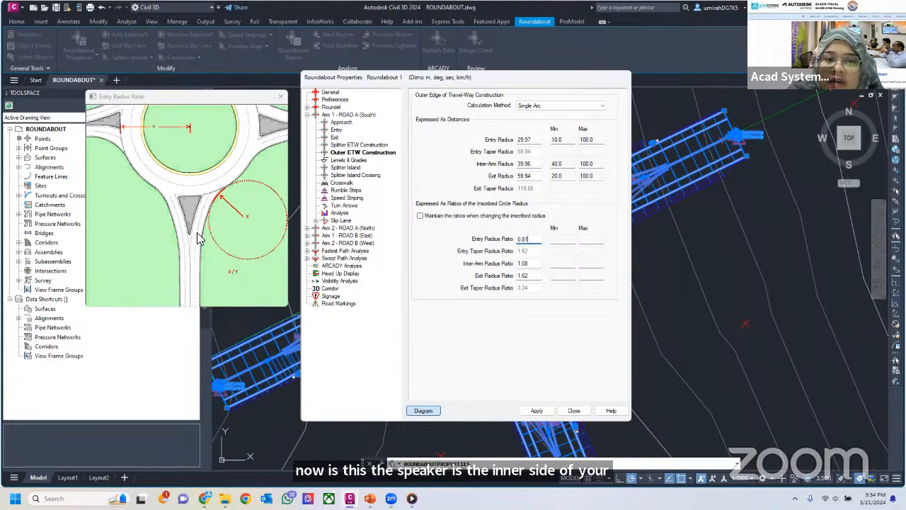
pyautogui.click(365, 146)
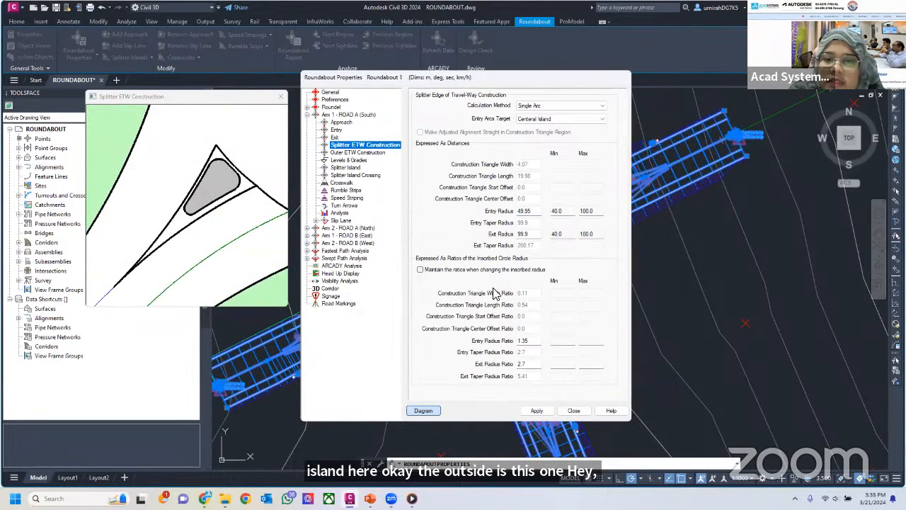
pyautogui.click(533, 211)
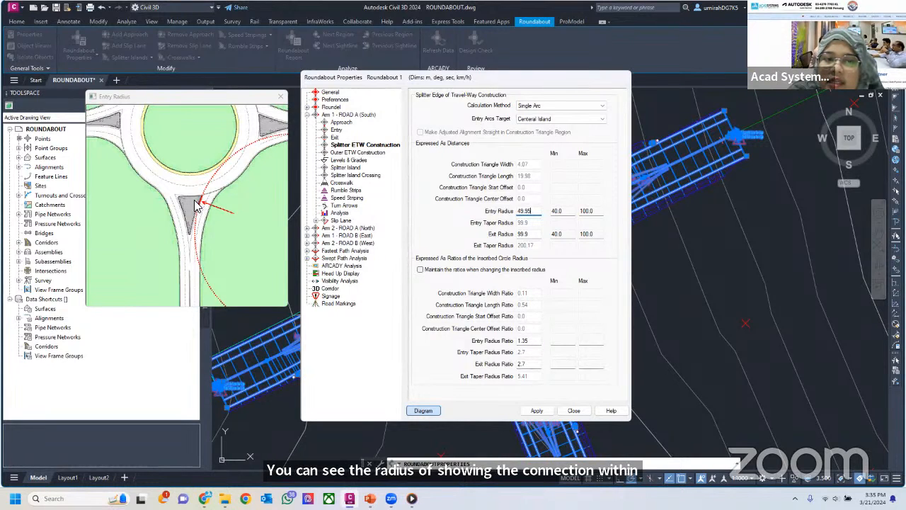
# Examine the inter-arm, entry and exit radius diagrams of Arm 1's outer edge of travel-way construction
pyautogui.click(346, 153)
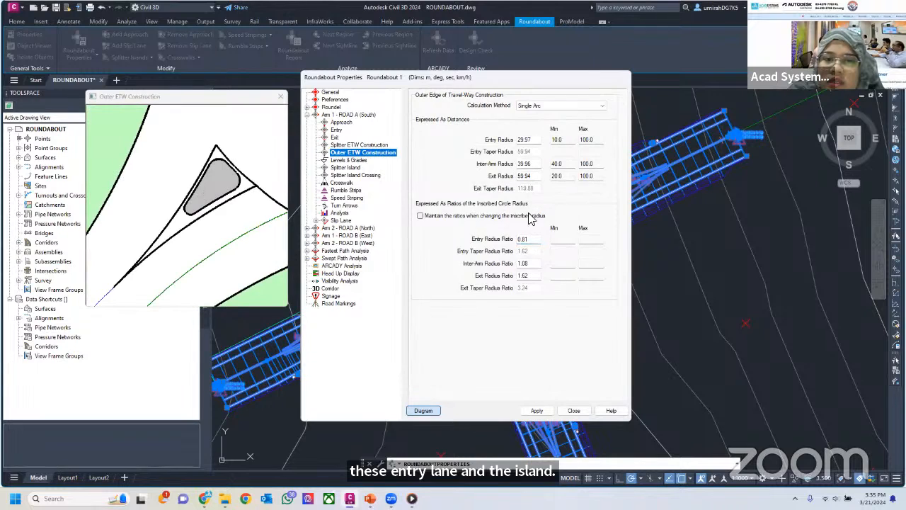
pyautogui.click(536, 165)
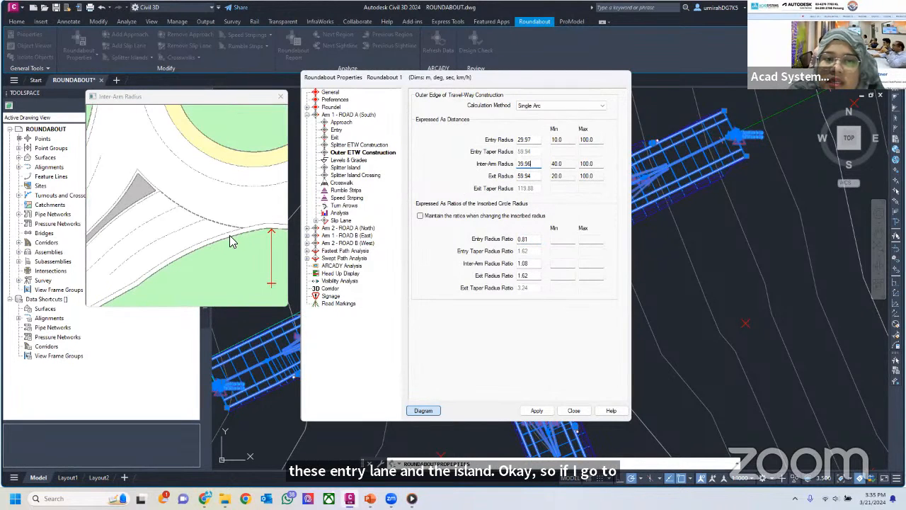
pyautogui.click(530, 140)
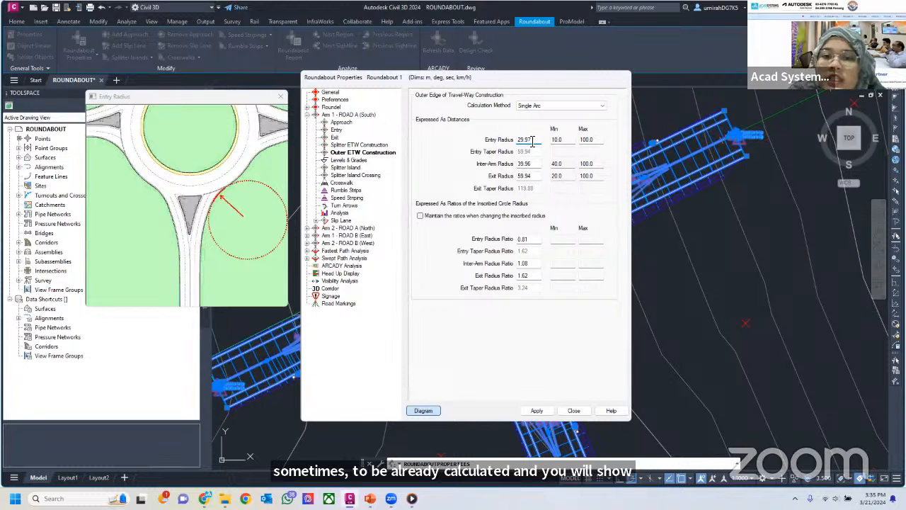
pyautogui.click(536, 167)
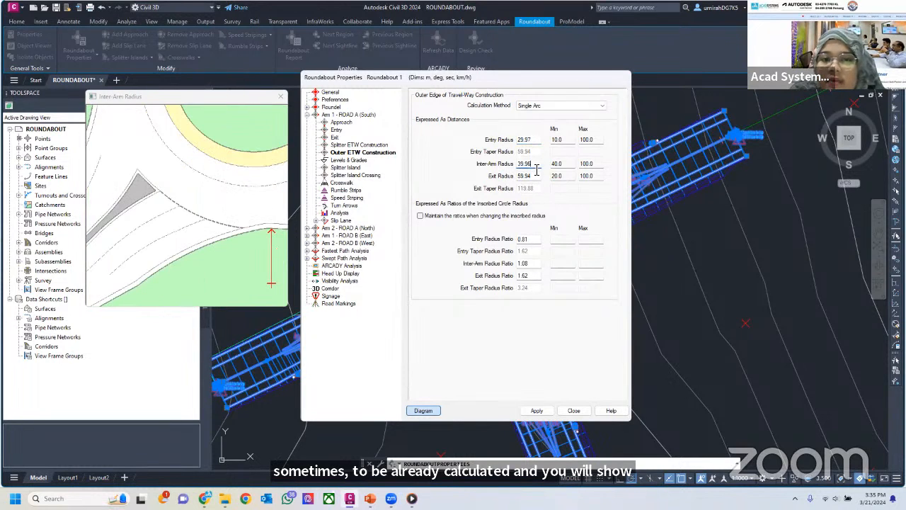
pyautogui.click(534, 175)
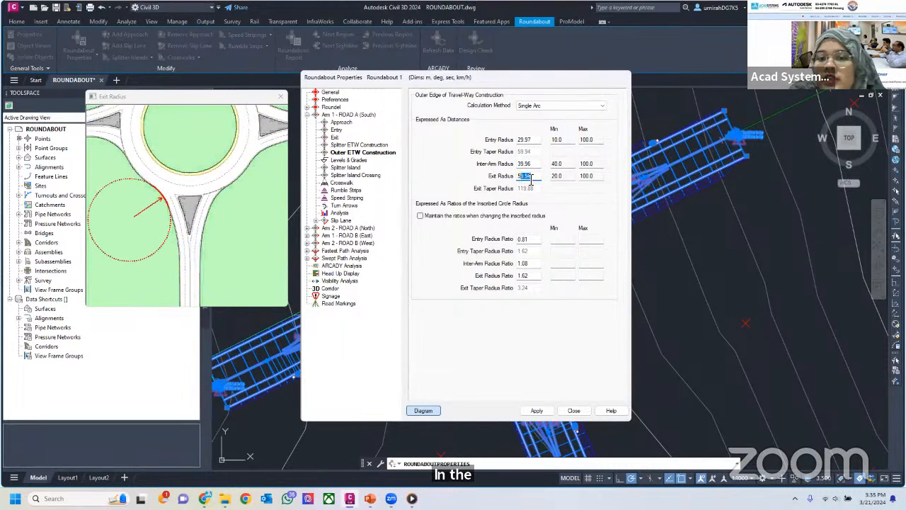
pyautogui.moveTo(512, 177); pyautogui.dragTo(502, 145)
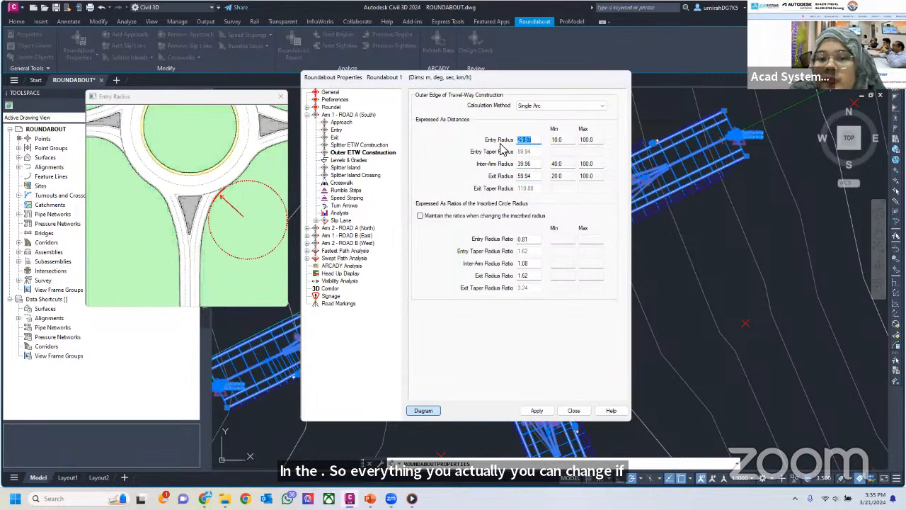
# In Arm 1's levels and grades, keep Existing Surface as the source of the blend point's elevation and grade
pyautogui.click(351, 161)
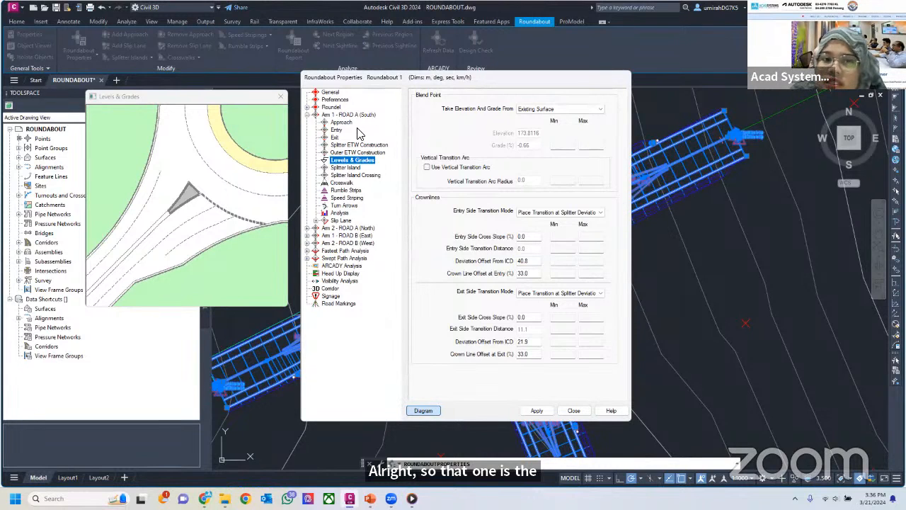
pyautogui.click(550, 110)
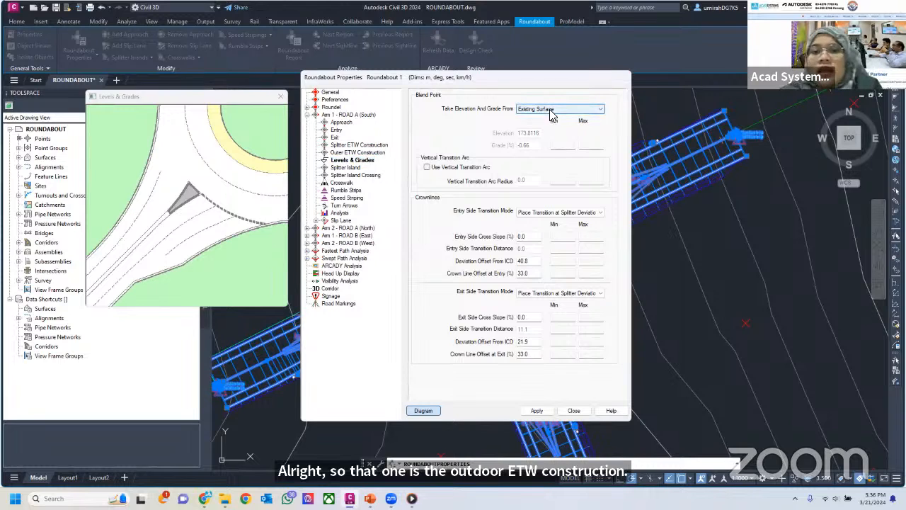
pyautogui.click(551, 111)
pyautogui.click(551, 116)
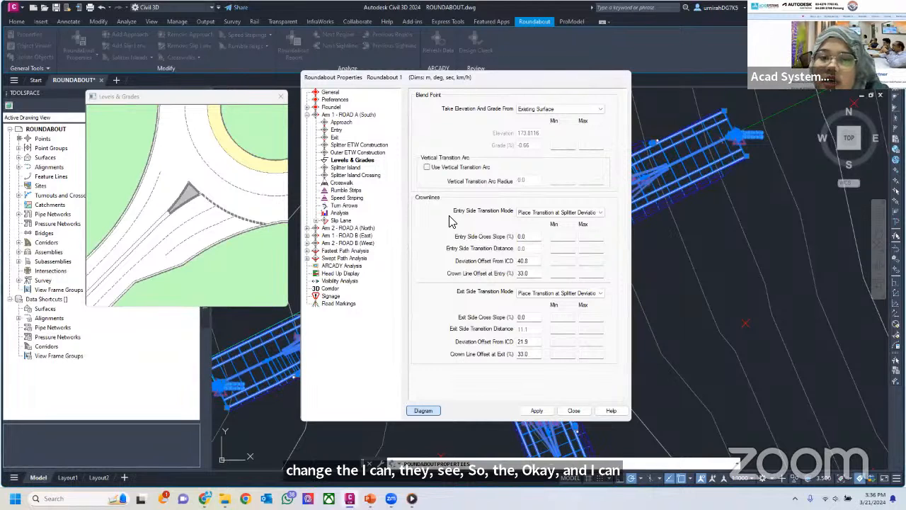
# Choose Place Transition at Splitter Deviation point for Arm 1's entry side transition mode, and examine the crown line's deviation and entry offset diagrams
pyautogui.click(563, 214)
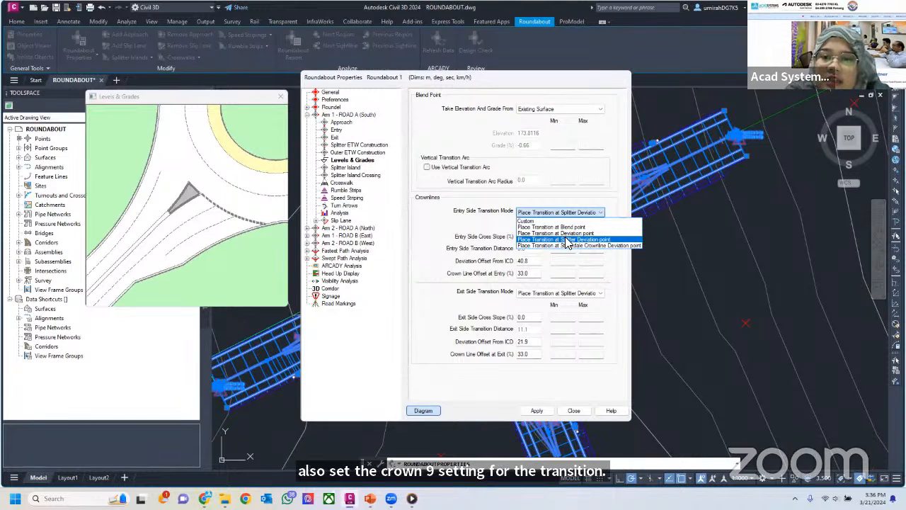
pyautogui.click(568, 242)
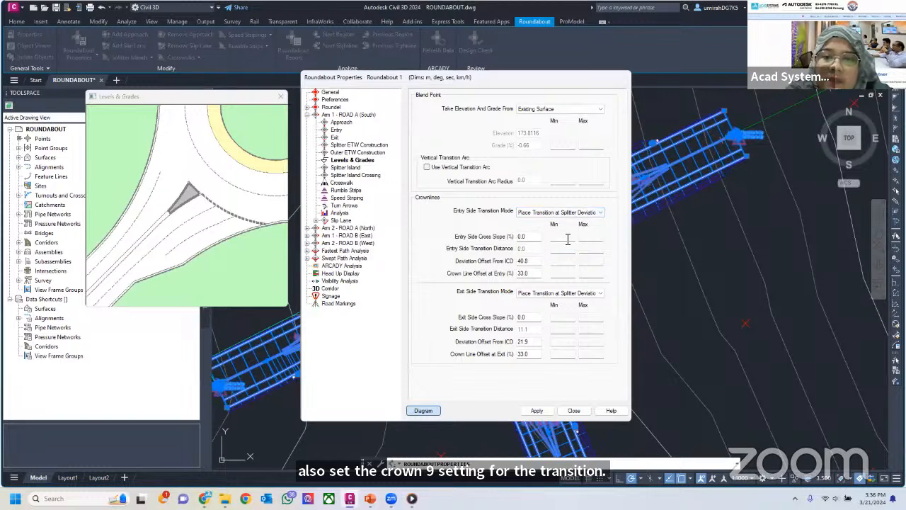
pyautogui.click(532, 264)
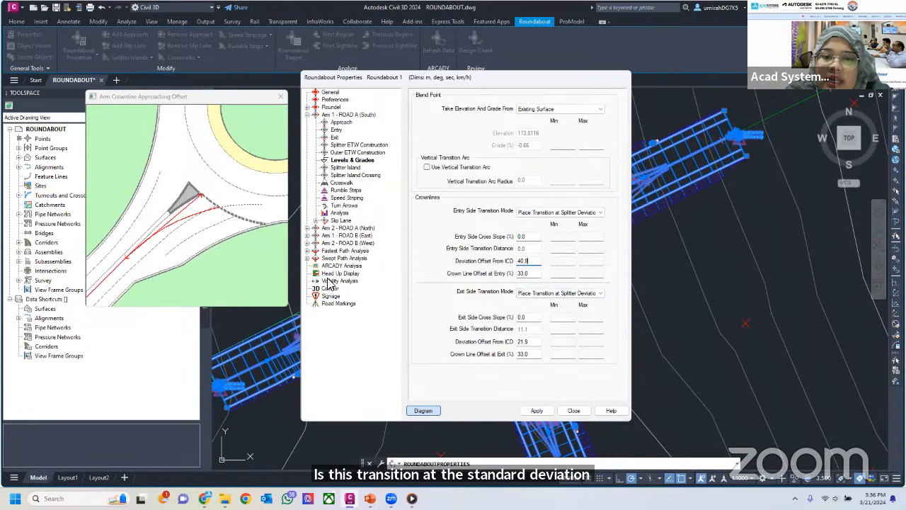
pyautogui.click(522, 275)
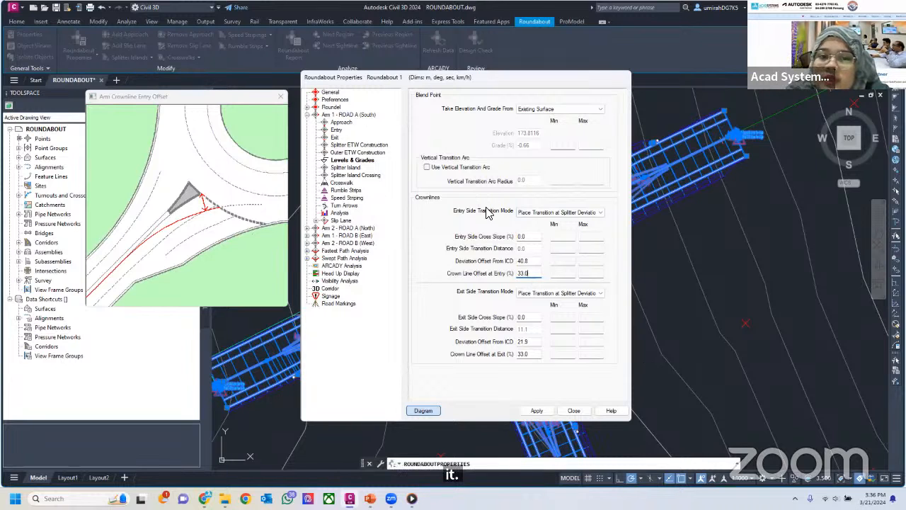
# Enable the splitter island on Arm 1 with its predefined curb line and fillet settings
pyautogui.click(349, 167)
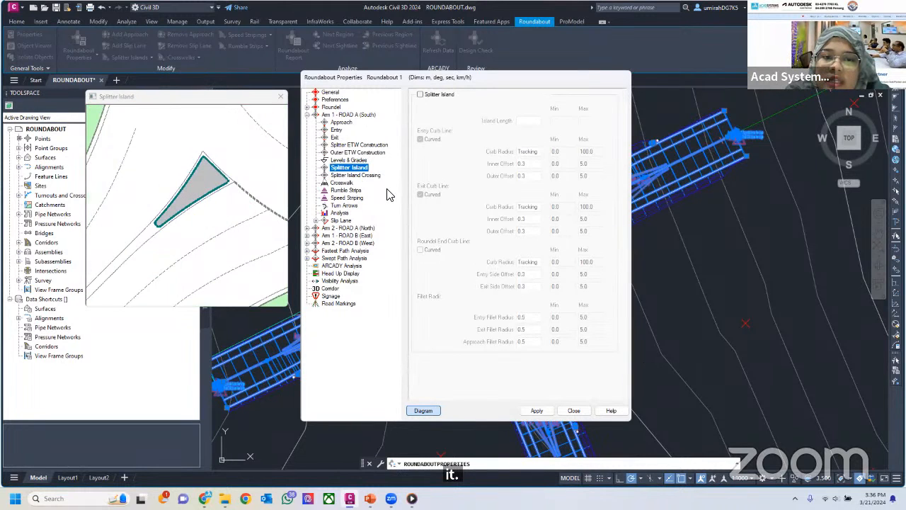
pyautogui.click(421, 95)
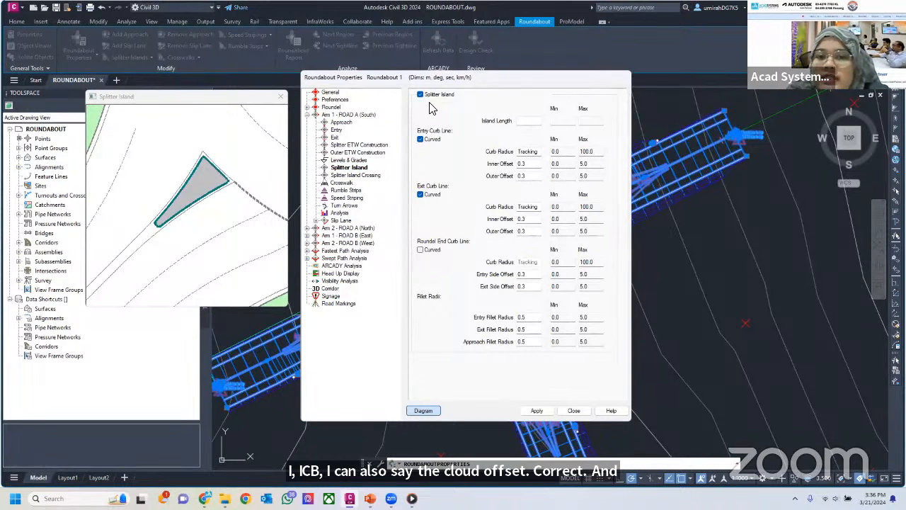
pyautogui.click(356, 145)
pyautogui.click(347, 167)
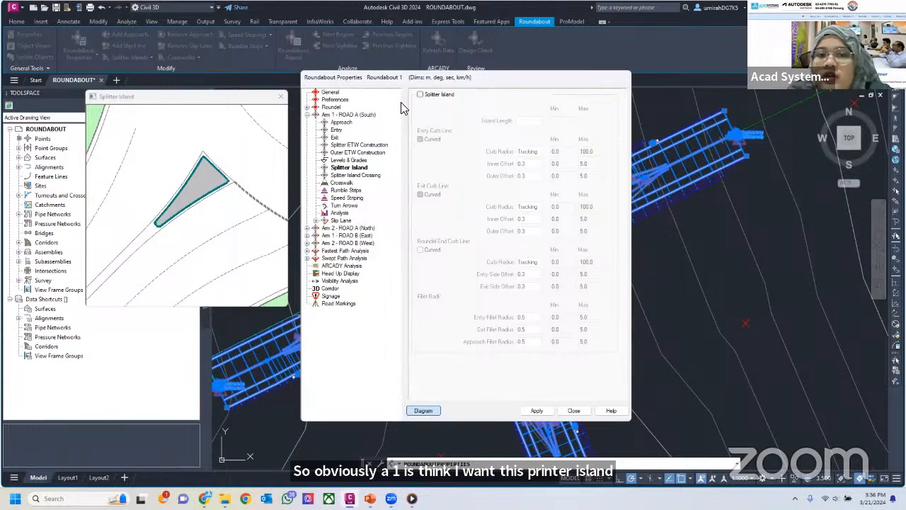
pyautogui.click(421, 94)
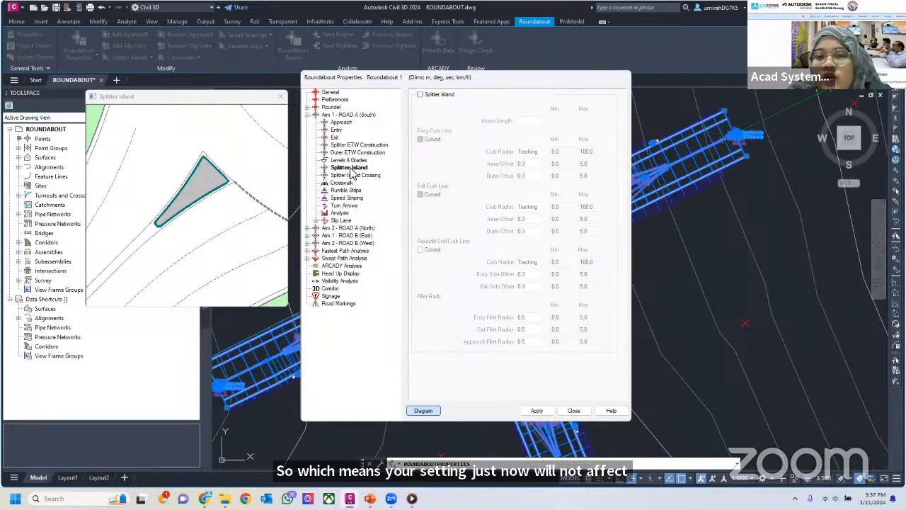
pyautogui.click(421, 95)
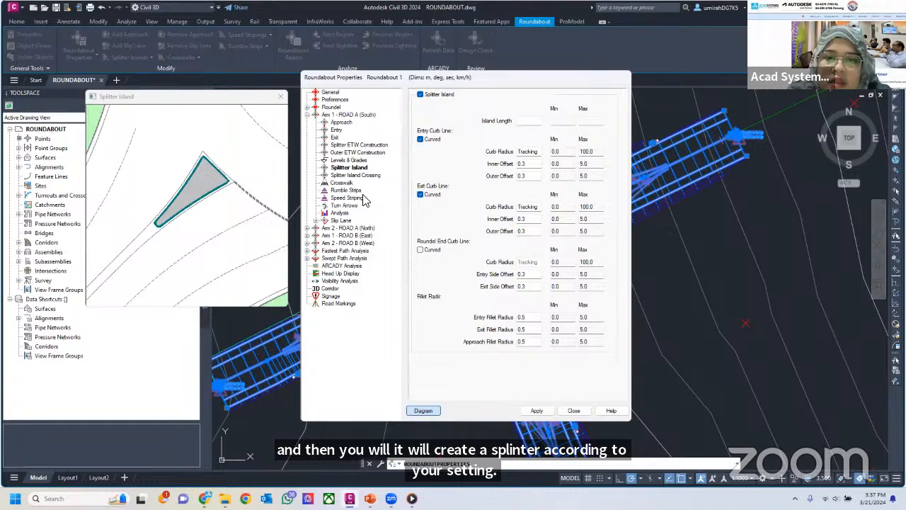
# Review Arm 1's splitter island crossing settings, and try the crosswalk option with its entry crossing types, leaving the crosswalk disabled
pyautogui.click(345, 176)
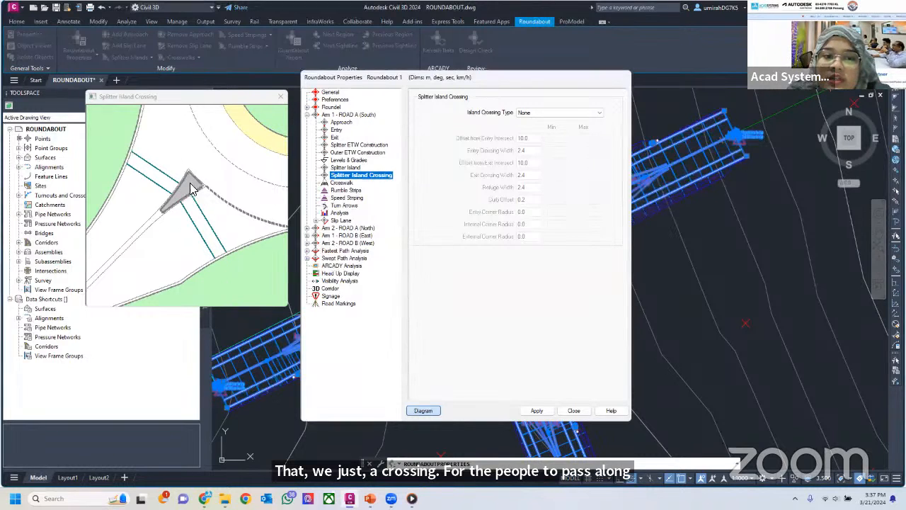
pyautogui.click(348, 184)
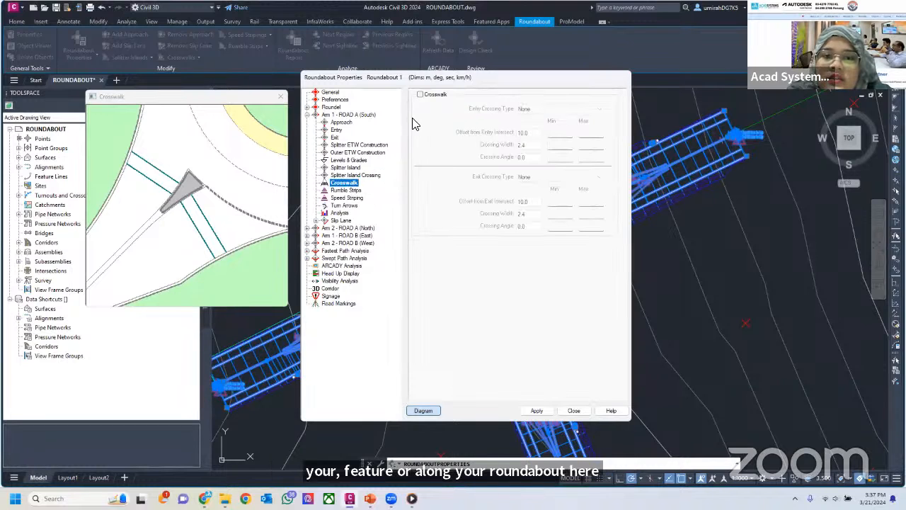
pyautogui.click(421, 95)
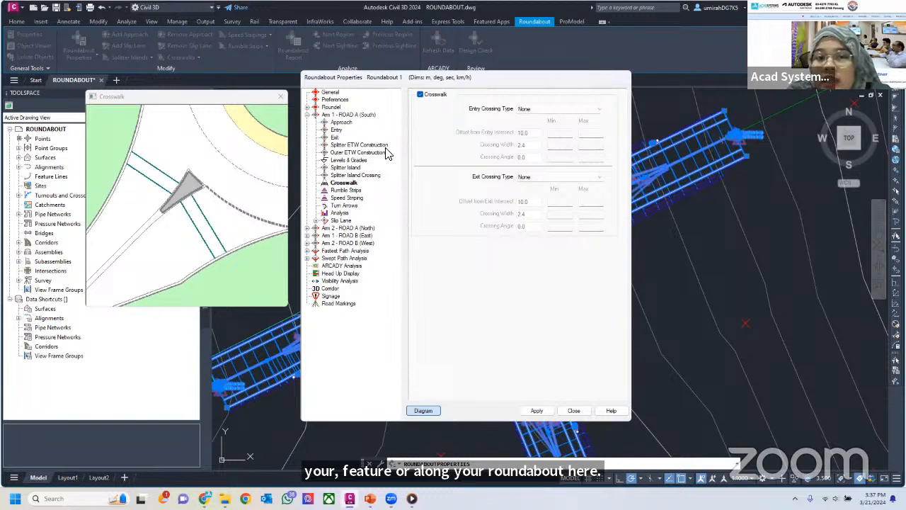
pyautogui.click(421, 95)
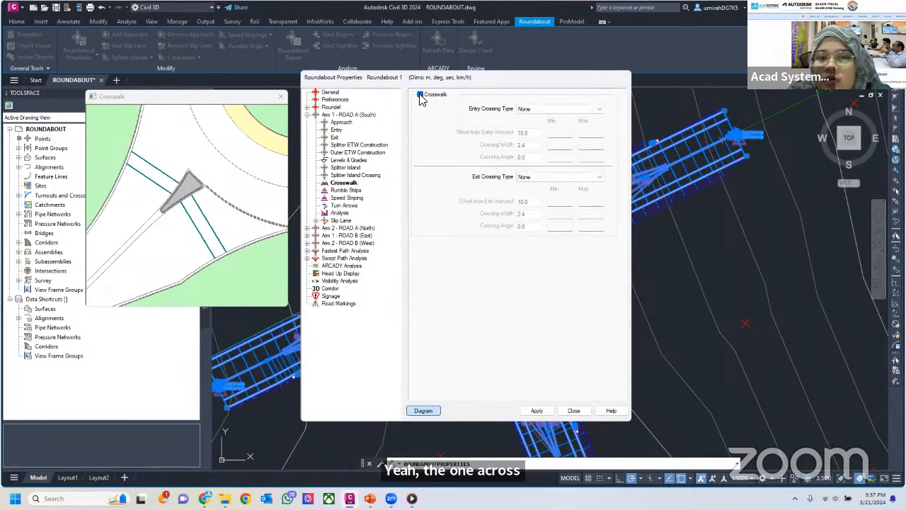
pyautogui.click(421, 95)
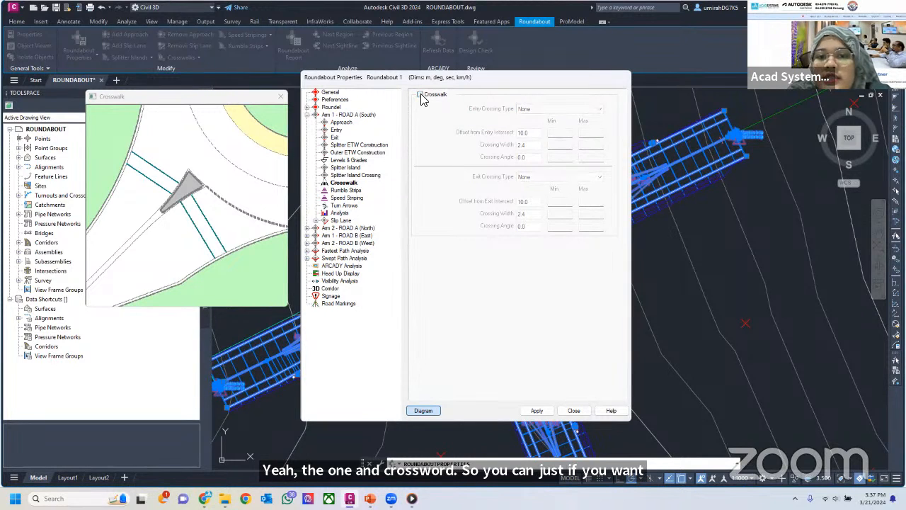
pyautogui.click(421, 95)
pyautogui.click(551, 110)
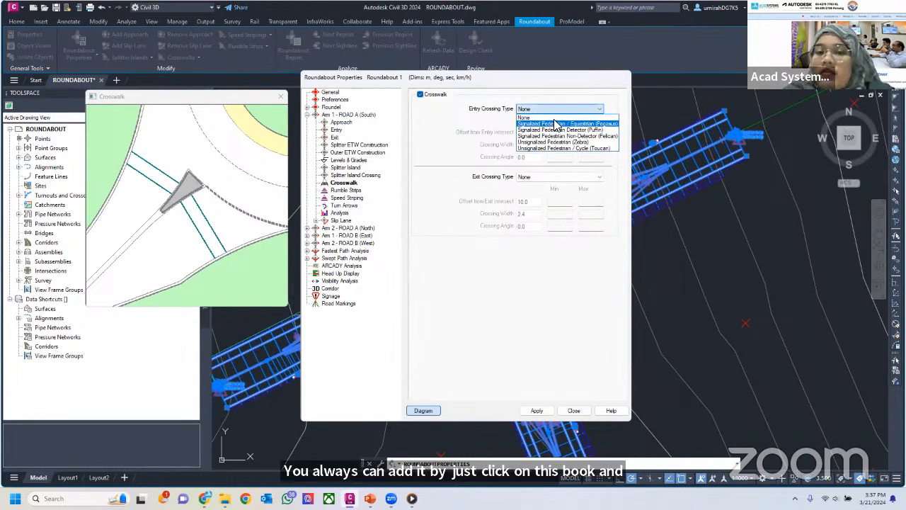
pyautogui.click(433, 101)
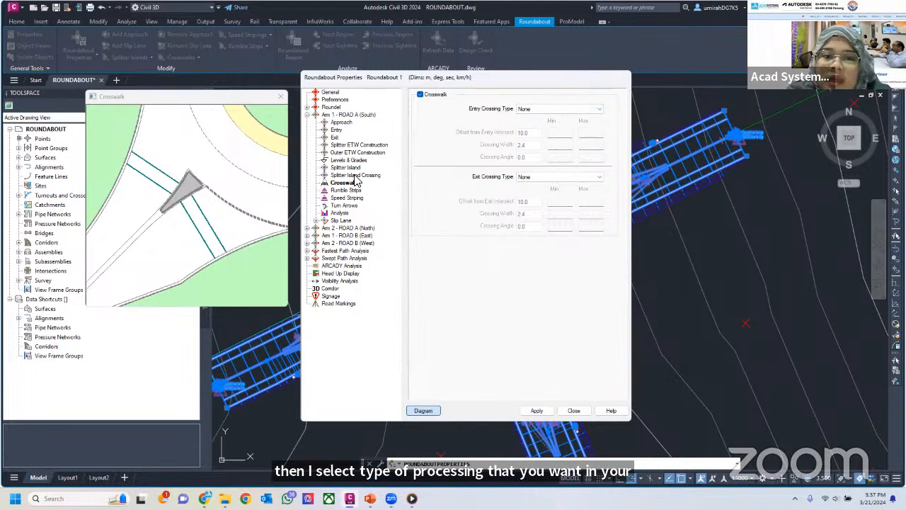
pyautogui.click(420, 95)
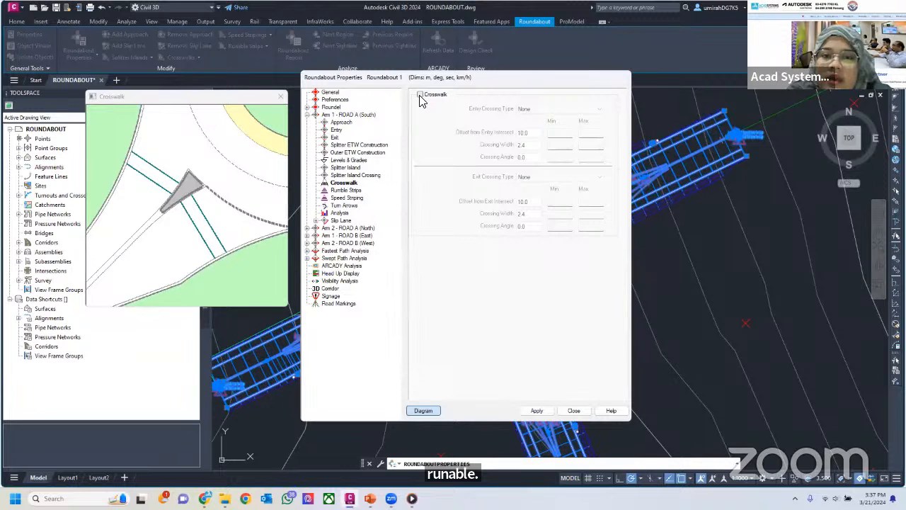
# Examine the rumble strips and speed striping settings and diagrams of Arm 1
pyautogui.click(344, 190)
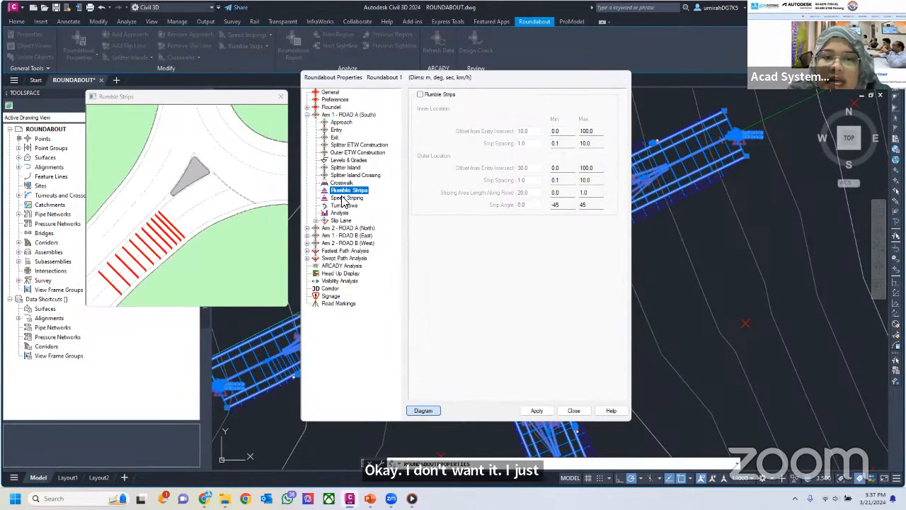
pyautogui.click(345, 198)
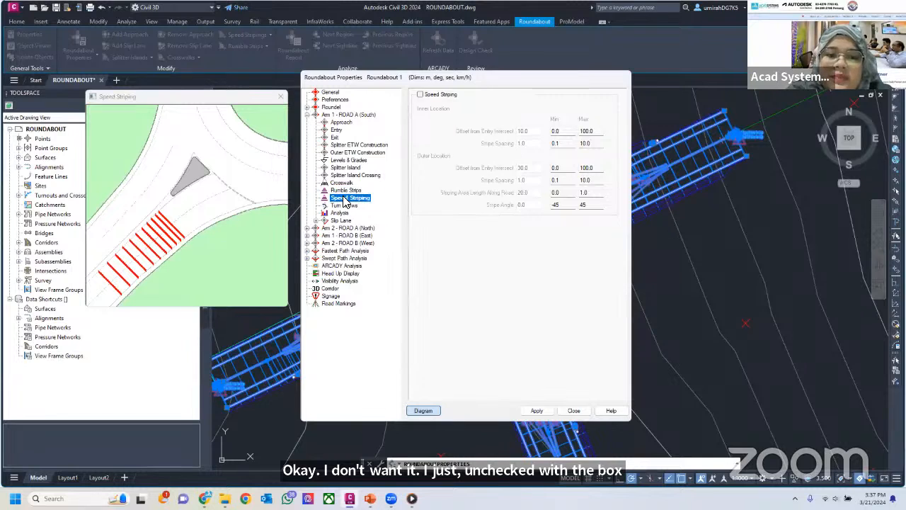
pyautogui.click(344, 191)
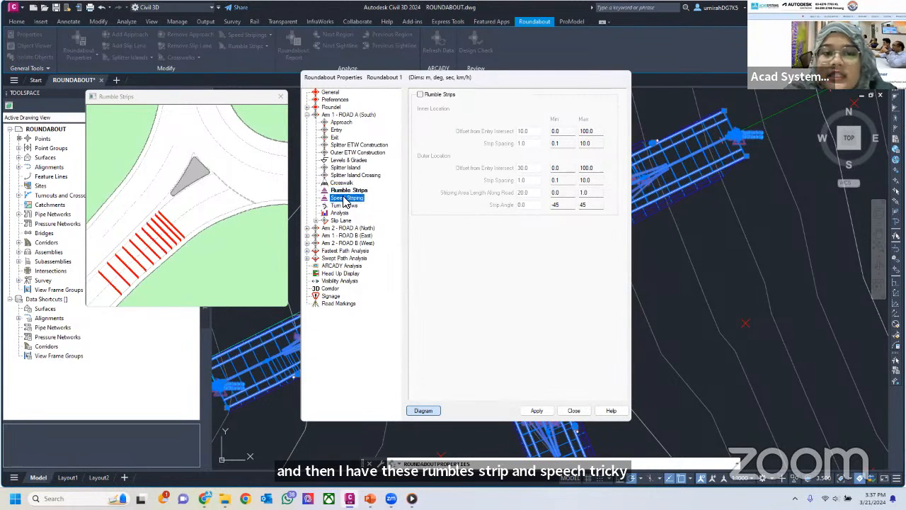
# Compare Arm 1's speed striping settings and diagram with those of its rumble strips
pyautogui.click(345, 199)
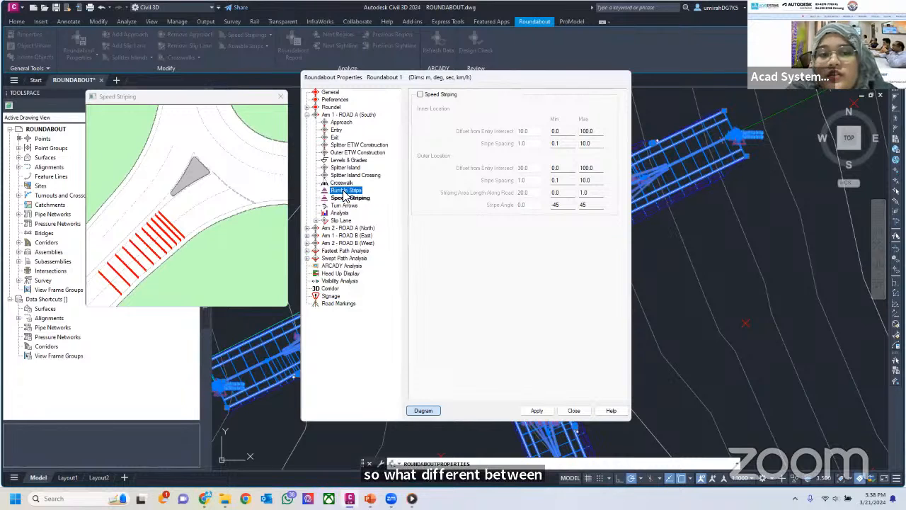
pyautogui.click(344, 191)
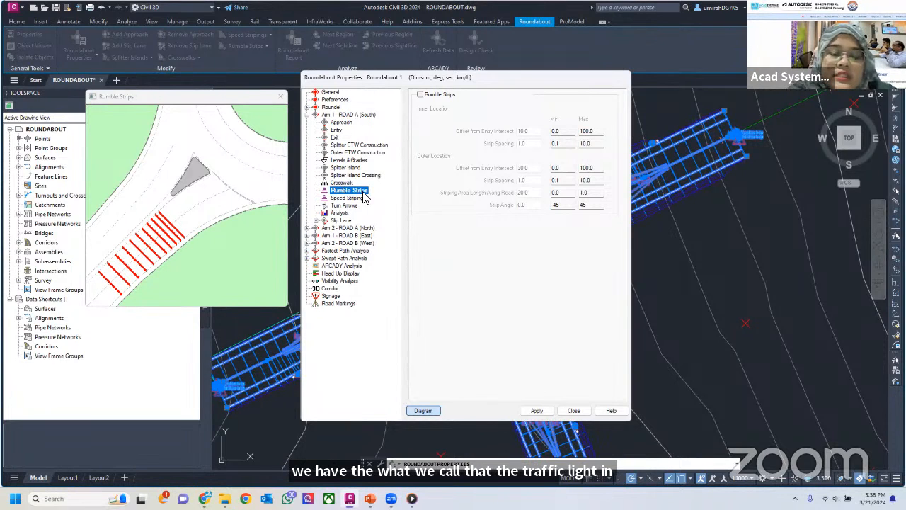
pyautogui.click(354, 198)
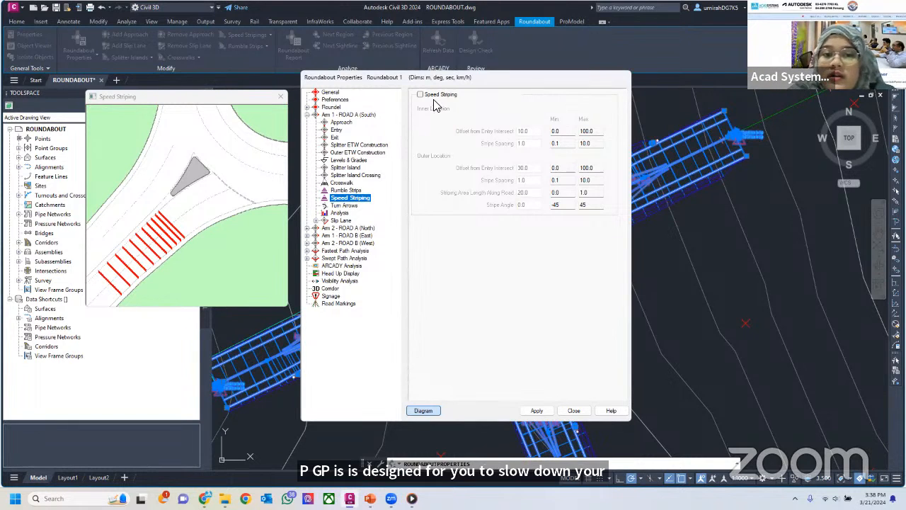
# Enable rumble strips on Arm 1 with the predefined values, and examine their entry offset, strip spacing and striping area length diagrams
pyautogui.click(344, 192)
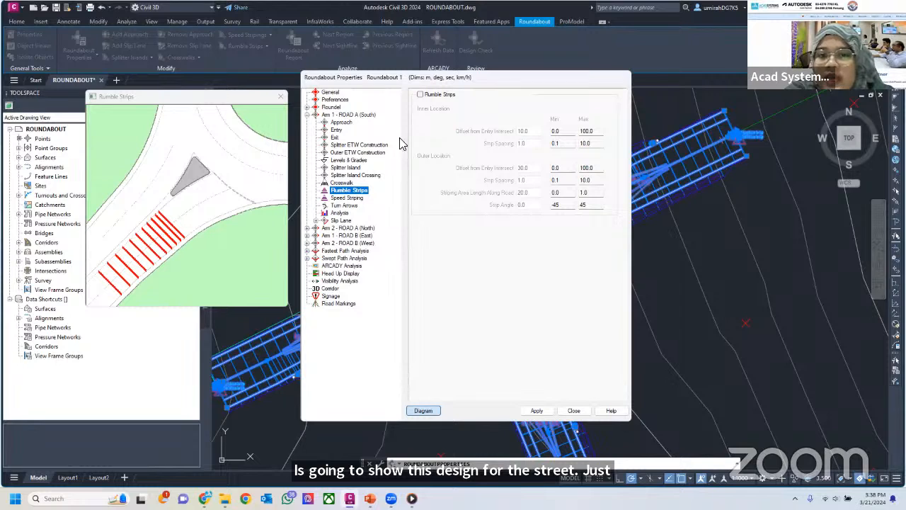
pyautogui.click(429, 95)
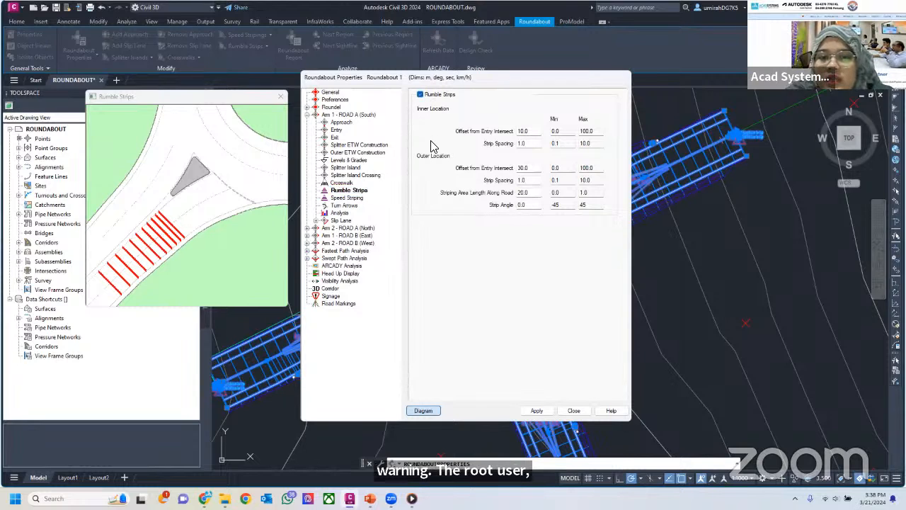
pyautogui.click(528, 143)
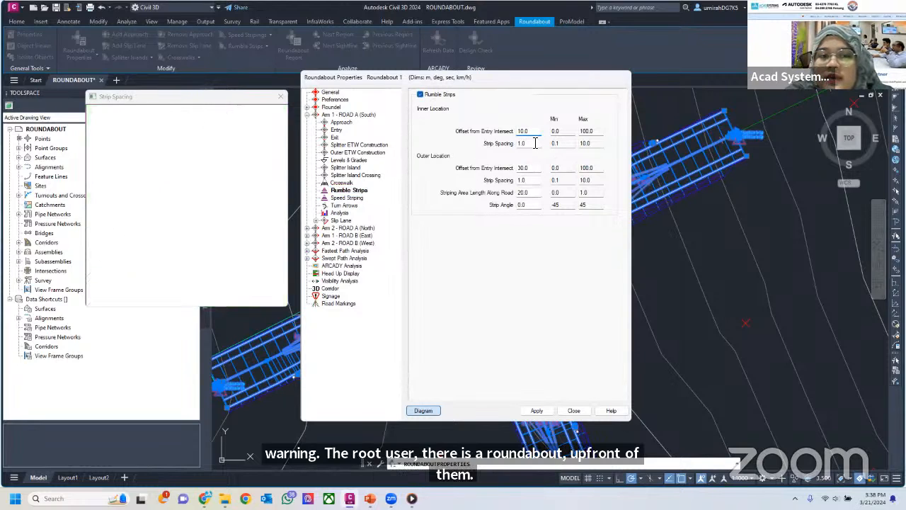
pyautogui.click(529, 169)
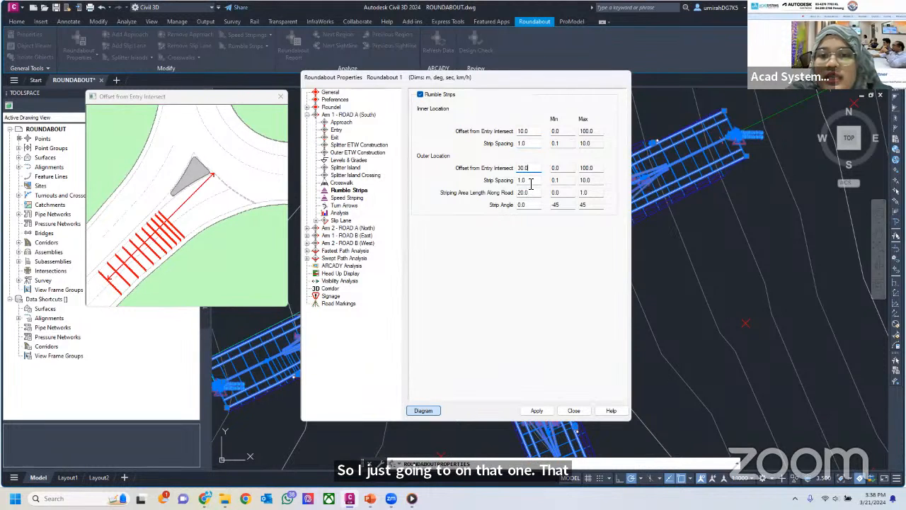
pyautogui.click(527, 192)
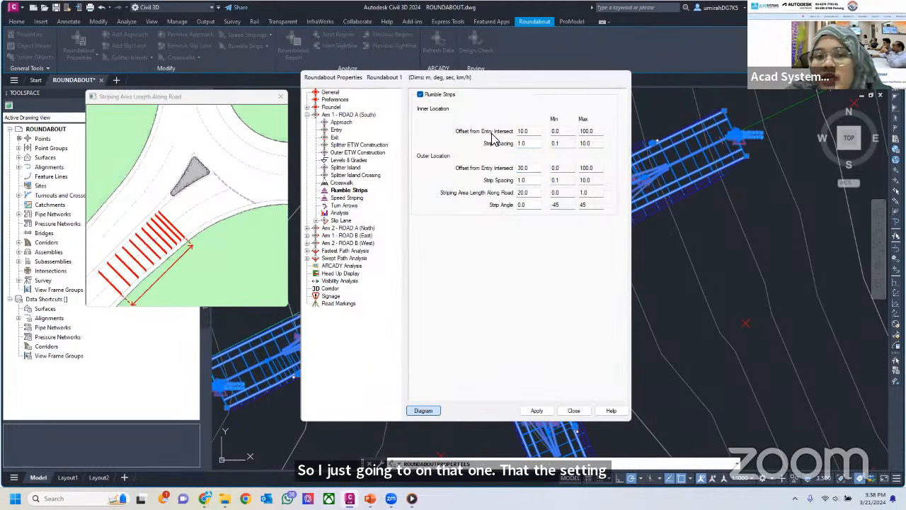
pyautogui.click(541, 131)
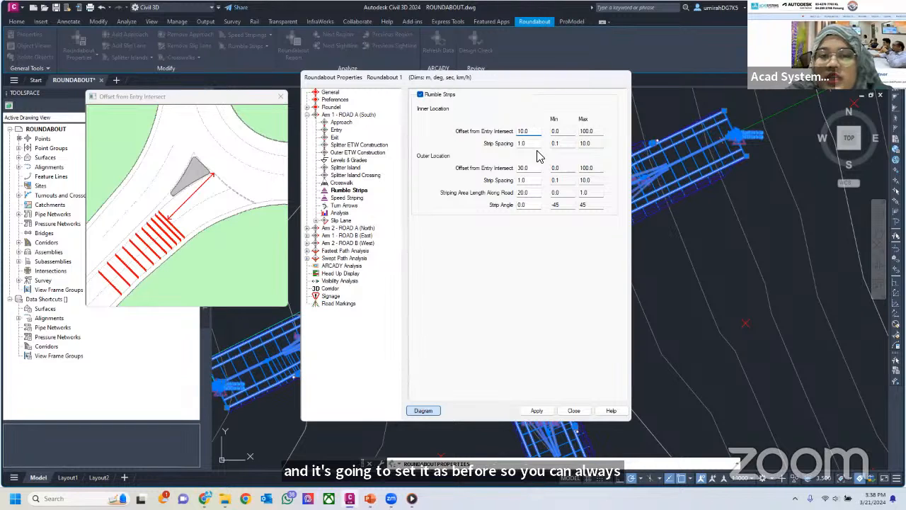
pyautogui.click(532, 143)
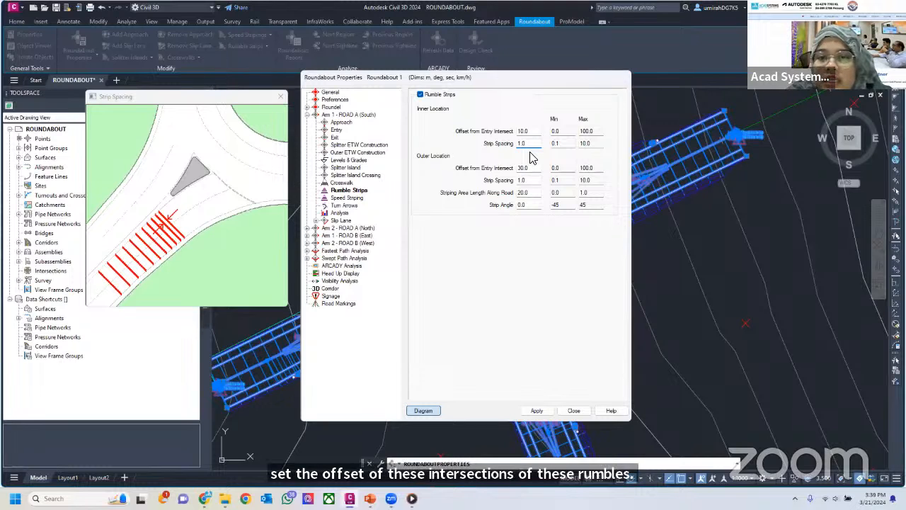
pyautogui.click(531, 193)
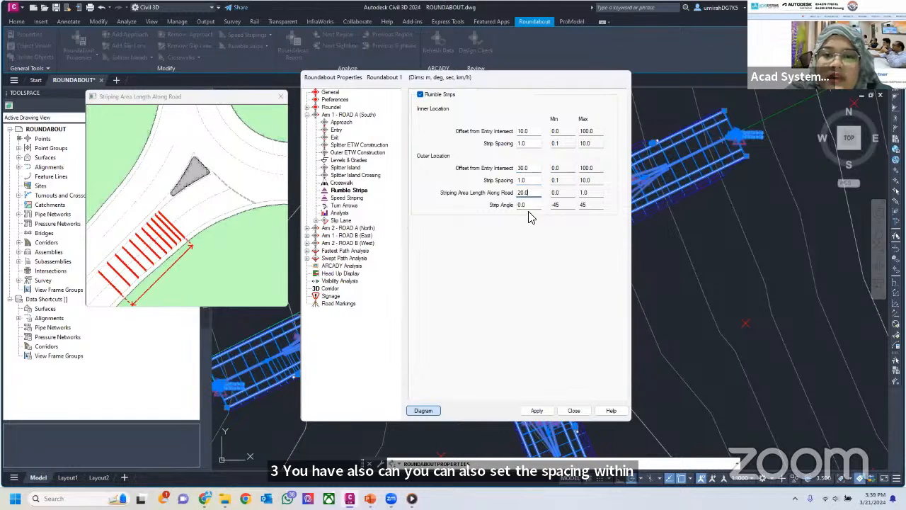
# Enable turn arrows on Arm 1 with the predefined offset, crosswalk distances, length and width
pyautogui.click(349, 199)
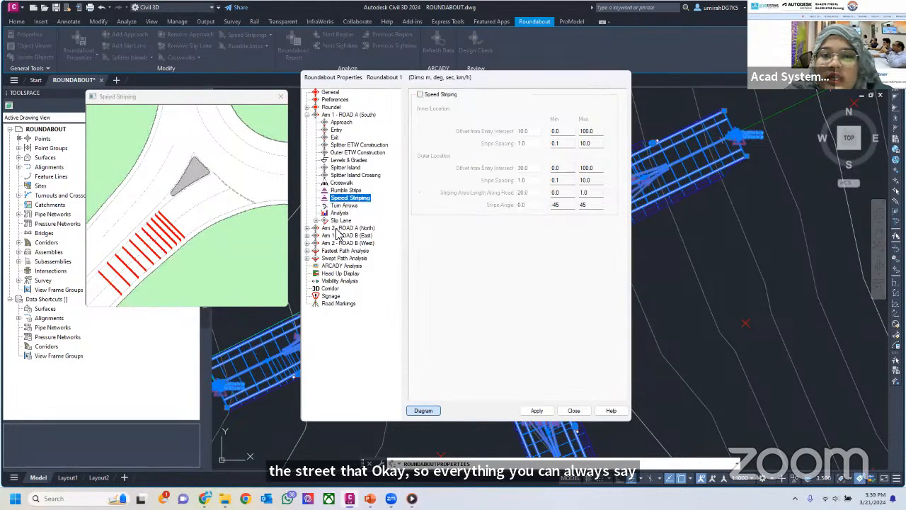
pyautogui.click(346, 205)
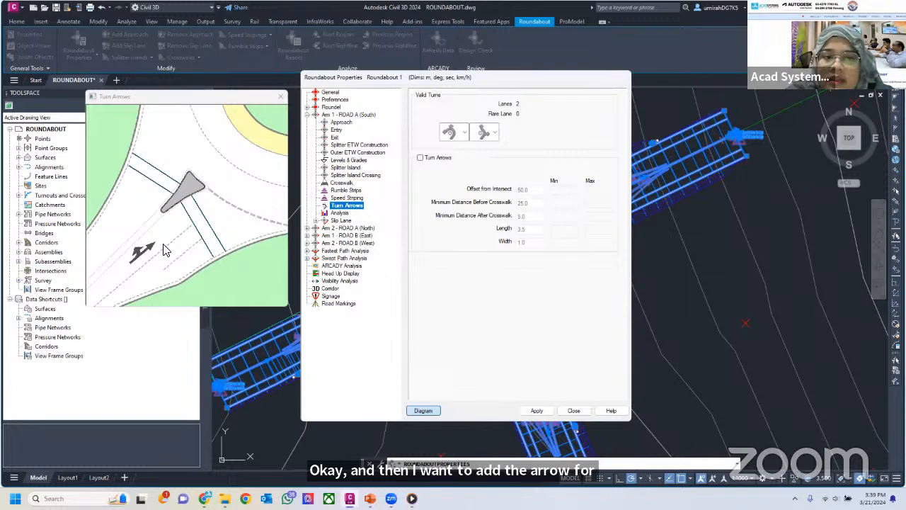
pyautogui.click(436, 158)
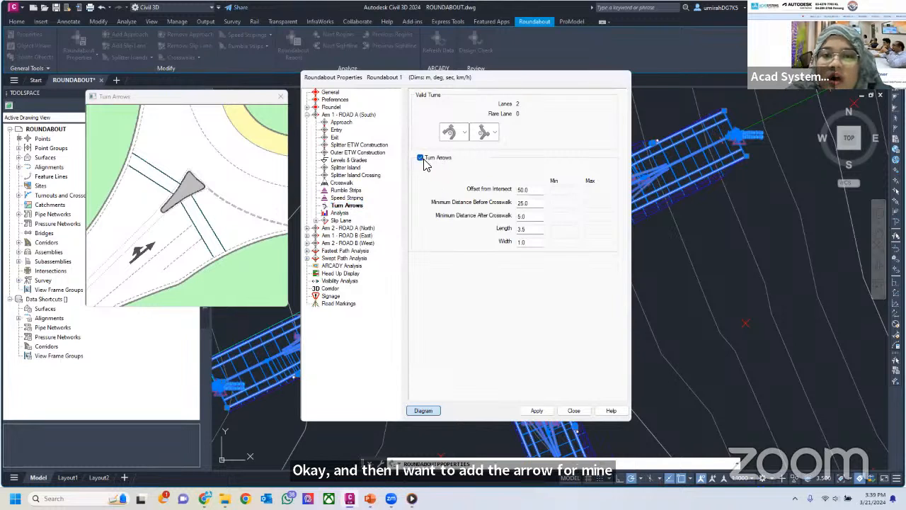
pyautogui.click(531, 203)
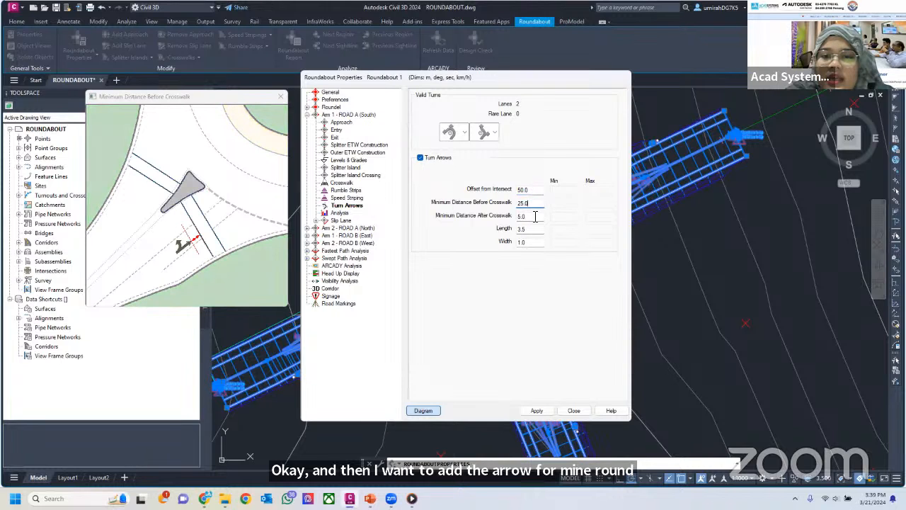
pyautogui.click(532, 229)
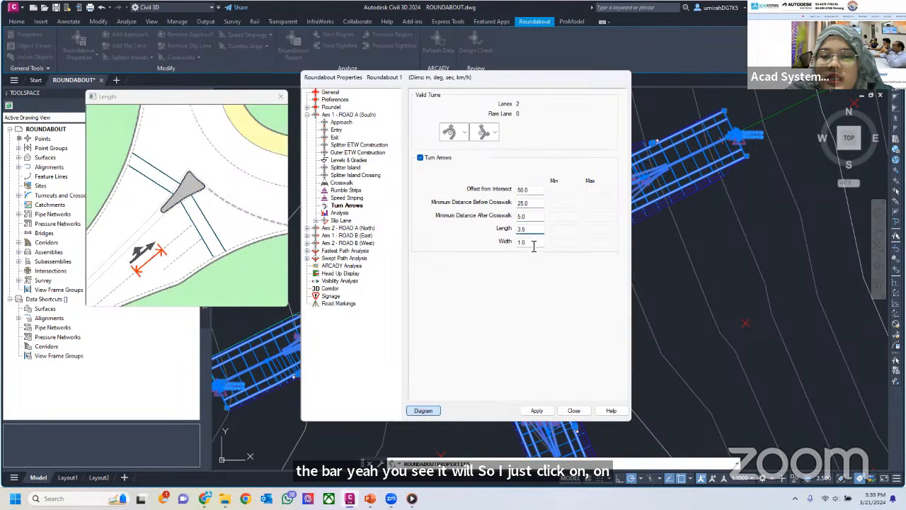
# Examine the diagrams for the turn arrows' offset from intersect, minimum distances before and after the crosswalk, length and width
pyautogui.click(537, 190)
pyautogui.click(536, 204)
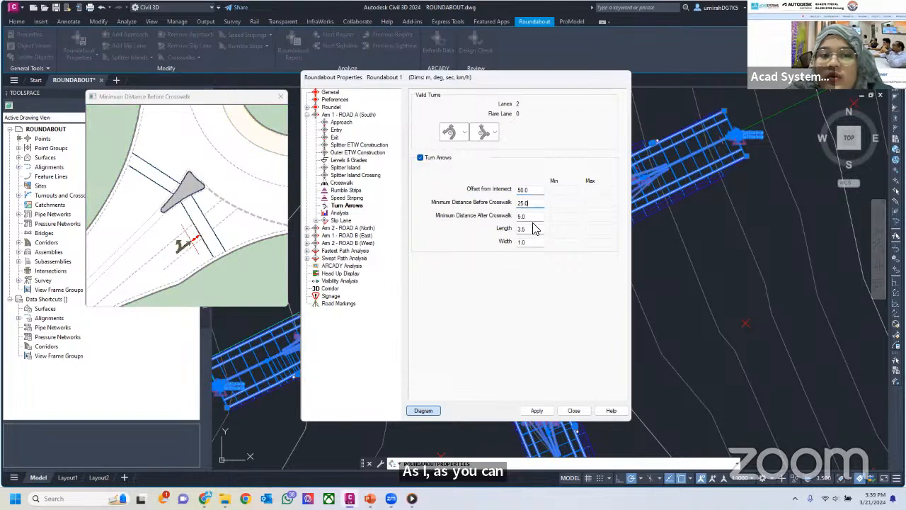
pyautogui.click(536, 190)
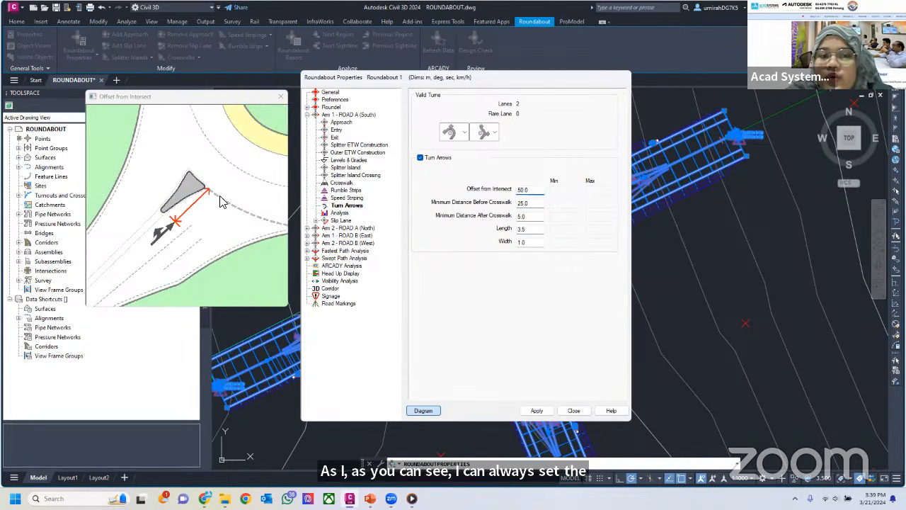
pyautogui.click(535, 203)
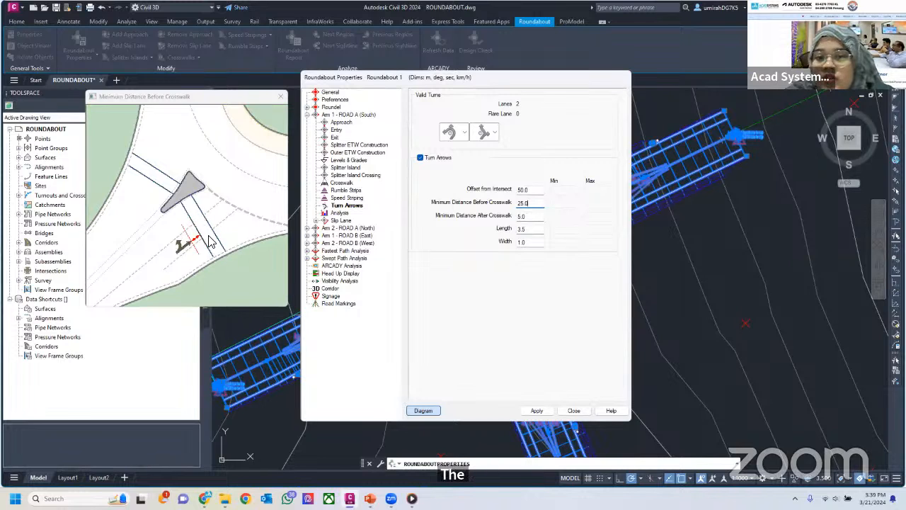
pyautogui.click(532, 216)
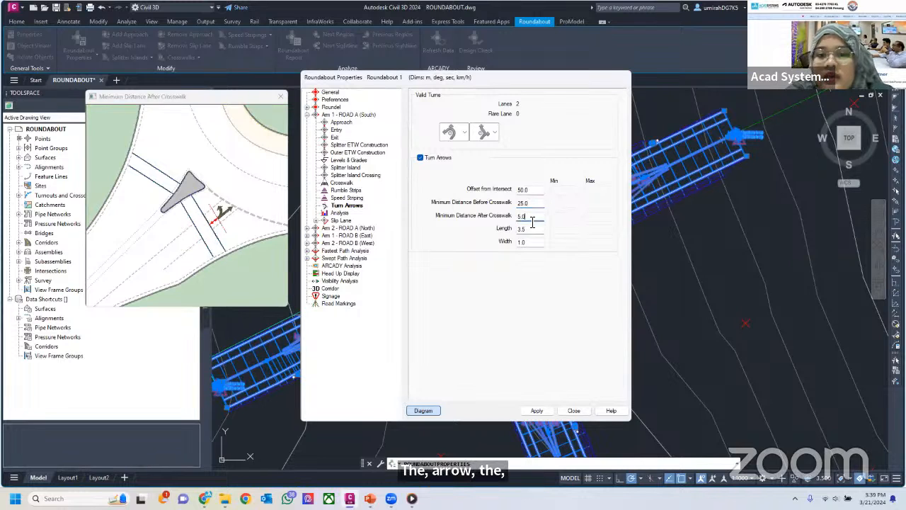
pyautogui.click(532, 229)
pyautogui.click(533, 242)
pyautogui.click(533, 230)
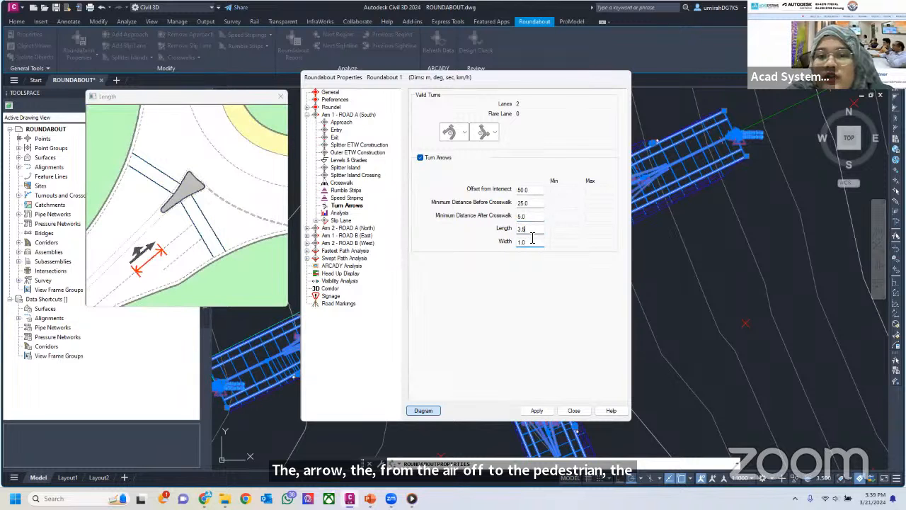
pyautogui.click(531, 243)
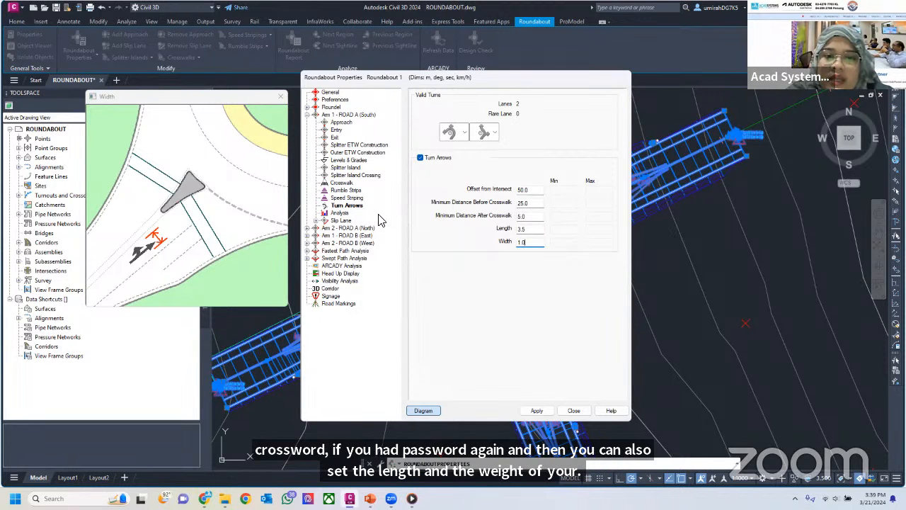
# Review Arm 1's capacity analysis input values, and try the single slip lane option, leaving the slip lane disabled
pyautogui.click(340, 213)
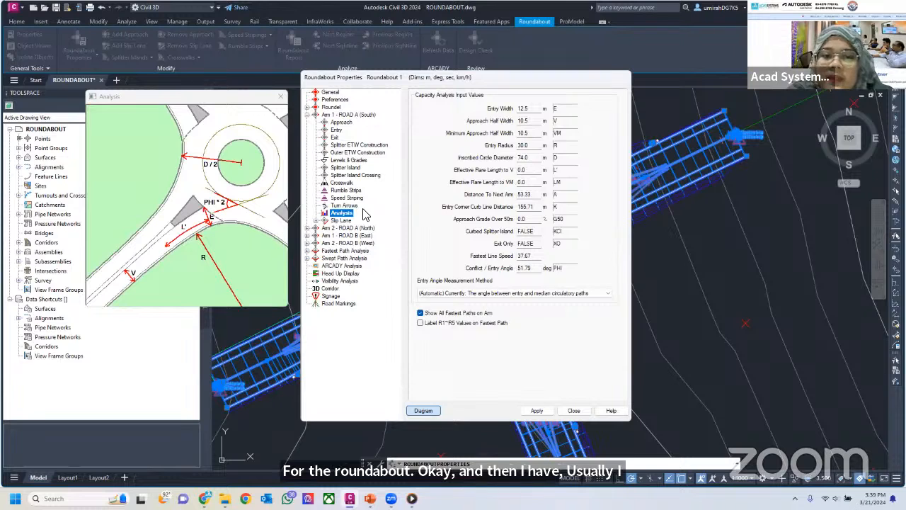
pyautogui.click(316, 220)
pyautogui.click(342, 222)
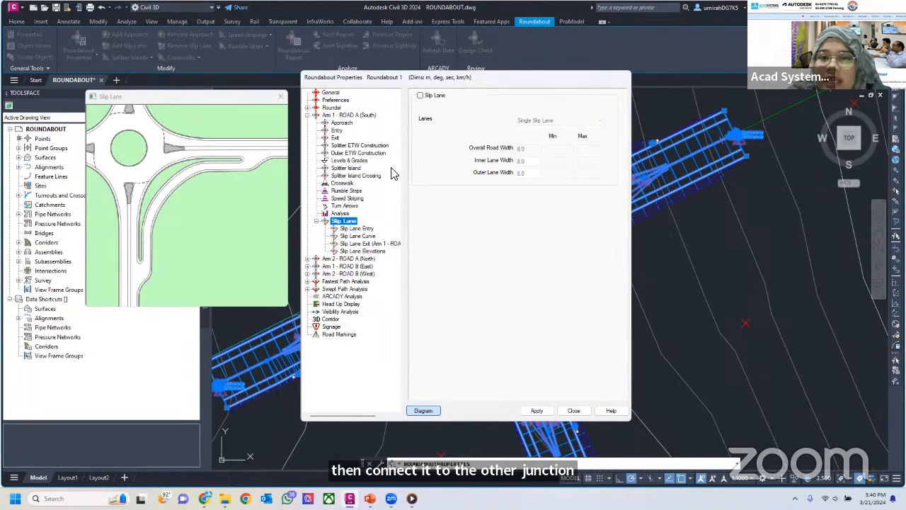
pyautogui.click(420, 96)
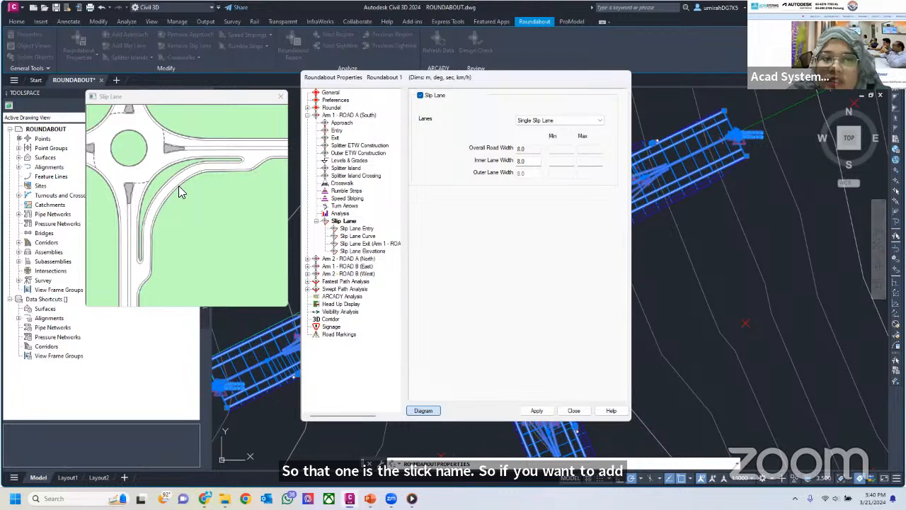
pyautogui.click(420, 95)
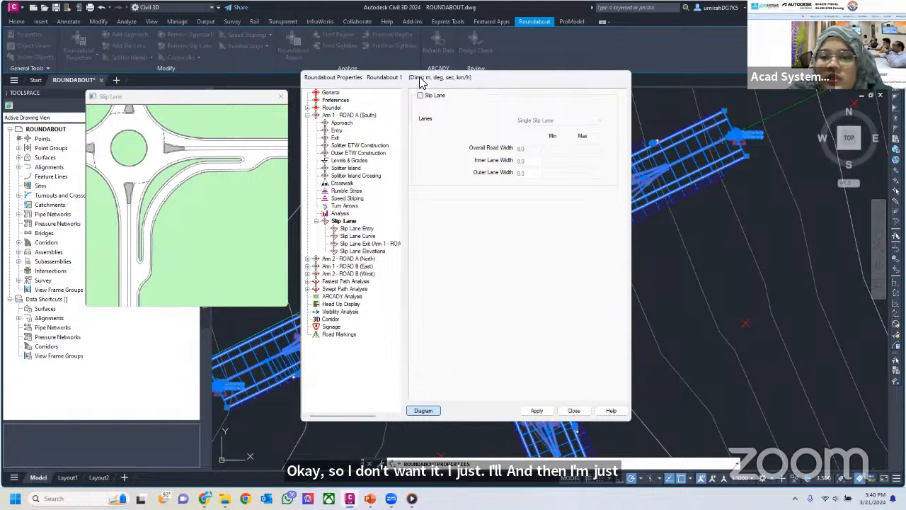
# Apply the Arm 1 settings to the roundabout, and move the properties dialog aside to inspect the drawing
pyautogui.moveTo(420, 82); pyautogui.dragTo(542, 62)
pyautogui.click(660, 390)
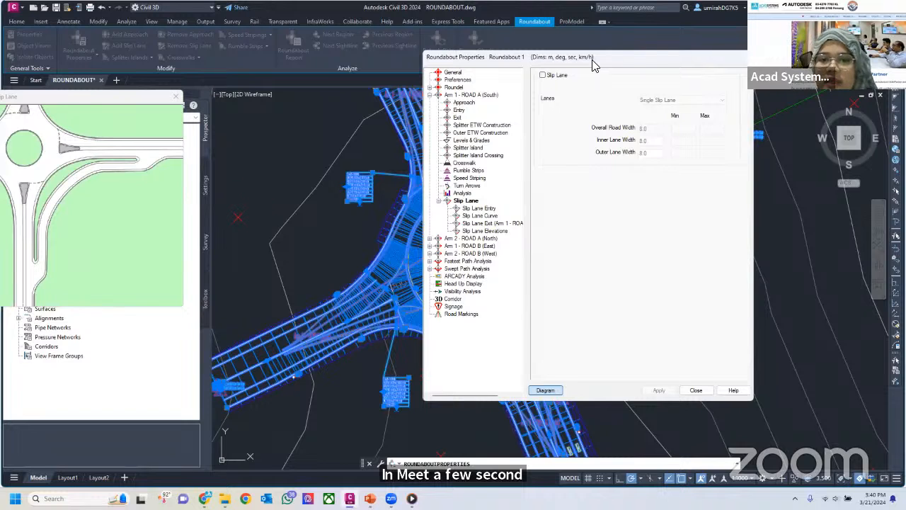
pyautogui.moveTo(593, 64); pyautogui.dragTo(828, 61)
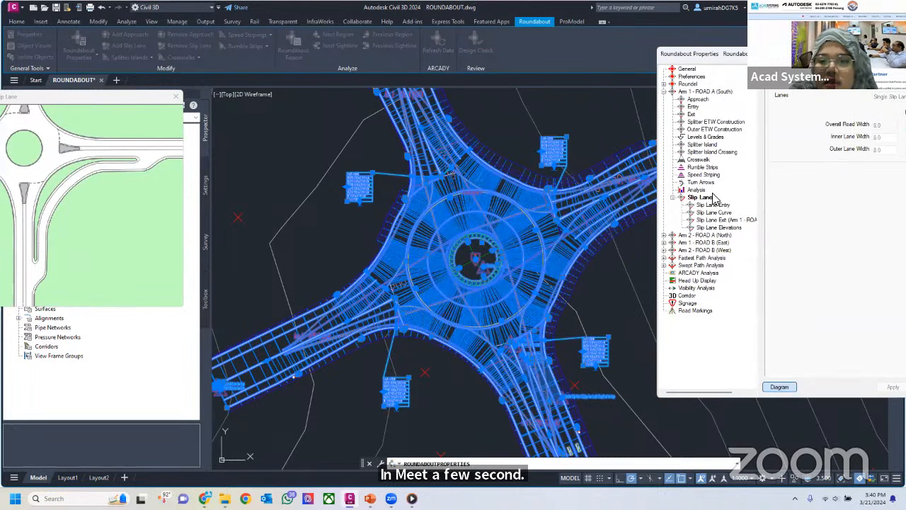
pyautogui.moveTo(729, 58); pyautogui.dragTo(436, 46)
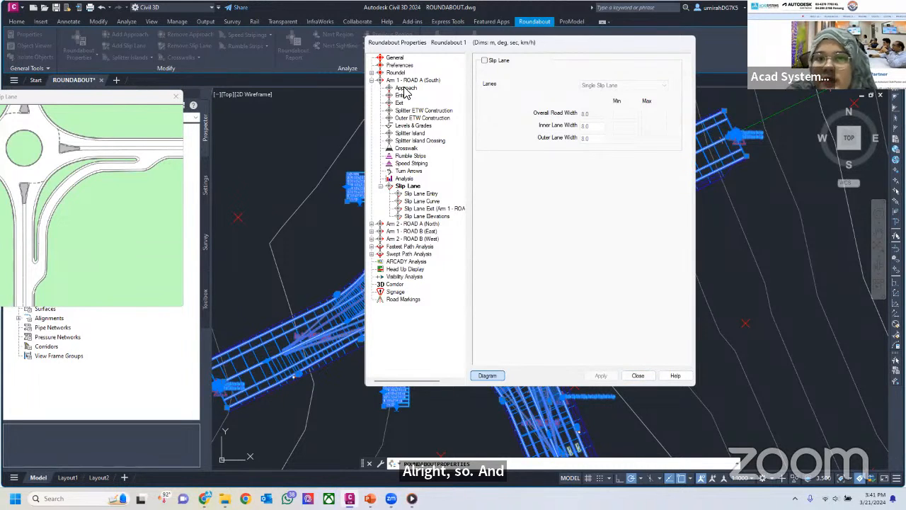
# Select all sightlines for the roundabout's visibility analysis, covering circulatory visibility and all four arms
pyautogui.click(406, 263)
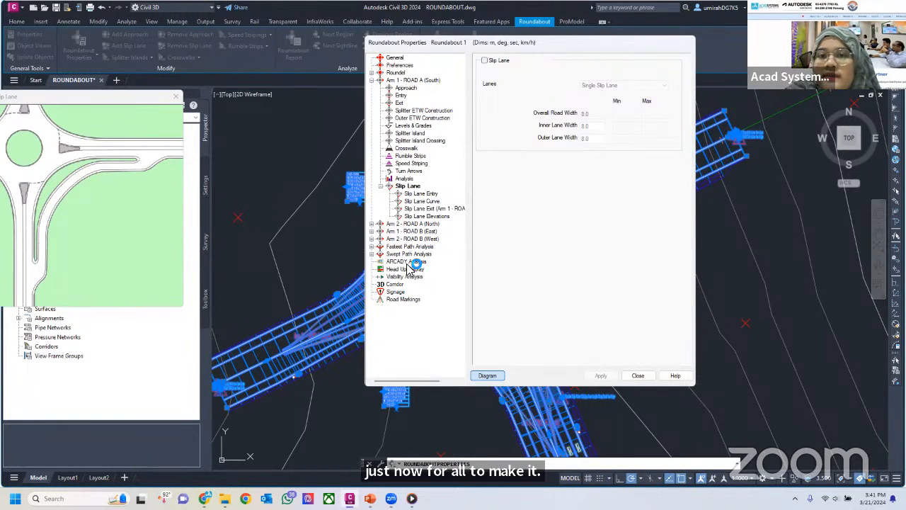
pyautogui.moveTo(90, 97); pyautogui.dragTo(245, 53)
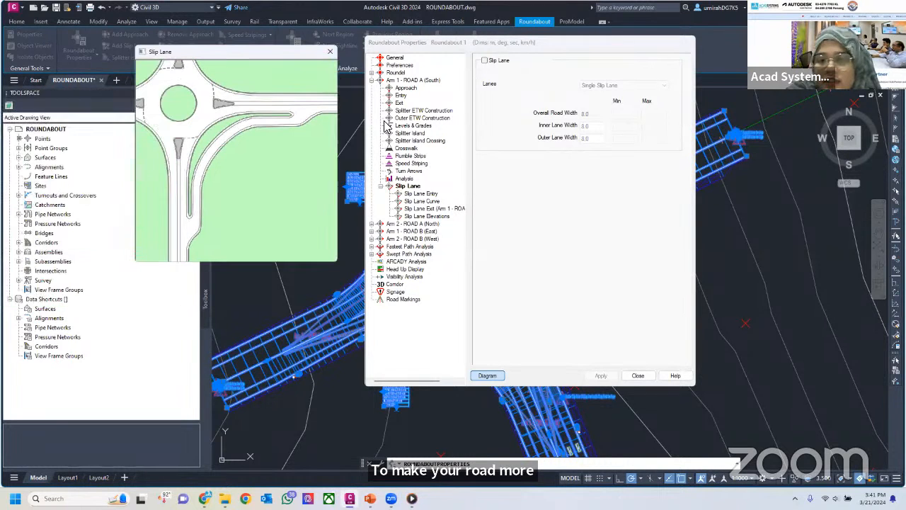
pyautogui.click(407, 264)
pyautogui.click(405, 269)
pyautogui.click(407, 277)
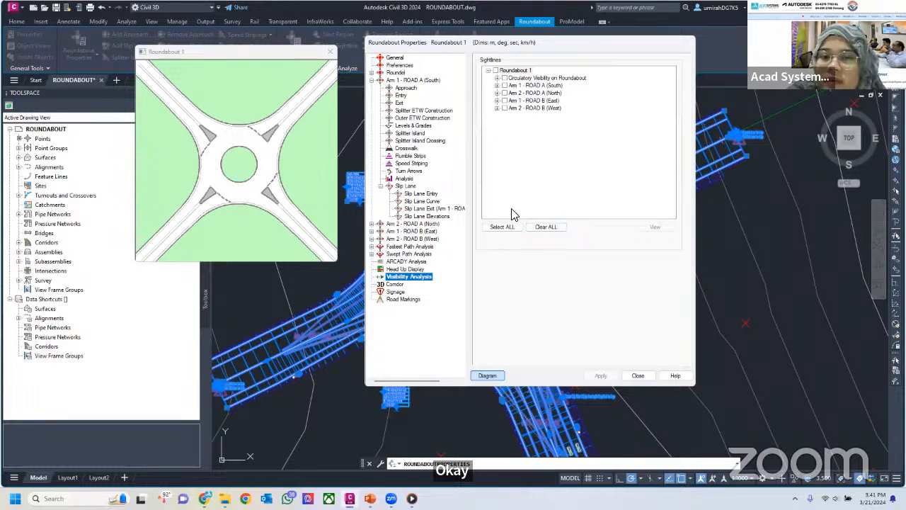
pyautogui.click(507, 228)
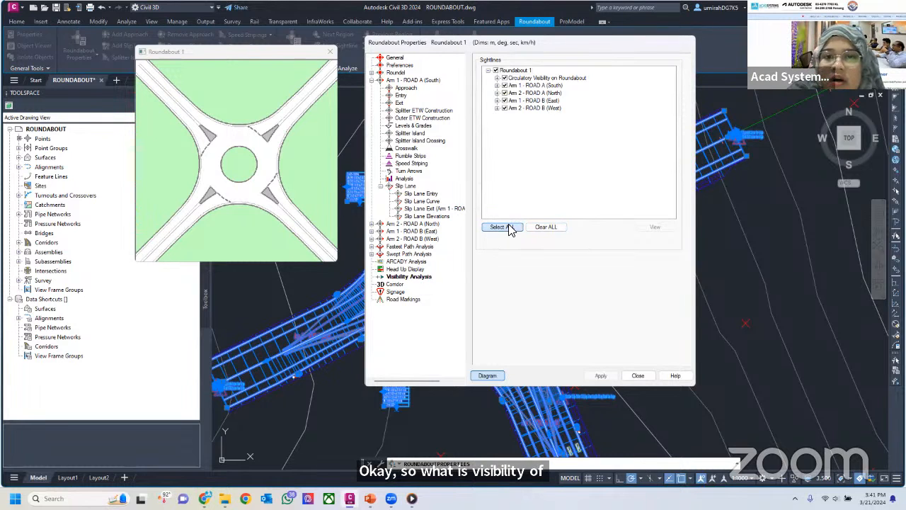
# Review the roundabout's corridor creation options and its list of signs for each arm
pyautogui.click(396, 284)
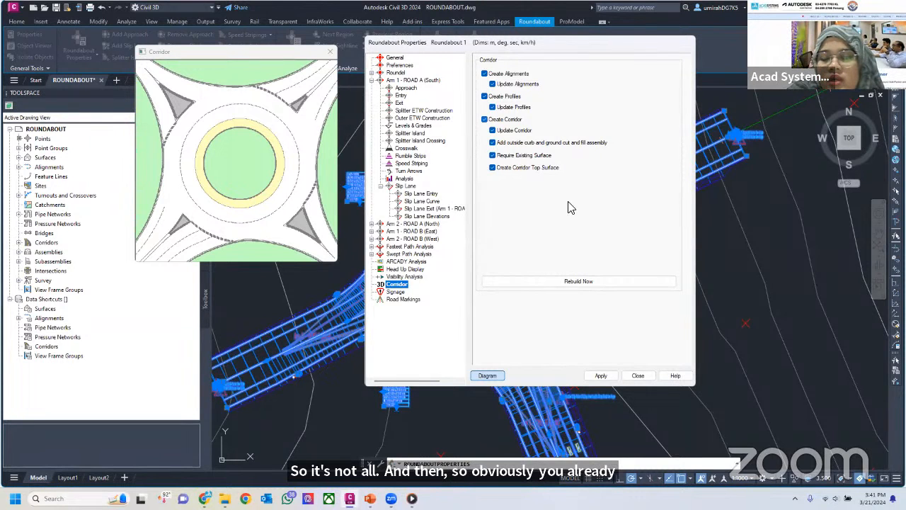
pyautogui.click(396, 292)
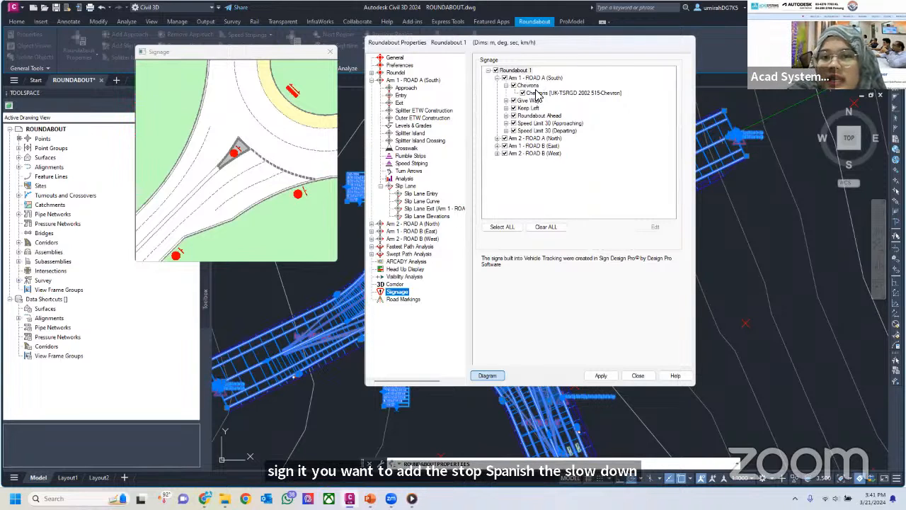
# Review the roundabout's road marking options, apply the roundabout properties and close the dialog
pyautogui.click(421, 299)
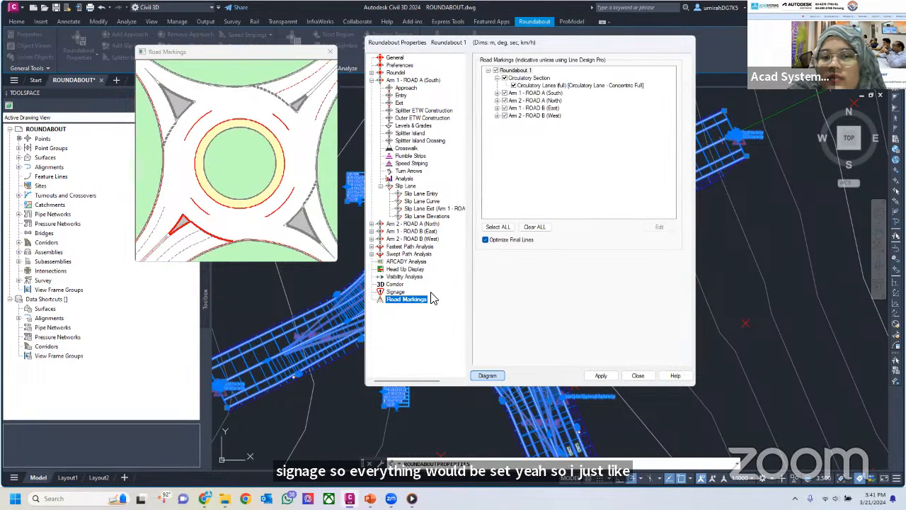
pyautogui.click(602, 376)
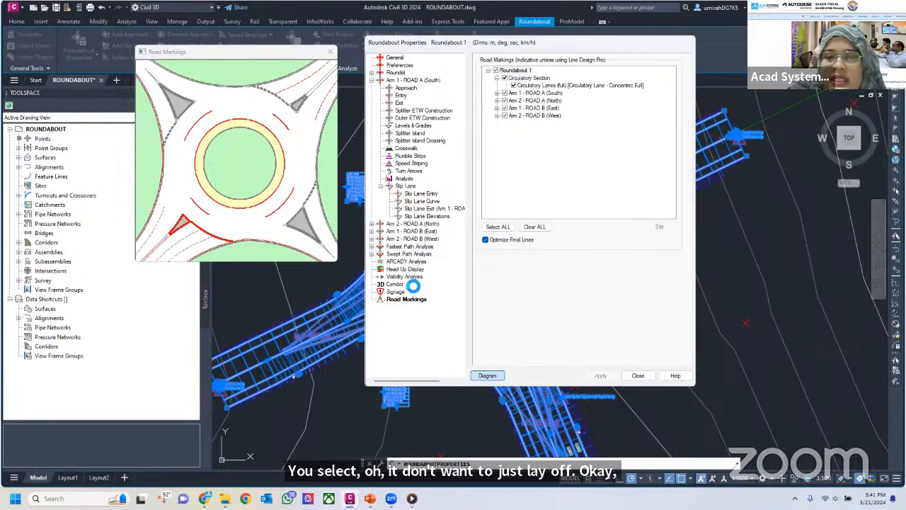
pyautogui.click(639, 376)
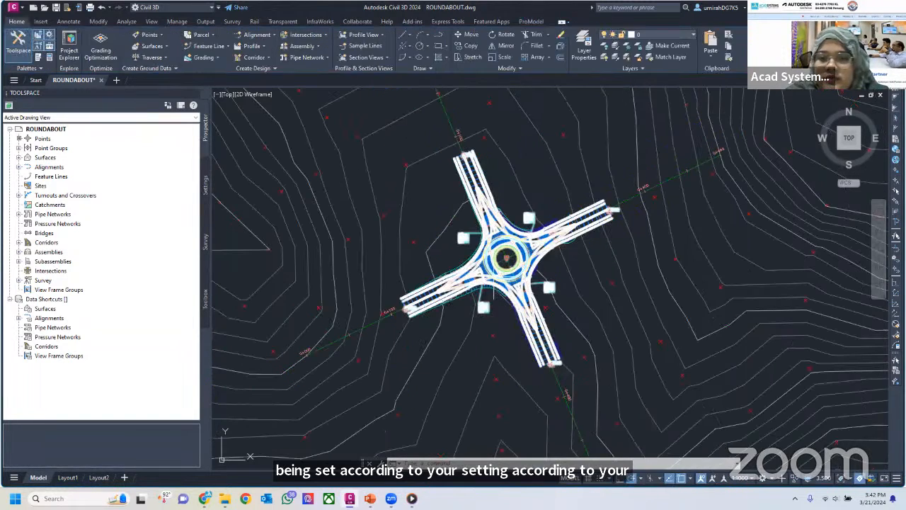
# Inspect the roundabout corridor in the Object Viewer from a tilted 3D angle, and return to the drawing
pyautogui.scroll(2, 478, 306)
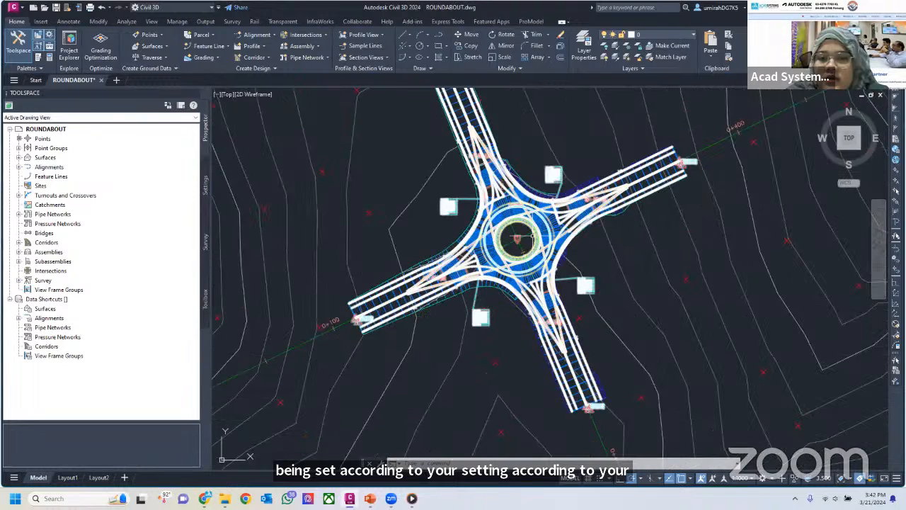
pyautogui.scroll(6, 533, 236)
pyautogui.scroll(-6, 561, 232)
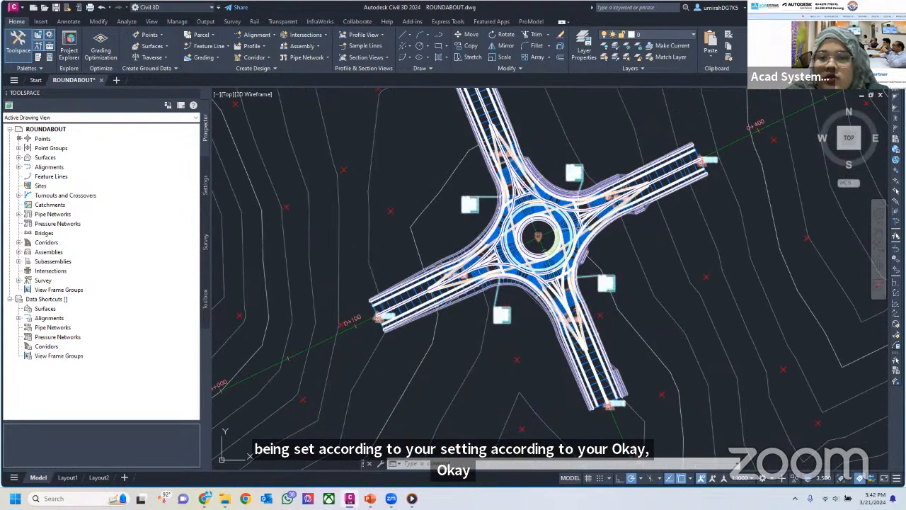
pyautogui.click(569, 229)
pyautogui.rightClick(576, 227)
pyautogui.click(638, 434)
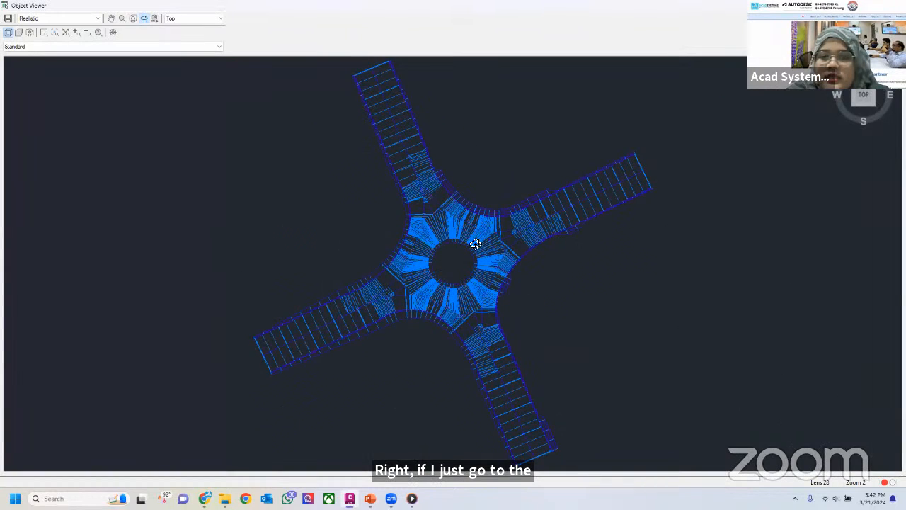
pyautogui.moveTo(475, 241)
pyautogui.mouseDown()
pyautogui.moveTo(455, 245)
pyautogui.moveTo(466, 175)
pyautogui.moveTo(465, 234)
pyautogui.moveTo(476, 253)
pyautogui.mouseUp()
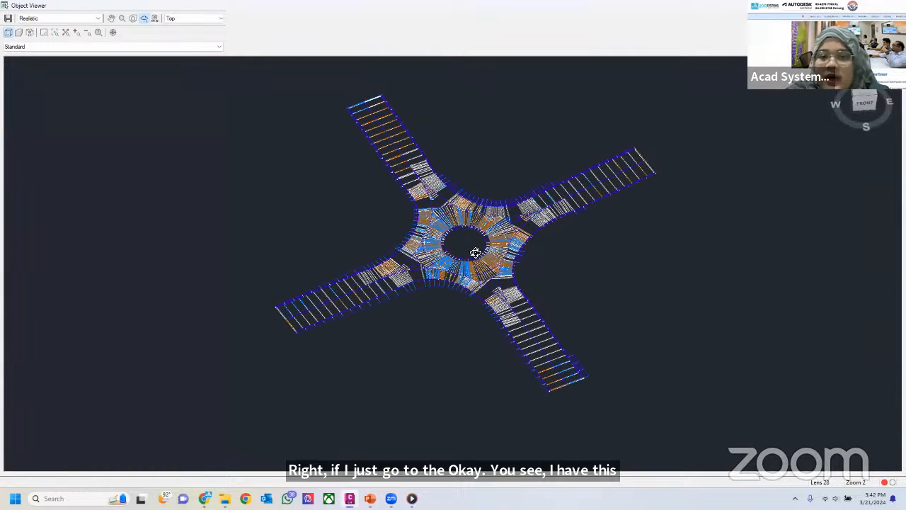
pyautogui.scroll(3, 489, 228)
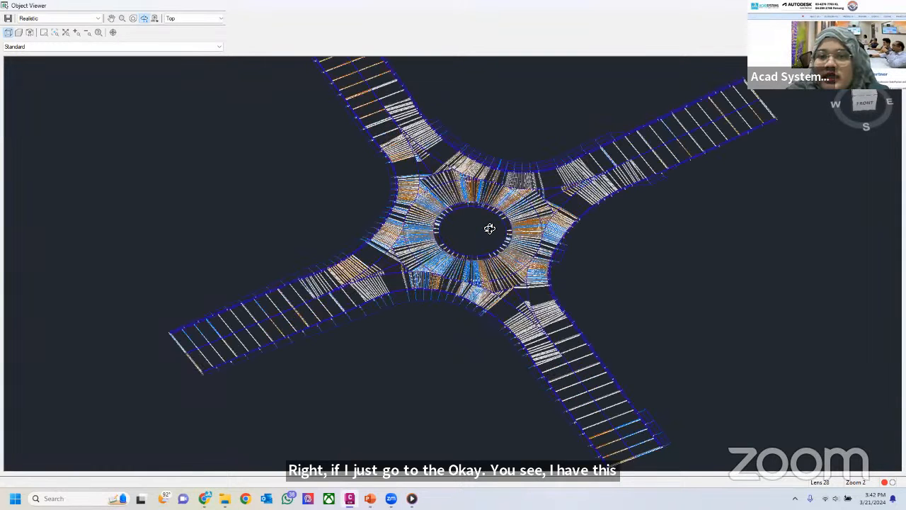
pyautogui.scroll(-3, 490, 228)
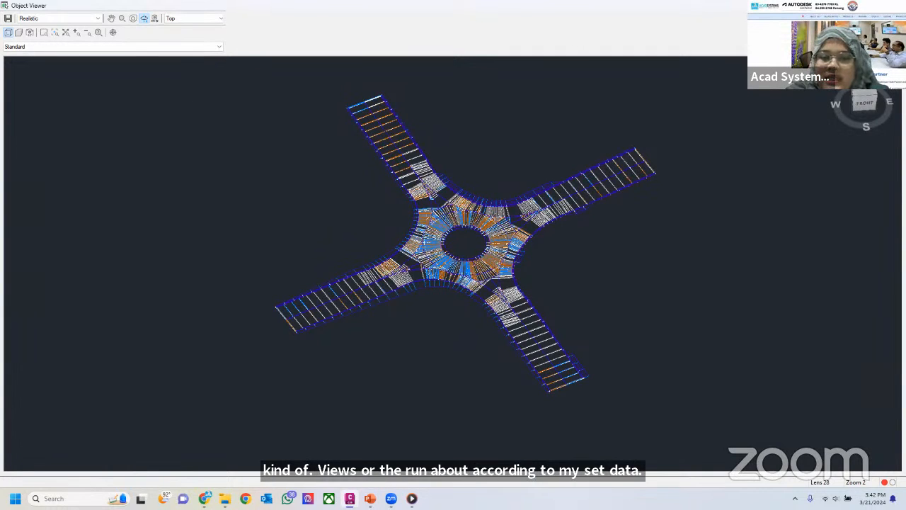
pyautogui.press('Escape')
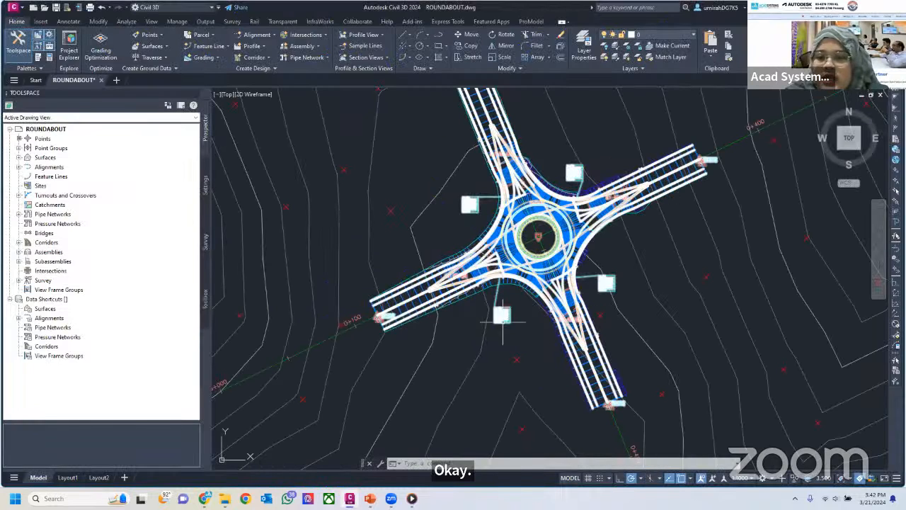
# Display the ready-made assemblies in the tool palettes and look over the intersection and roundabout ones
pyautogui.moveTo(511, 299)
pyautogui.mouseDown(button='middle')
pyautogui.moveTo(416, 291)
pyautogui.moveTo(472, 314)
pyautogui.mouseUp(button='middle')
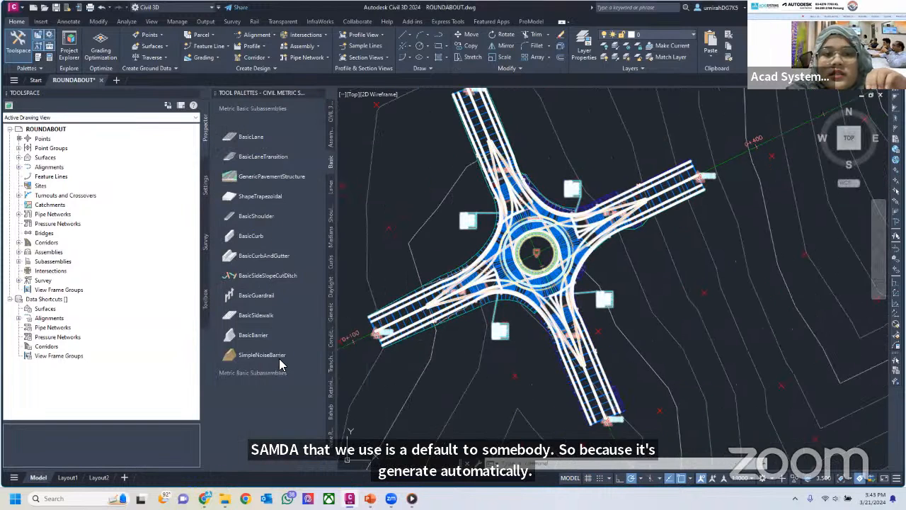
pyautogui.click(331, 137)
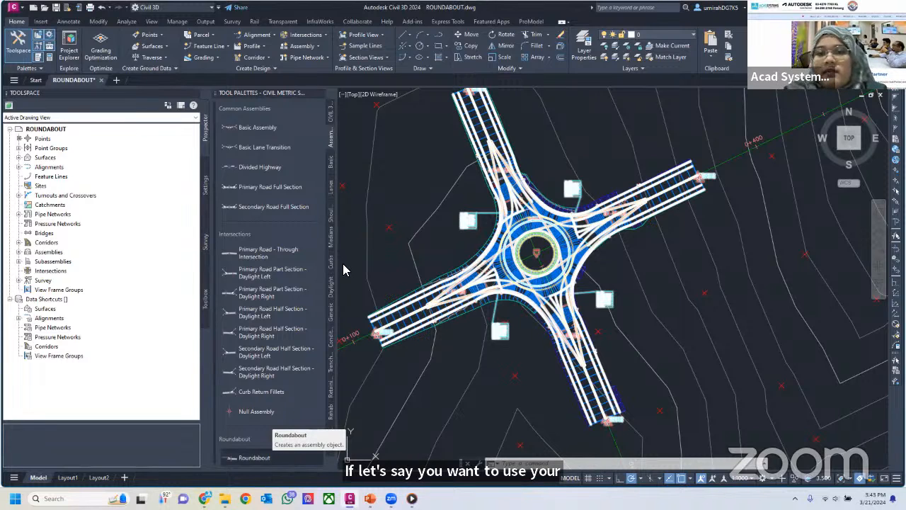
pyautogui.press('Escape')
pyautogui.press('Escape')
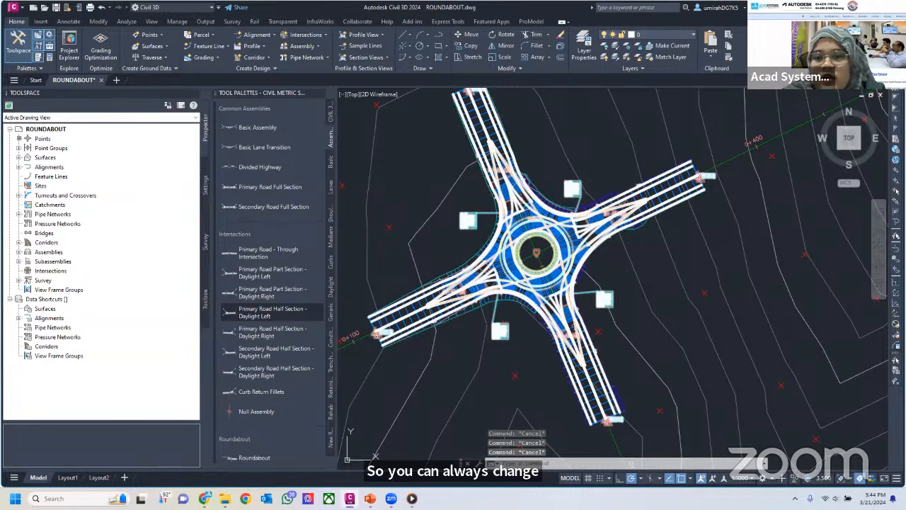
pyautogui.click(601, 193)
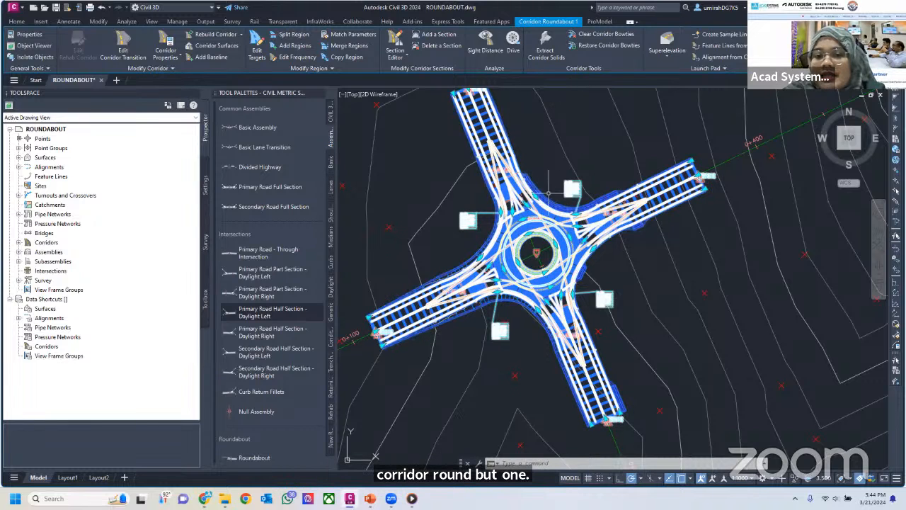
pyautogui.press('Escape')
pyautogui.press('Escape')
pyautogui.click(630, 207)
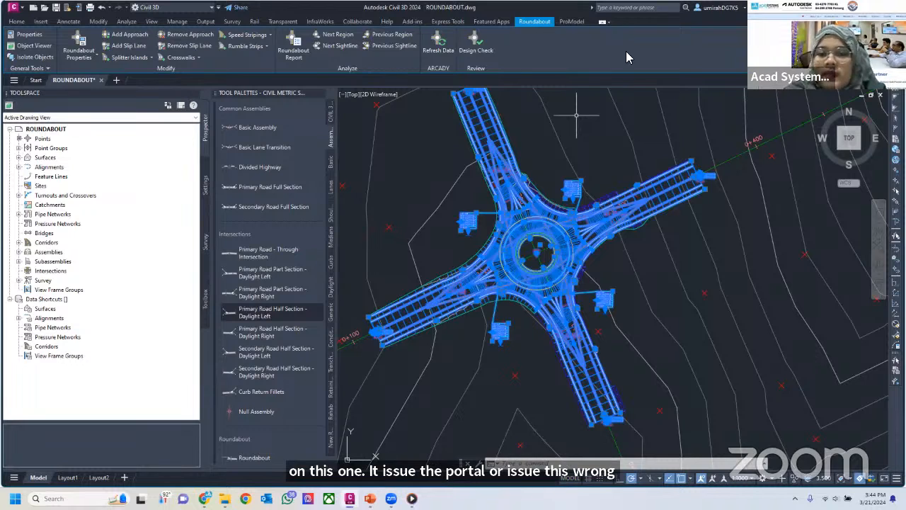
pyautogui.press('Escape')
pyautogui.press('Escape')
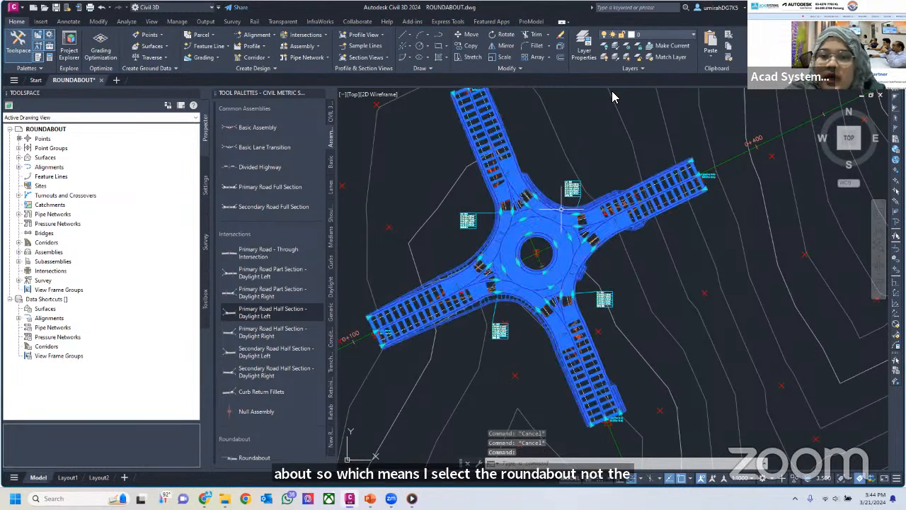
# Review the assemblies available for the Arm 1 - ROAD A Outer Curb Entry Verge region in the roundabout's corridor properties, without changing the assignment
pyautogui.click(579, 211)
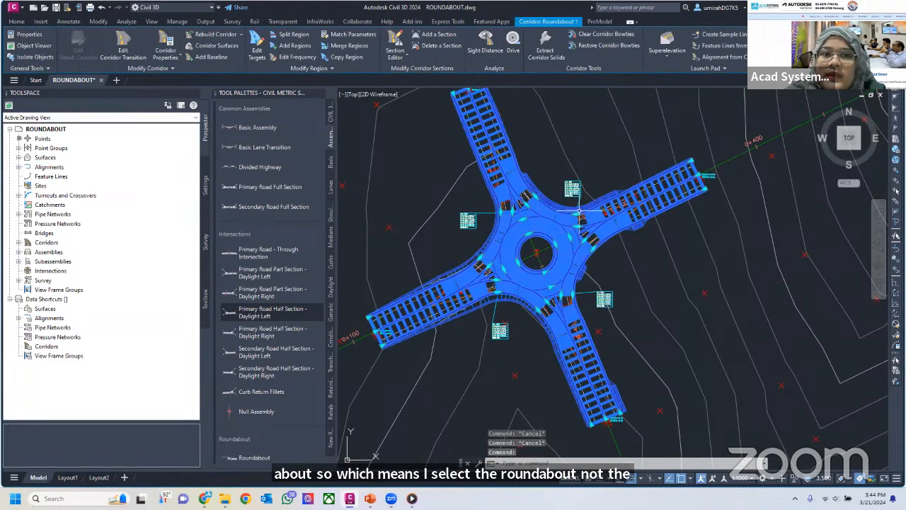
pyautogui.click(166, 41)
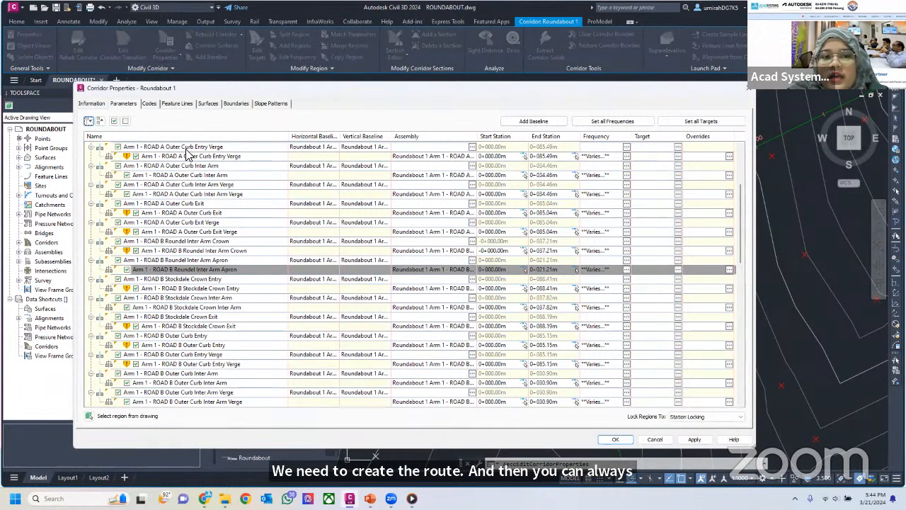
pyautogui.click(456, 157)
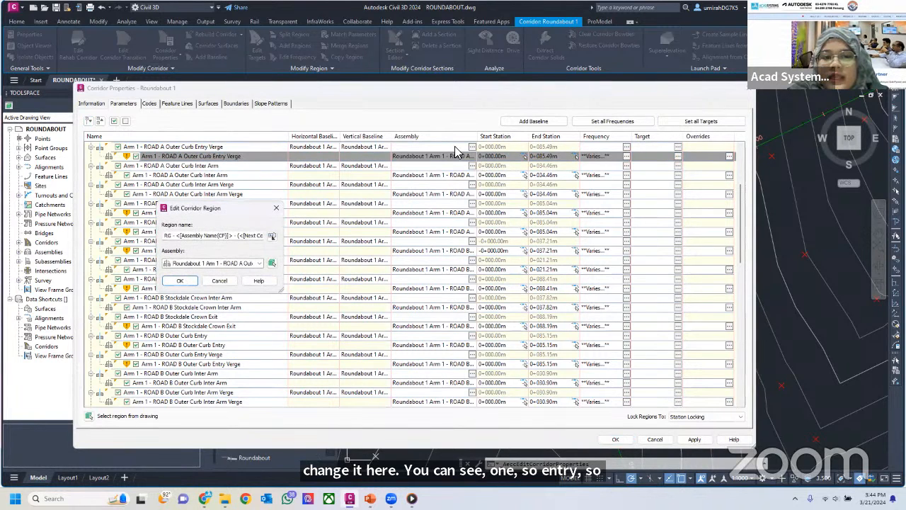
pyautogui.click(260, 264)
pyautogui.scroll(-5, 257, 359)
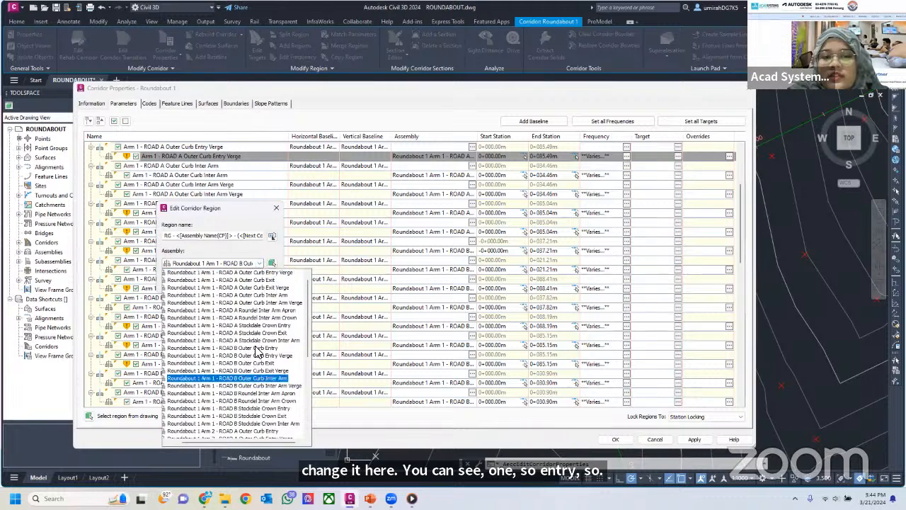
pyautogui.scroll(5, 256, 333)
pyautogui.scroll(-5, 252, 284)
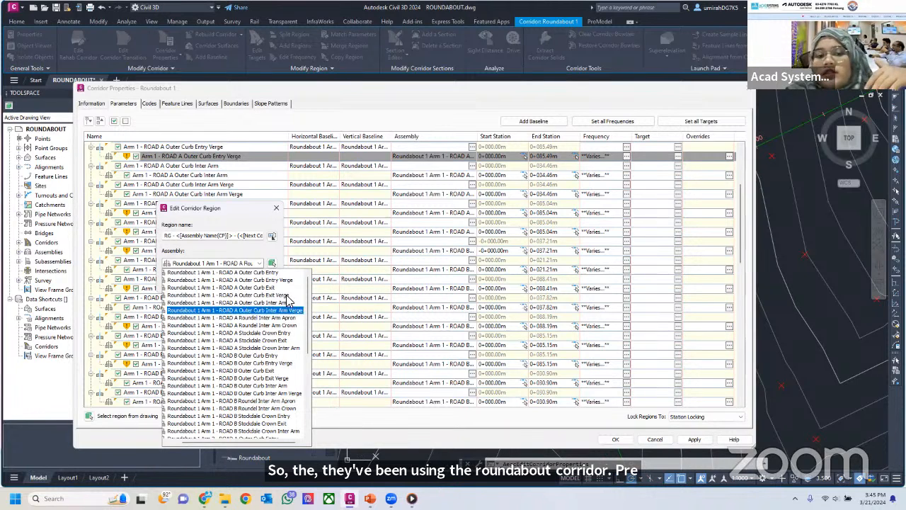
pyautogui.scroll(-1, 242, 312)
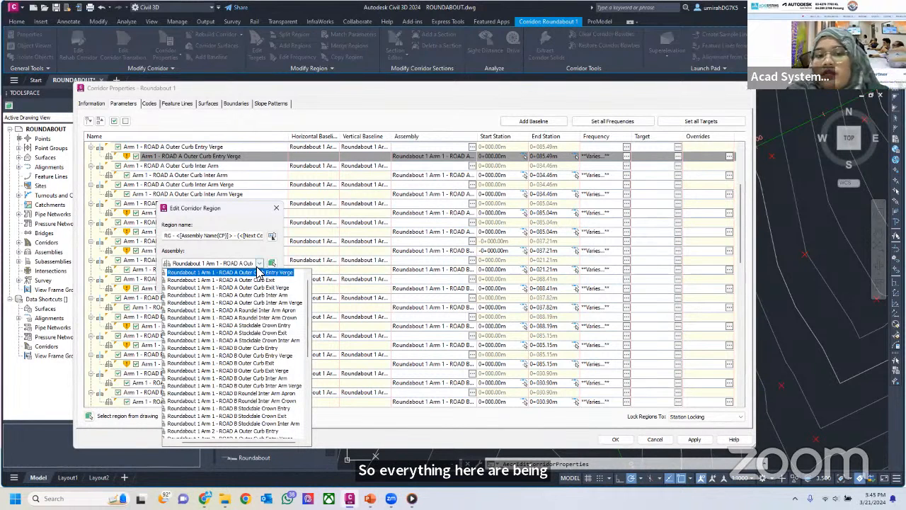
pyautogui.scroll(1, 241, 320)
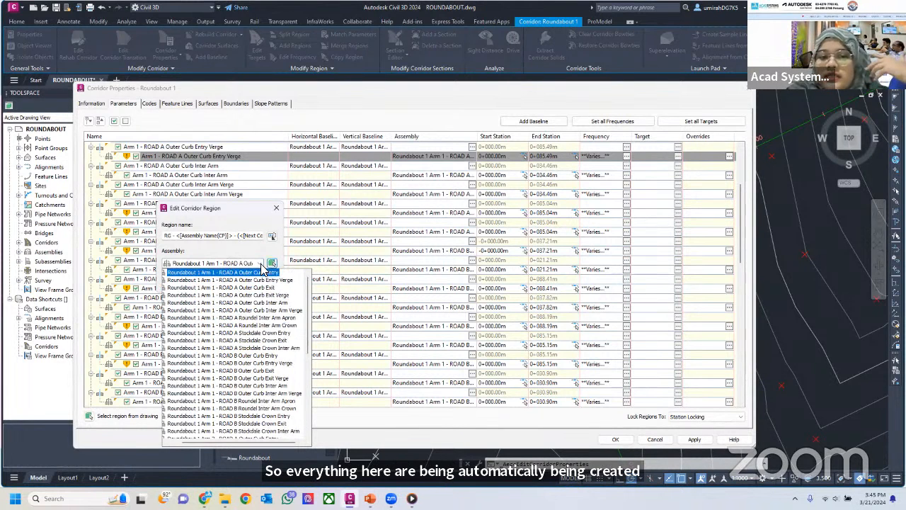
pyautogui.click(268, 240)
pyautogui.click(276, 211)
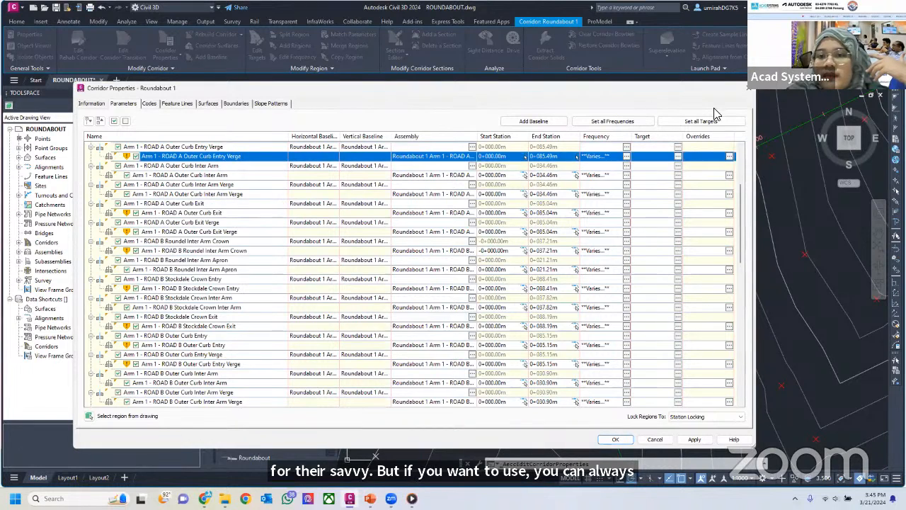
pyautogui.click(748, 88)
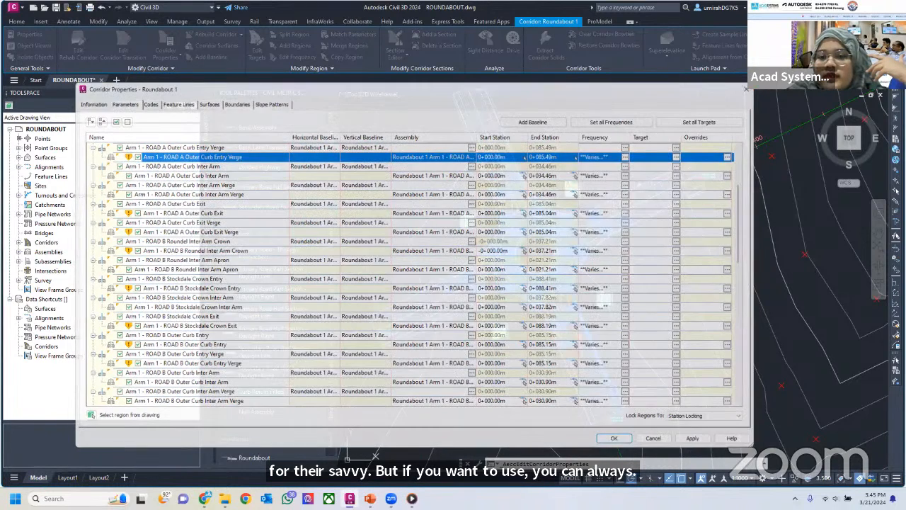
# Examine the column of assemblies generated for the roundabout corridor, beyond the terrain surface in the drawing
pyautogui.scroll(-5, 795, 144)
pyautogui.moveTo(796, 143)
pyautogui.mouseDown(button='middle')
pyautogui.moveTo(579, 281)
pyautogui.moveTo(577, 307)
pyautogui.mouseUp(button='middle')
pyautogui.scroll(2, 543, 242)
pyautogui.scroll(3, 543, 242)
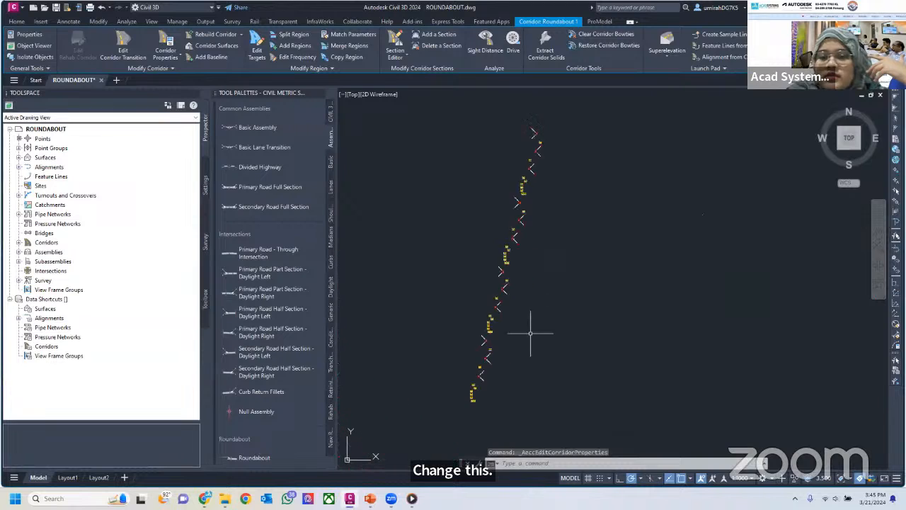
pyautogui.scroll(4, 550, 127)
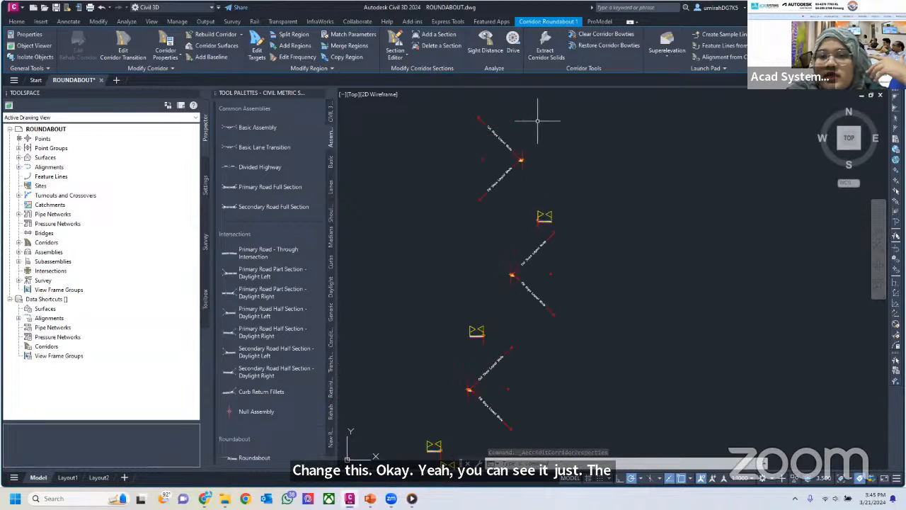
pyautogui.moveTo(497, 320); pyautogui.dragTo(533, 183, button='middle')
pyautogui.moveTo(511, 260); pyautogui.dragTo(543, 170, button='middle')
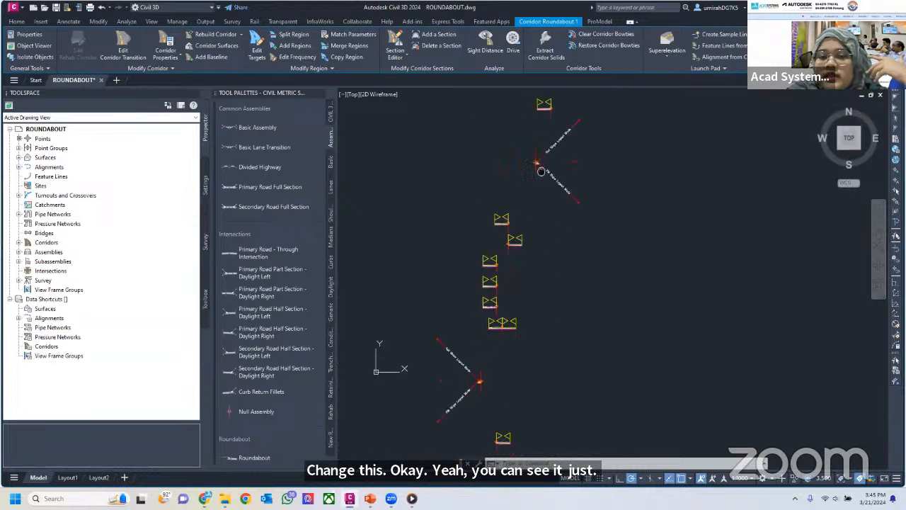
pyautogui.moveTo(507, 288); pyautogui.dragTo(531, 208, button='middle')
pyautogui.scroll(4, 530, 233)
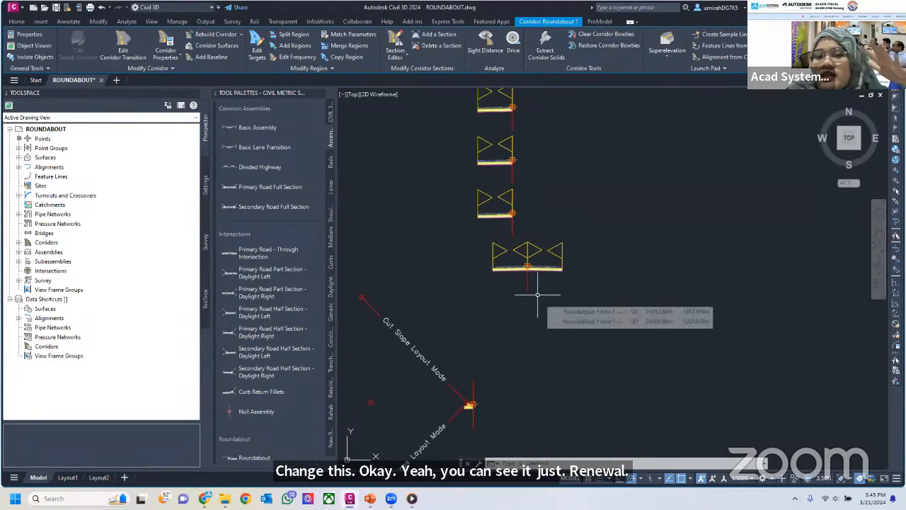
pyautogui.scroll(-5, 542, 304)
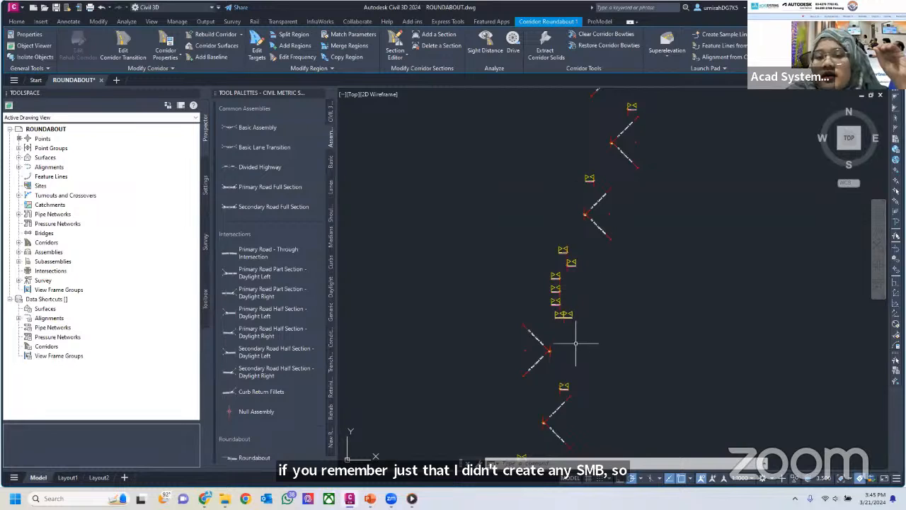
pyautogui.moveTo(576, 245)
pyautogui.mouseDown(button='middle')
pyautogui.moveTo(569, 330)
pyautogui.moveTo(565, 250)
pyautogui.moveTo(592, 154)
pyautogui.mouseUp(button='middle')
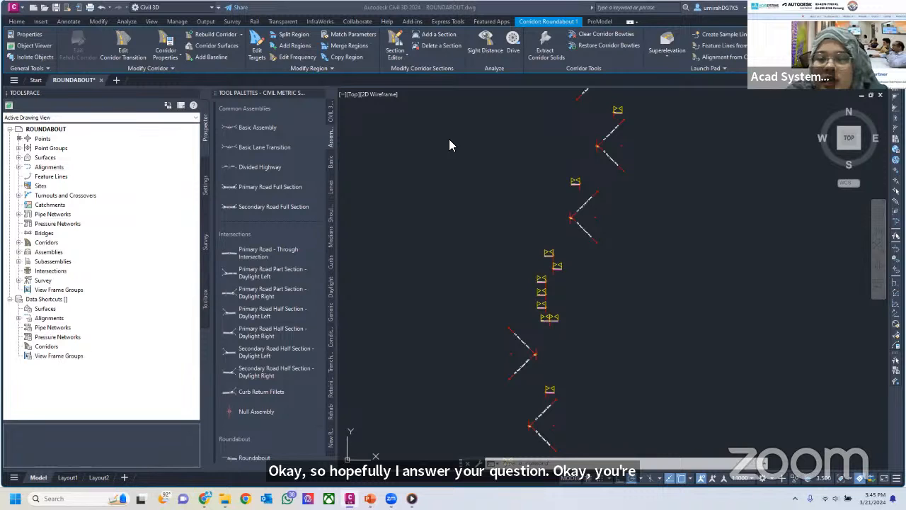
# Bring the roundabout back into view and clear the corridor selection
pyautogui.scroll(-6, 631, 270)
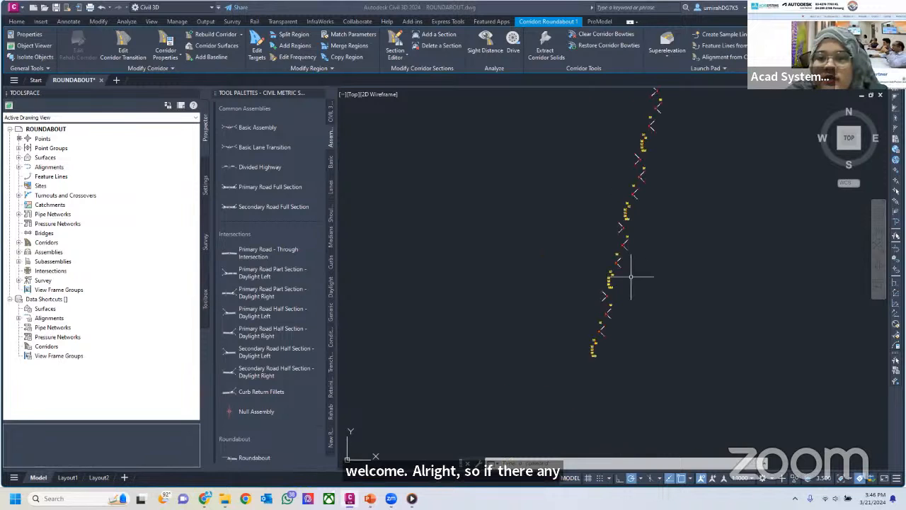
pyautogui.scroll(-2, 653, 181)
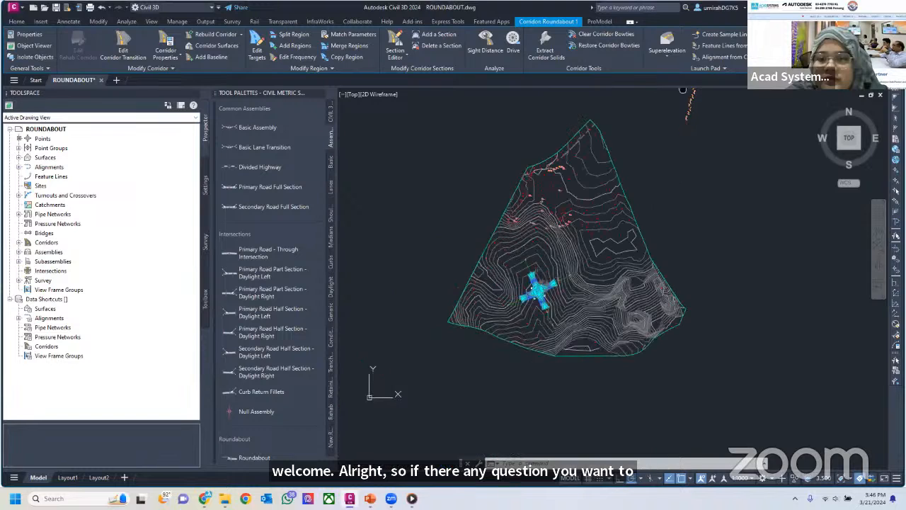
pyautogui.scroll(5, 581, 220)
pyautogui.press('Escape')
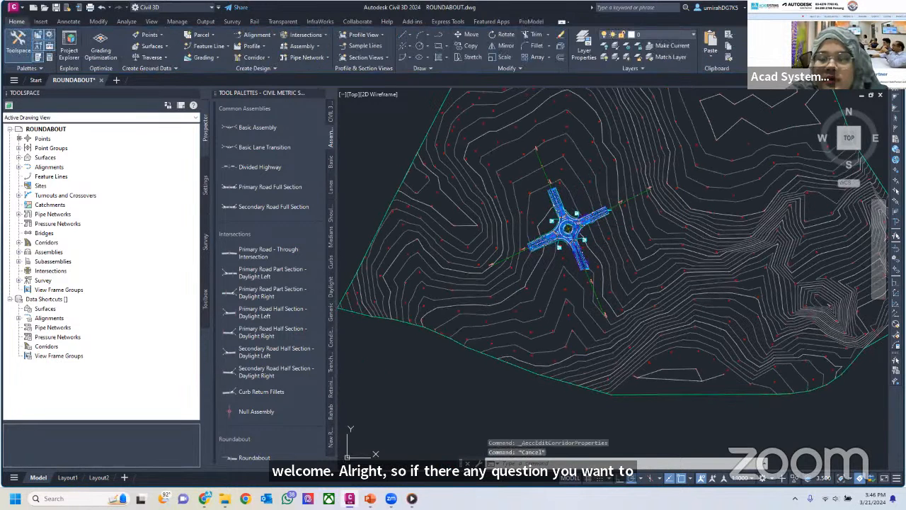
pyautogui.scroll(3, 552, 158)
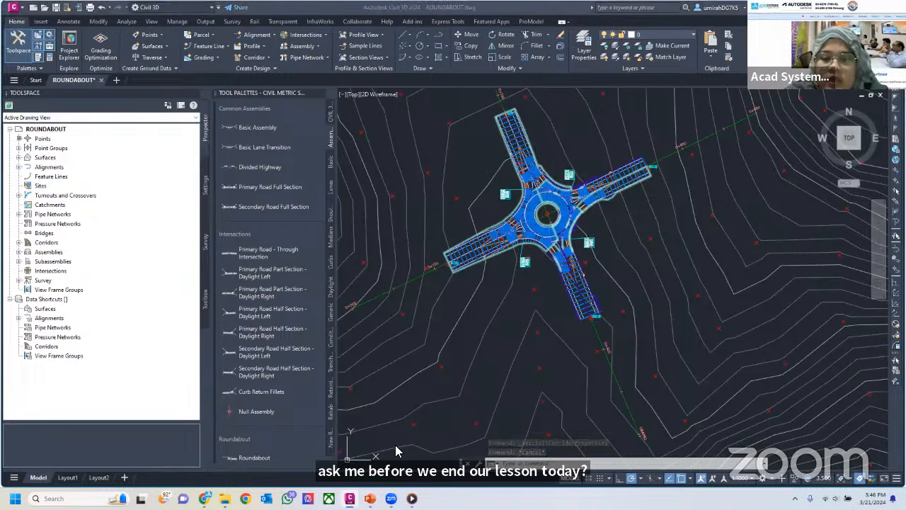
# Switch to Chrome and open the Acad Systems website, acadsystems.com, in a new browser tab
pyautogui.click(417, 13)
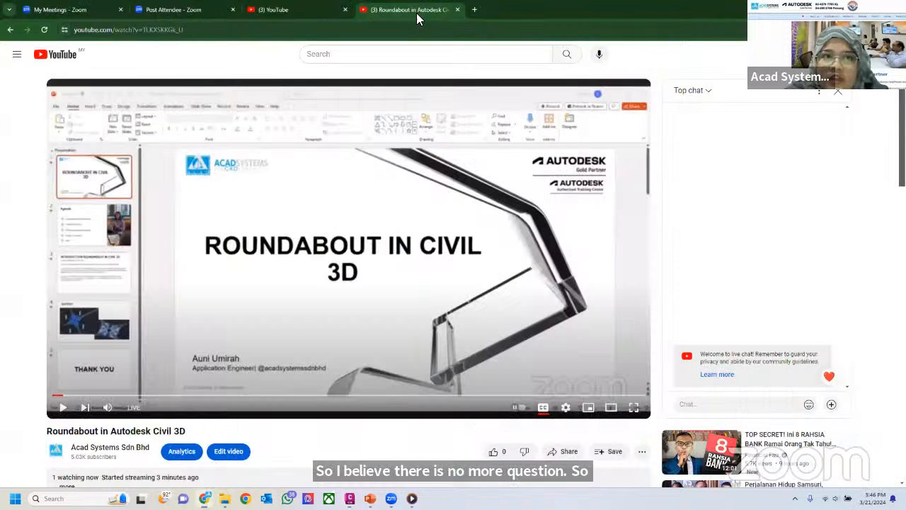
pyautogui.click(473, 15)
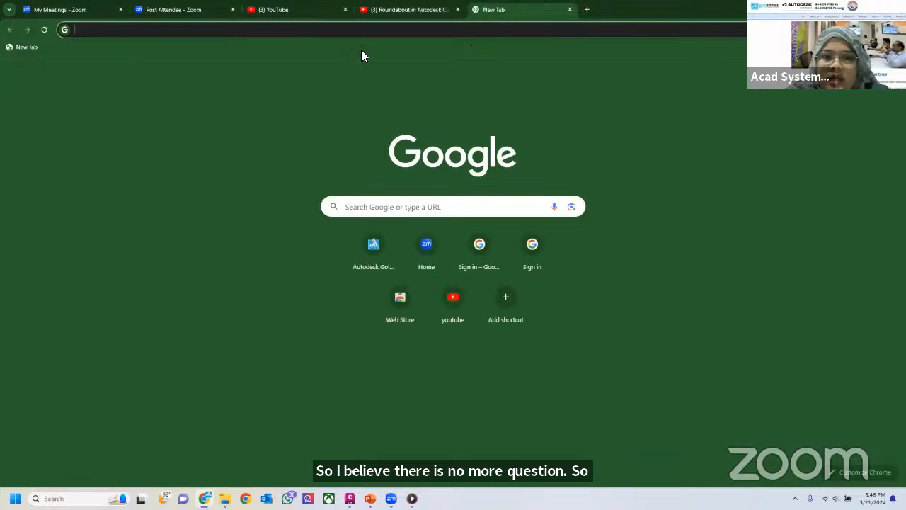
pyautogui.click(356, 26)
pyautogui.write('ACAD')
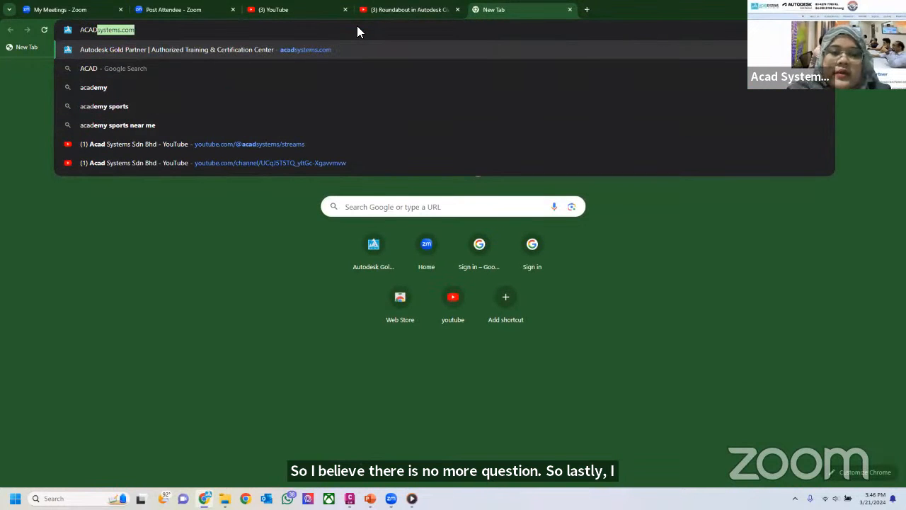
pyautogui.press('Return')
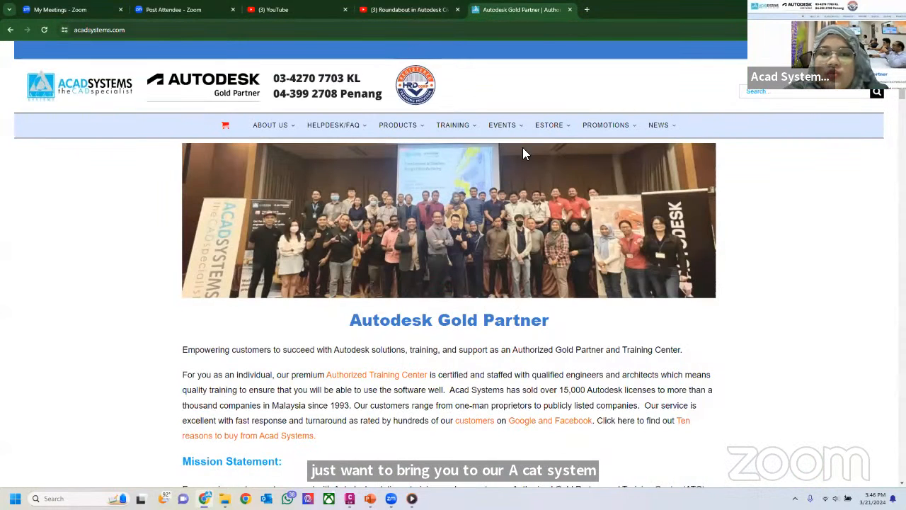
# Look over the Acad Systems site's Autodesk products, promotions, free online lessons and 2024 training schedule
pyautogui.moveTo(415, 128)
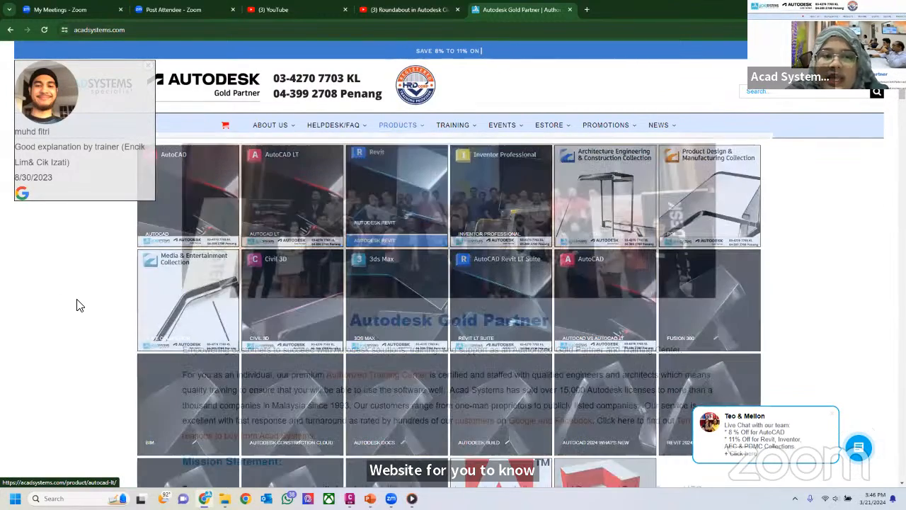
pyautogui.scroll(-10, 80, 305)
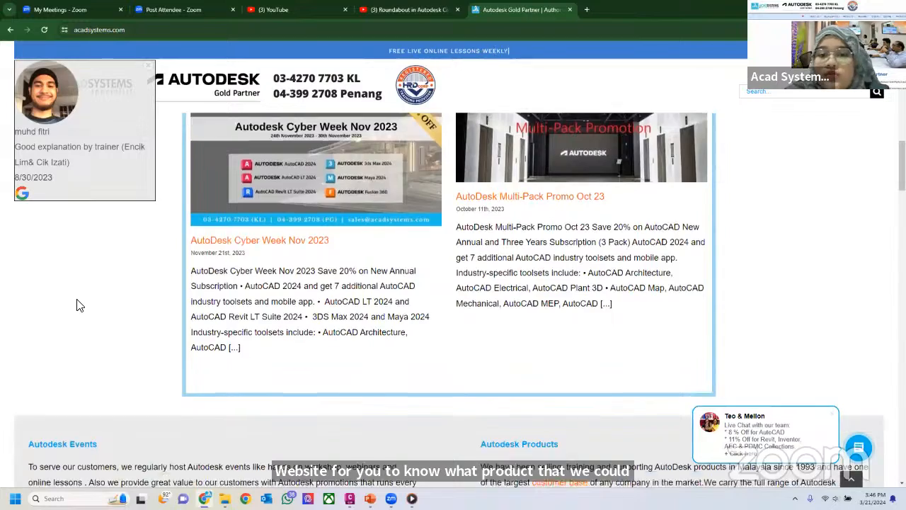
pyautogui.scroll(-12, 80, 305)
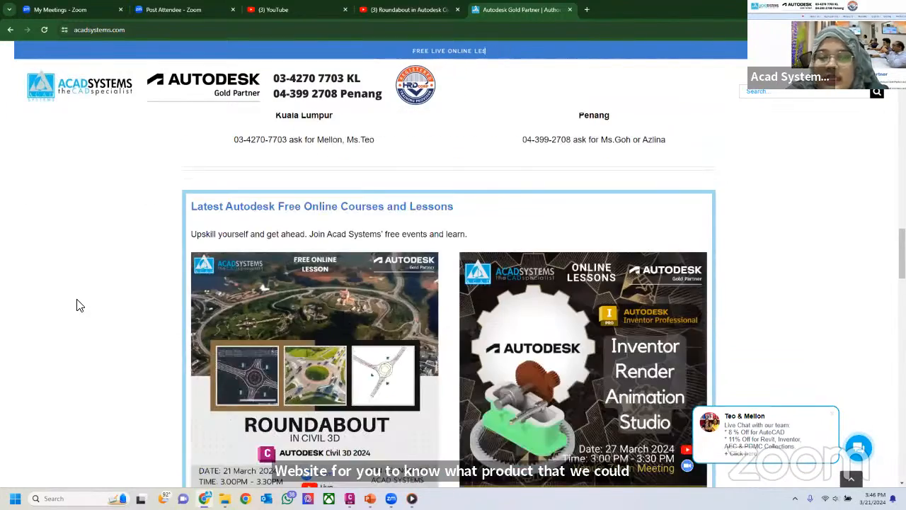
pyautogui.scroll(-10, 80, 306)
pyautogui.scroll(-6, 580, 334)
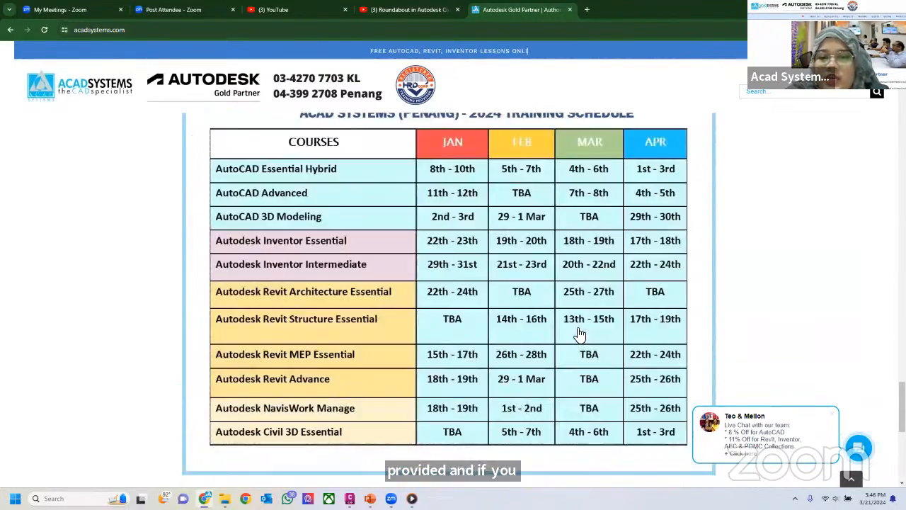
pyautogui.scroll(-10, 580, 334)
# Open the Acad Systems YouTube channel from the website and browse its live-streamed lessons
pyautogui.click(631, 186)
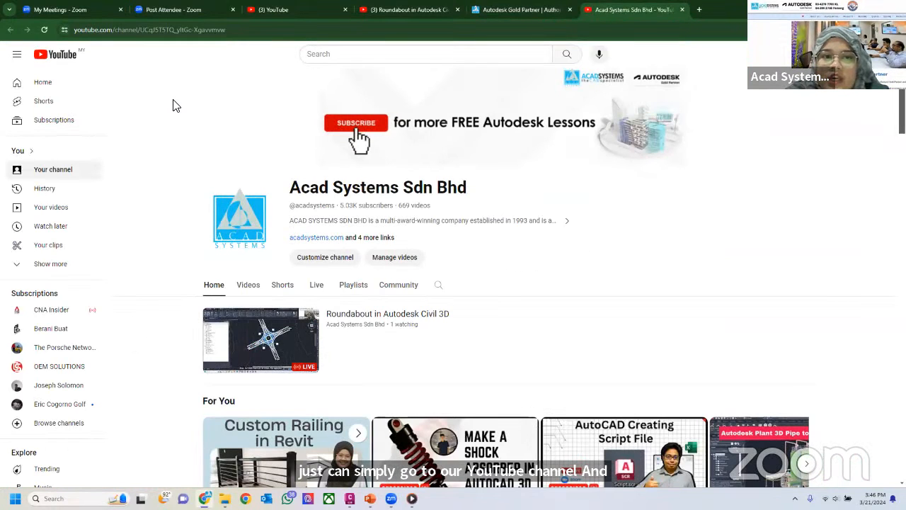
pyautogui.click(321, 290)
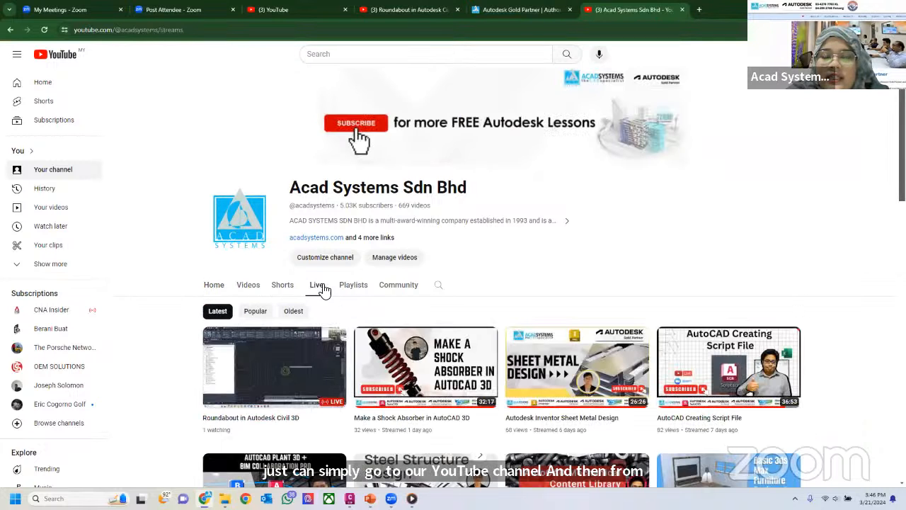
pyautogui.scroll(-3, 424, 319)
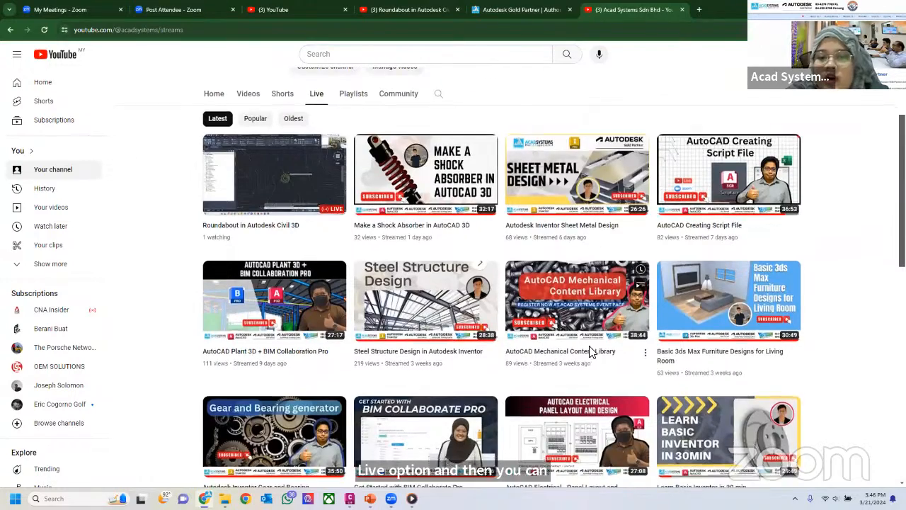
pyautogui.scroll(-3, 588, 347)
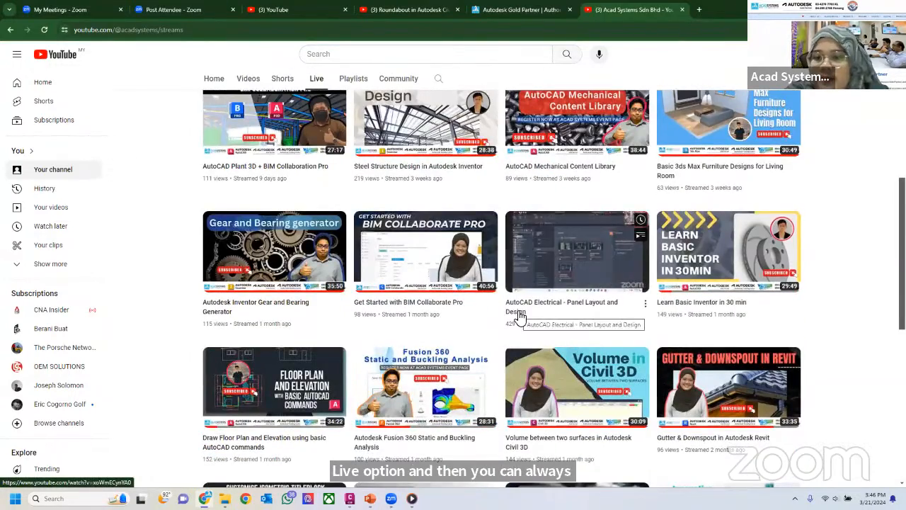